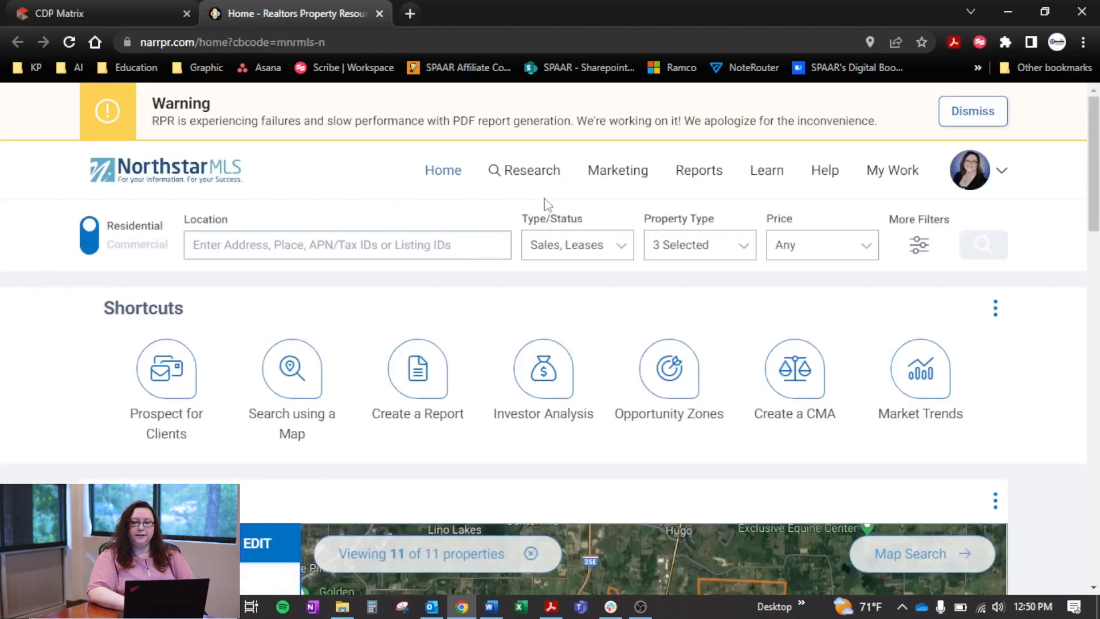
Open Residential Market Trends research and look up ZIP code 55117 in Saint Paul, MN
left_click(531, 170)
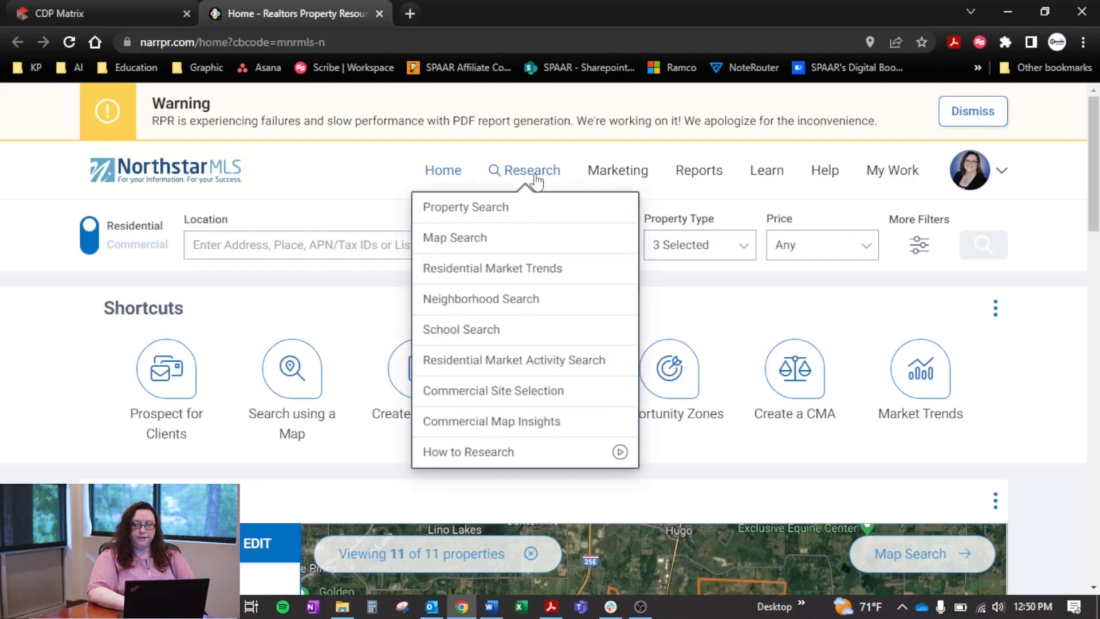
left_click(541, 273)
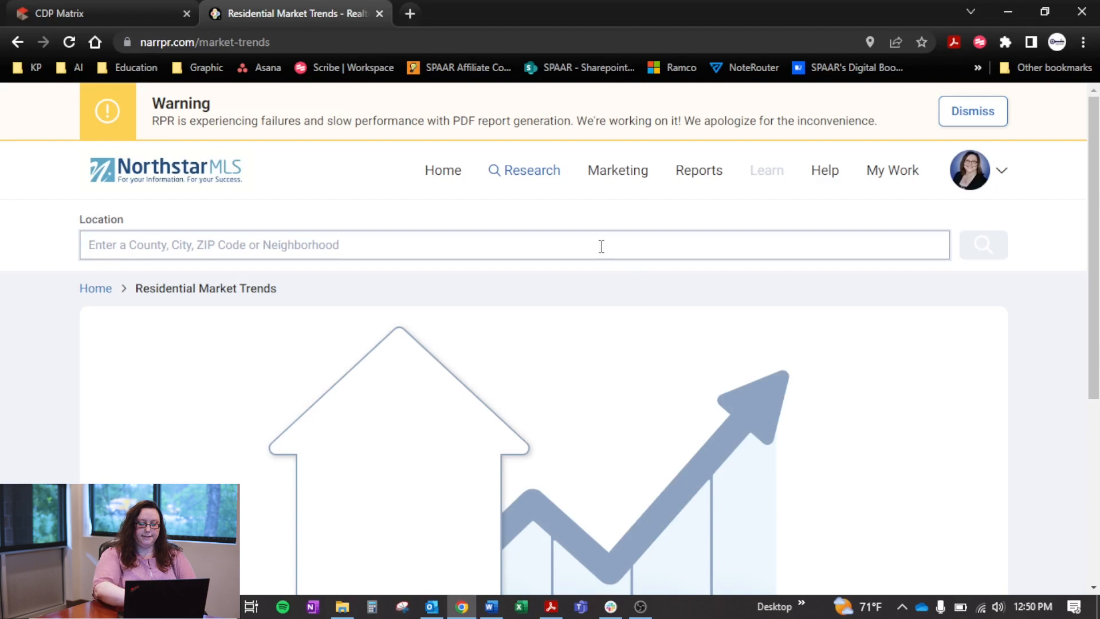
type("5117")
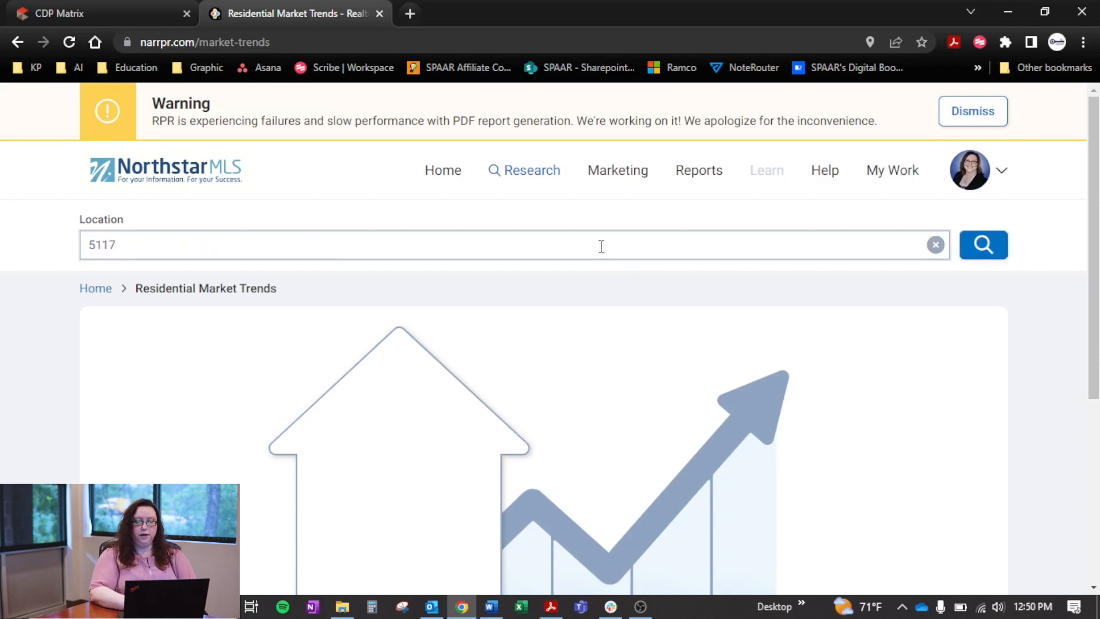
key("BackSpace")
key("BackSpace")
key("BackSpace")
type("5")
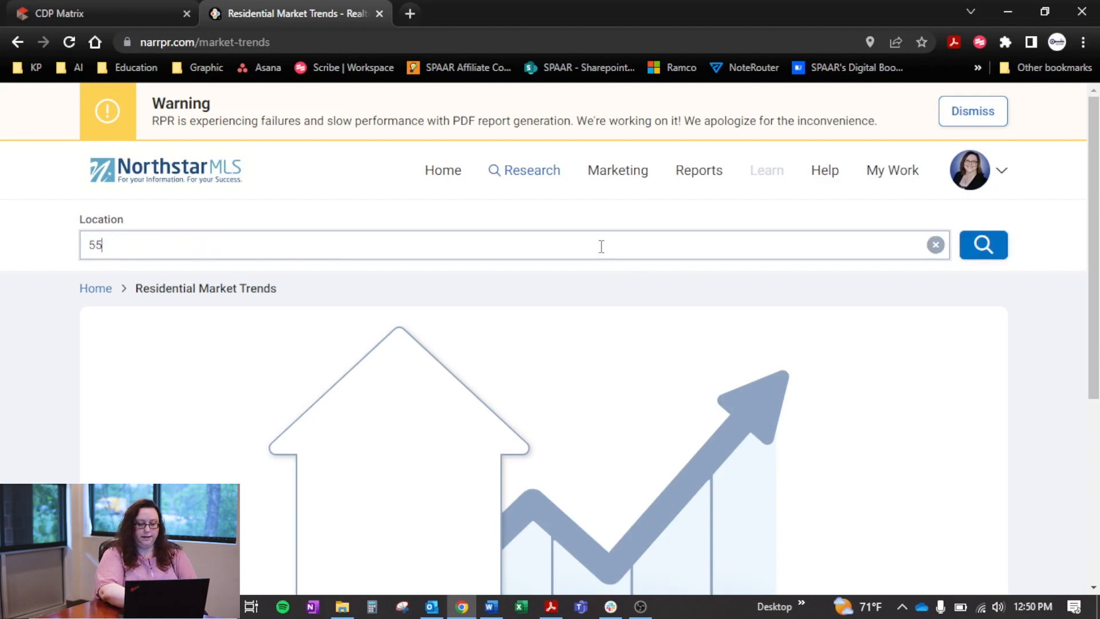
type("117")
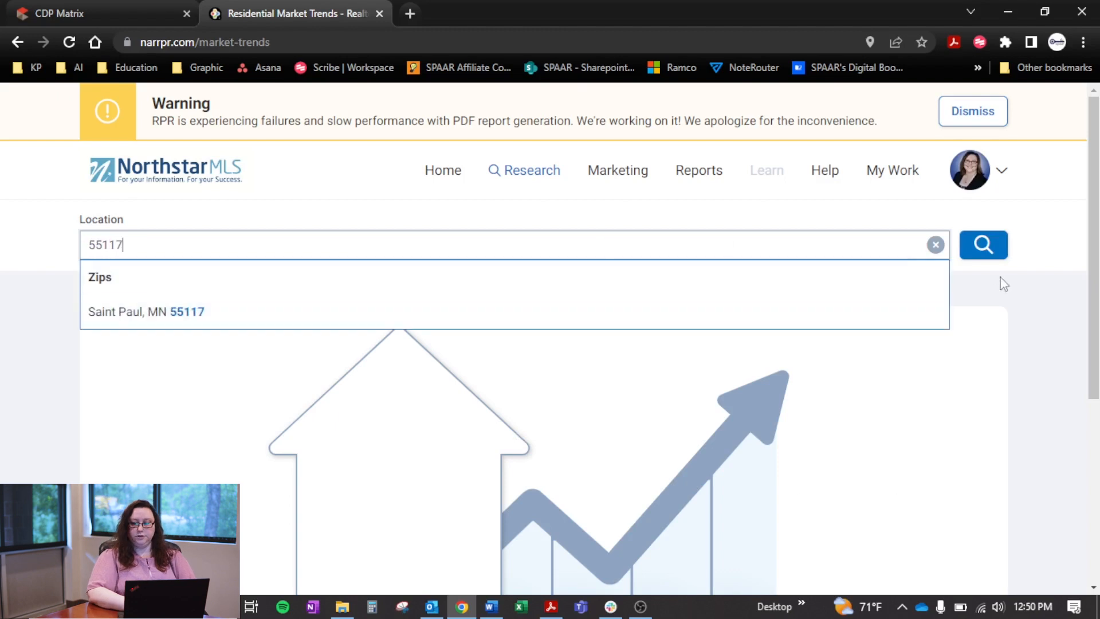
left_click(765, 312)
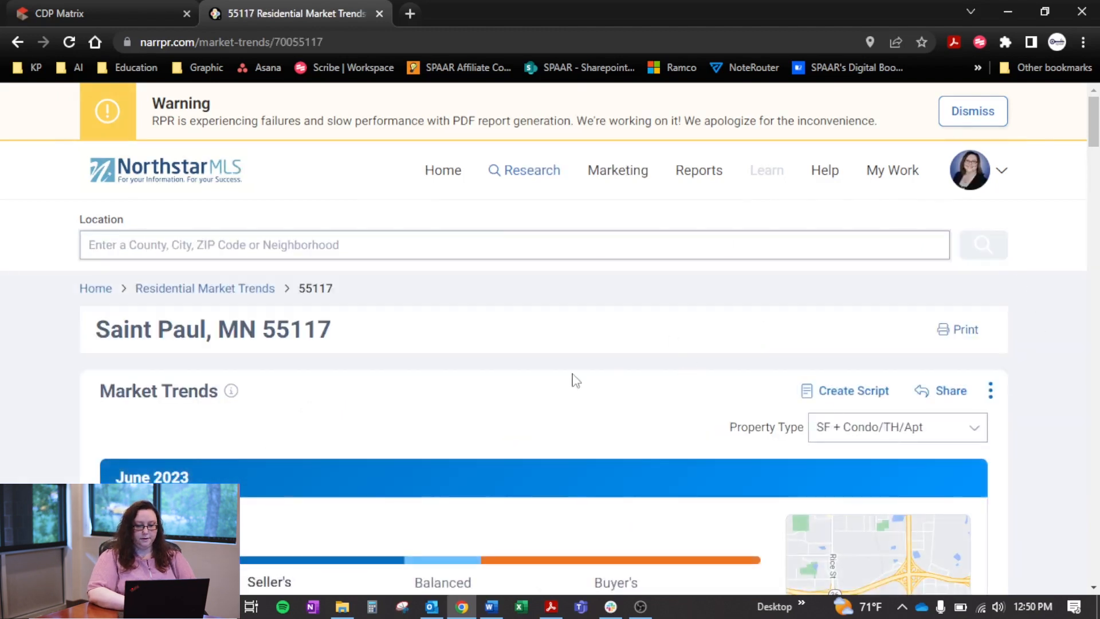
Examine the 55117 market trends page, including market type, key details, value charts, and active and sold listings
scroll(576, 380, "down", 4)
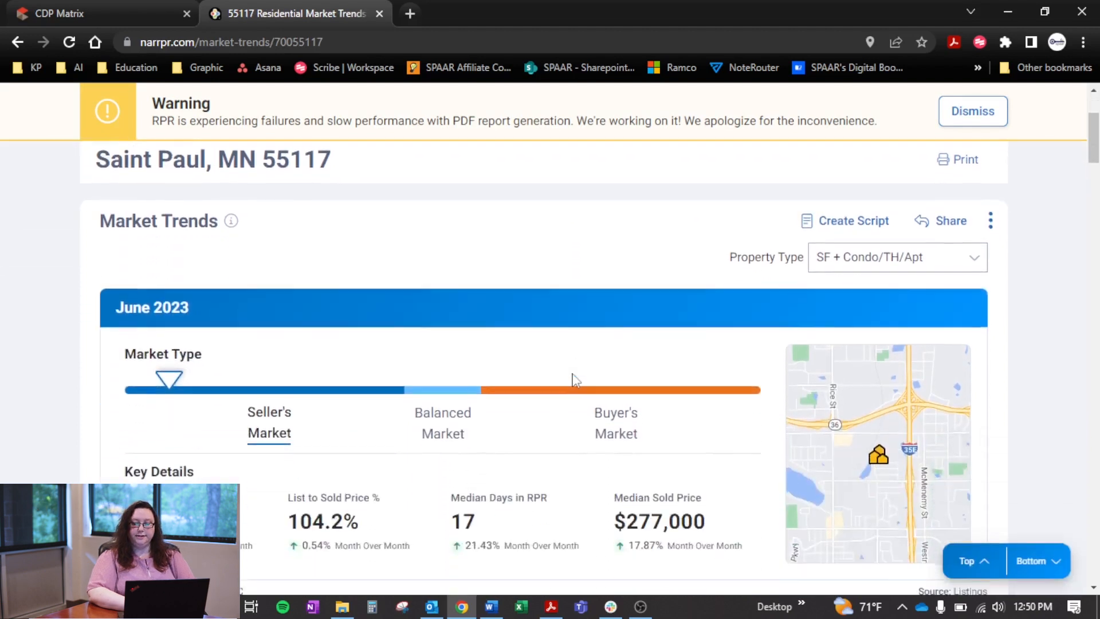
scroll(576, 380, "down", 1)
scroll(575, 380, "up", 1)
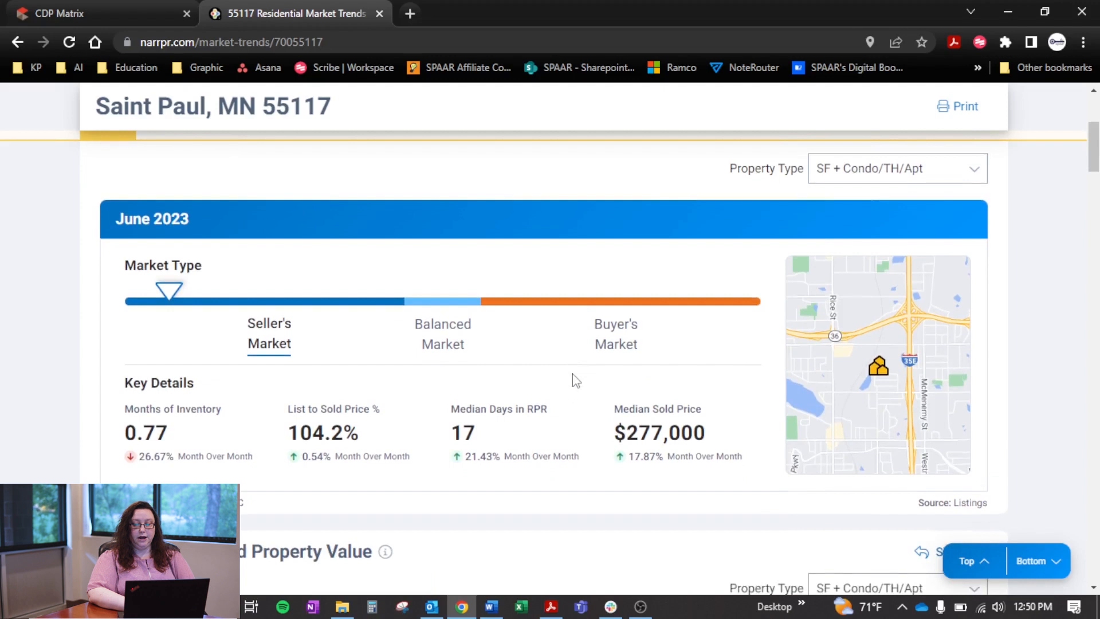
scroll(576, 380, "down", 5)
scroll(576, 380, "down", 12)
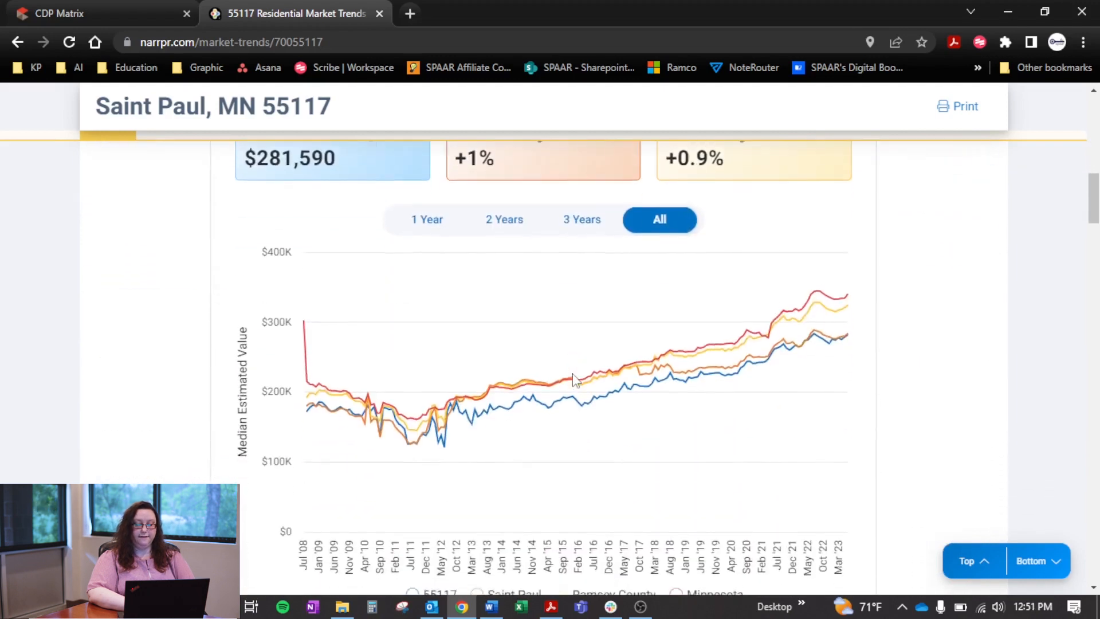
scroll(575, 380, "down", 13)
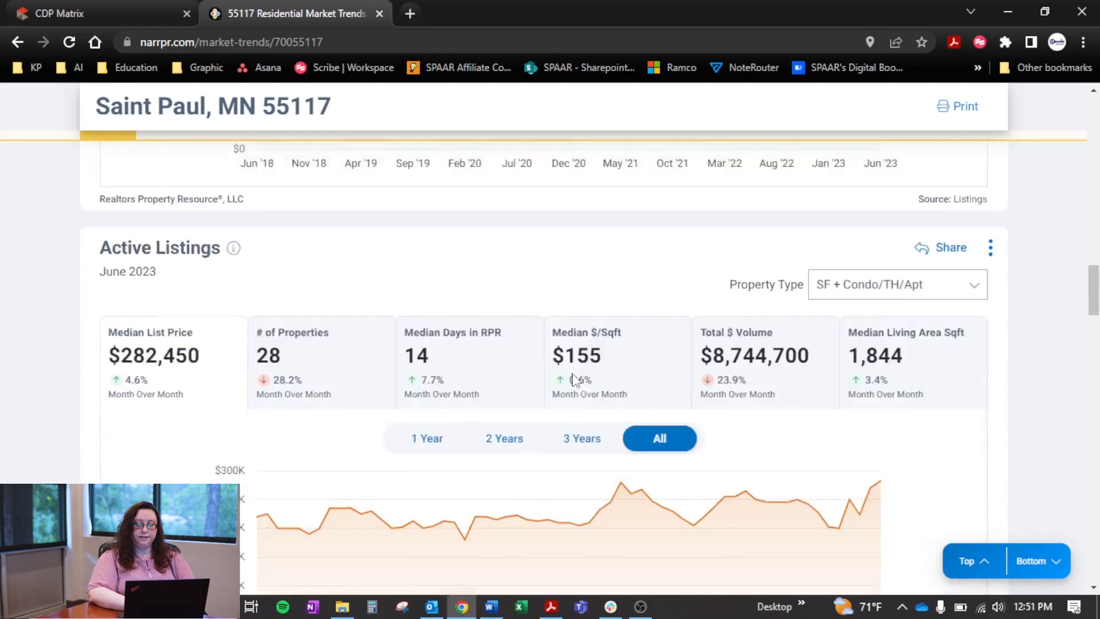
scroll(575, 380, "down", 10)
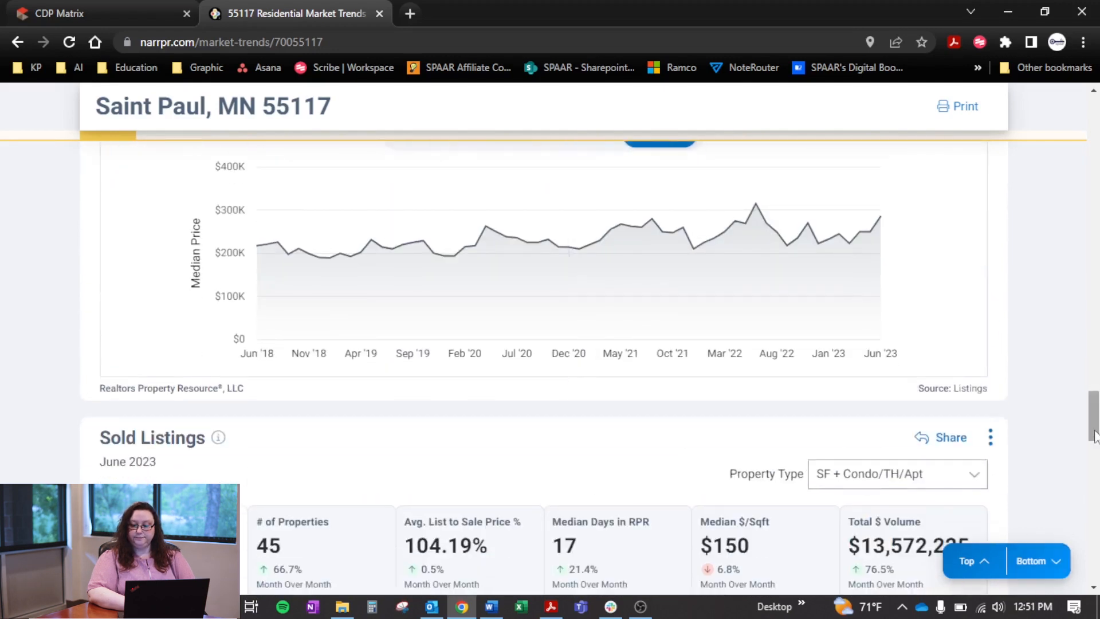
left_click_drag(1094, 424, 1094, 159)
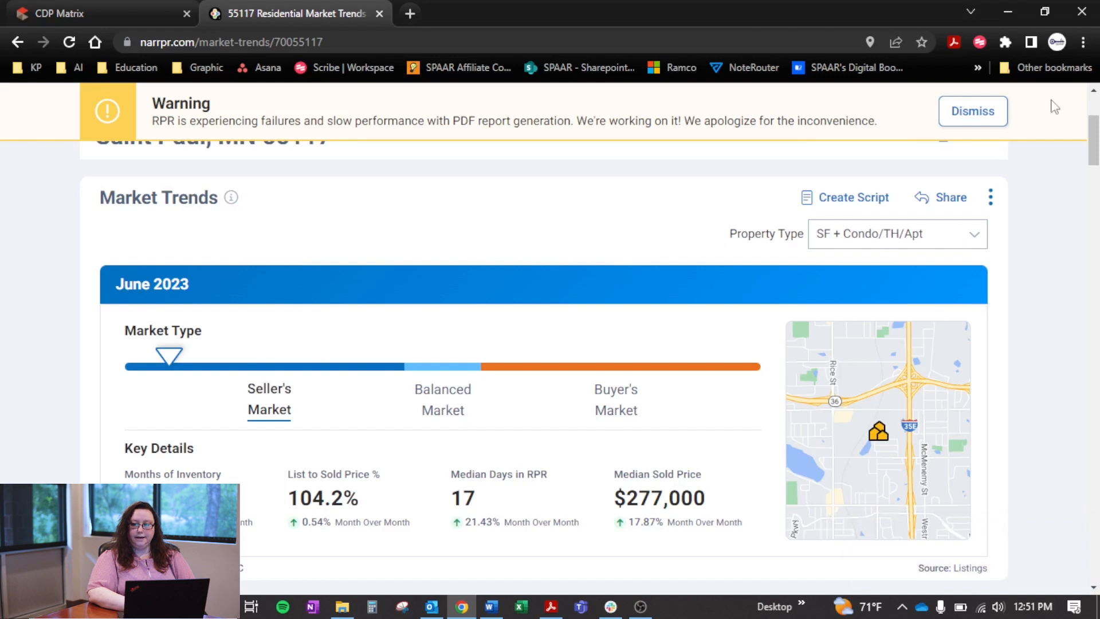
Dismiss the PDF report warning banner and check the Market Trends card's expand and collapse options
left_click(988, 121)
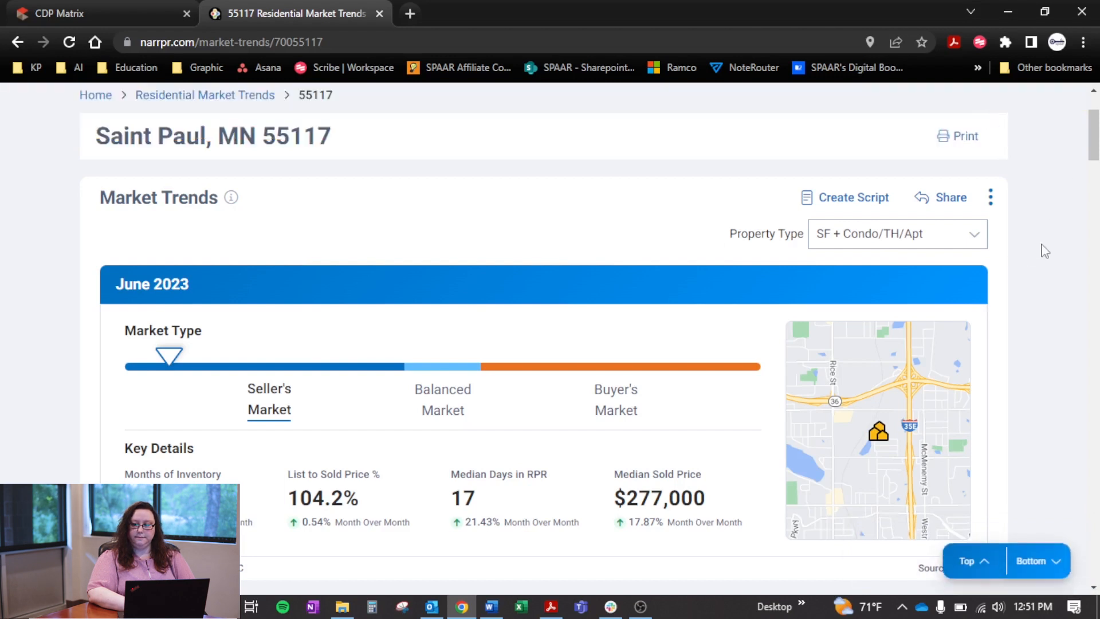
mouse_move(1093, 143)
left_mouse_down()
mouse_move(1094, 158)
mouse_move(1094, 145)
left_mouse_up()
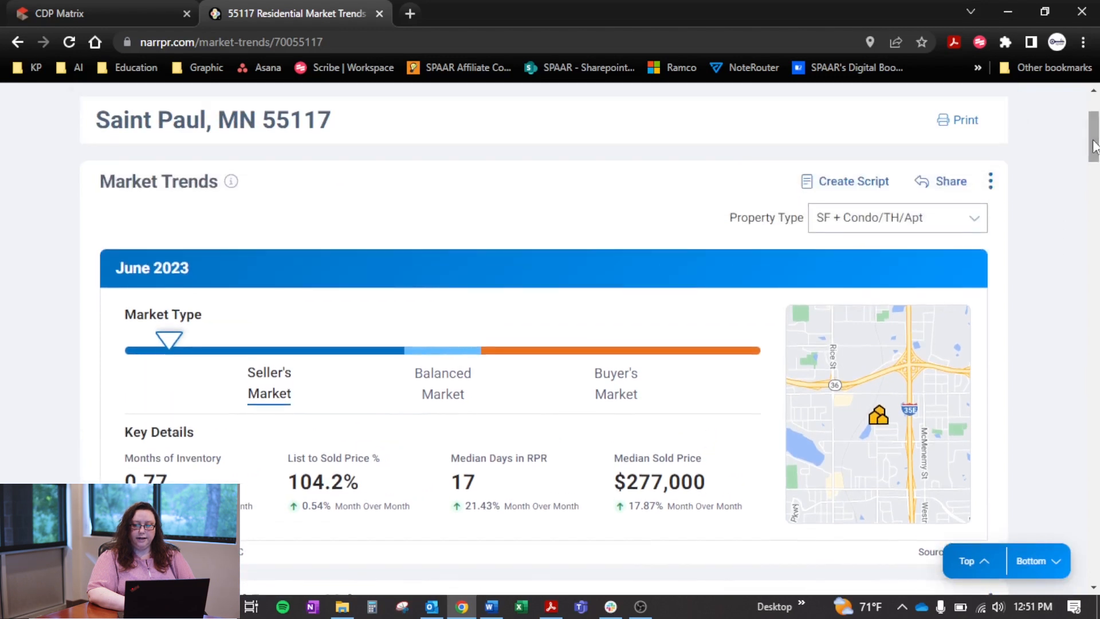
left_click(990, 182)
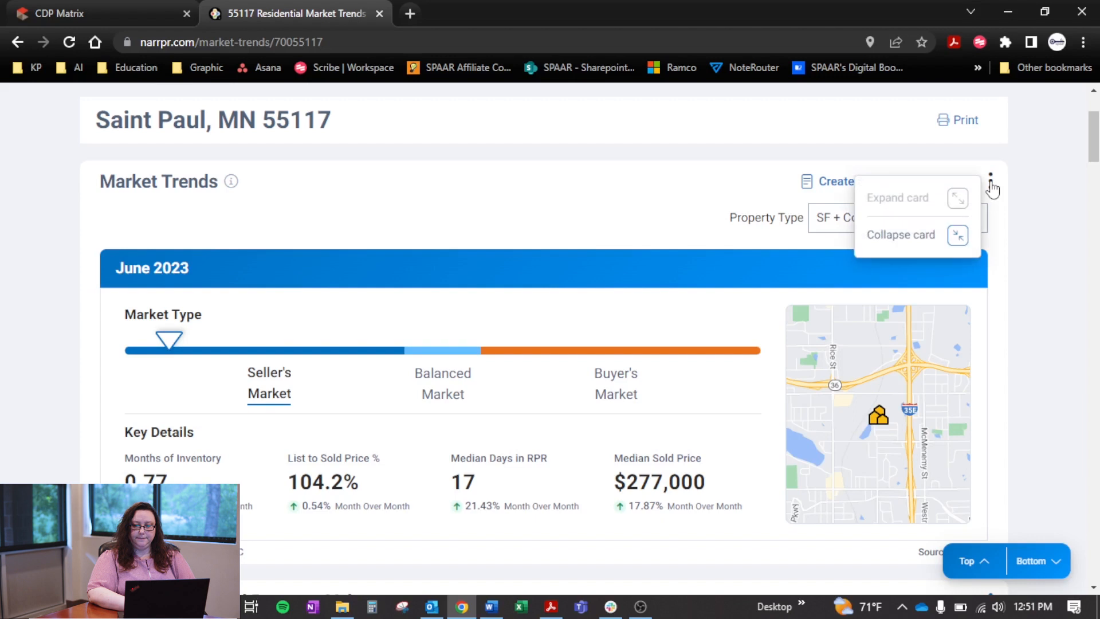
left_click(1023, 211)
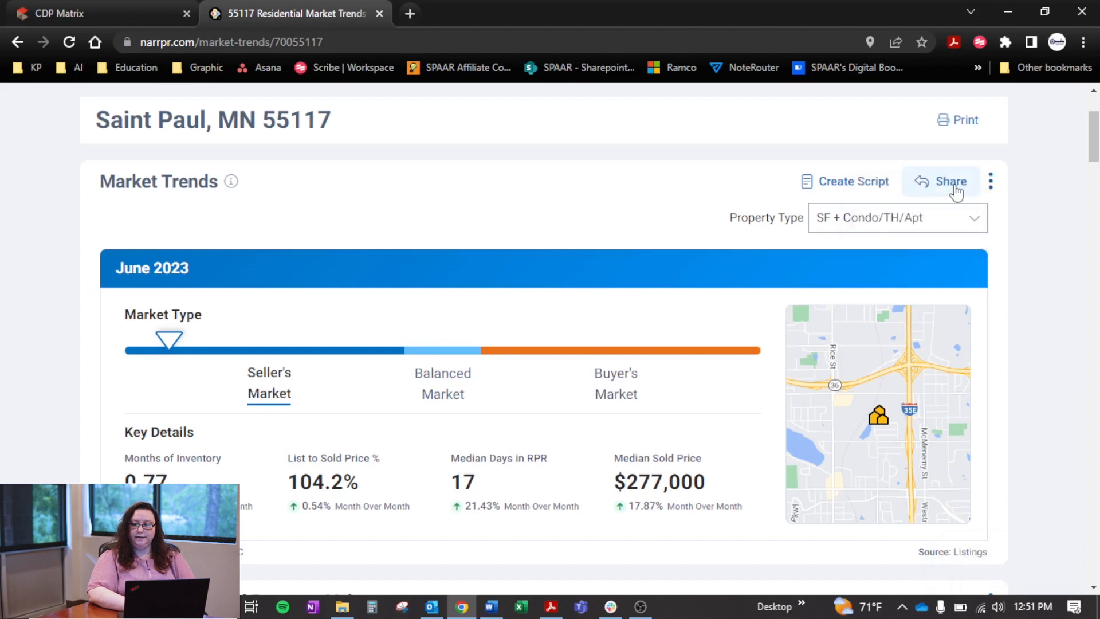
Share the Market Trends chart for Saint Paul, MN 55117 by downloading it as a JPG, and close the sharing dialog
left_click(953, 184)
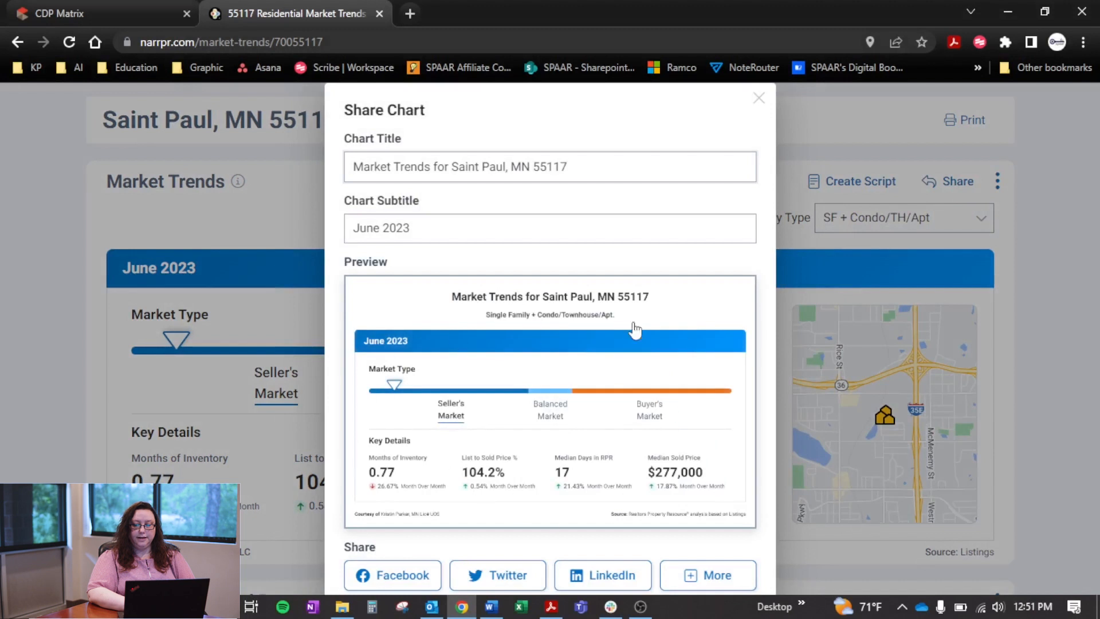
left_click(721, 581)
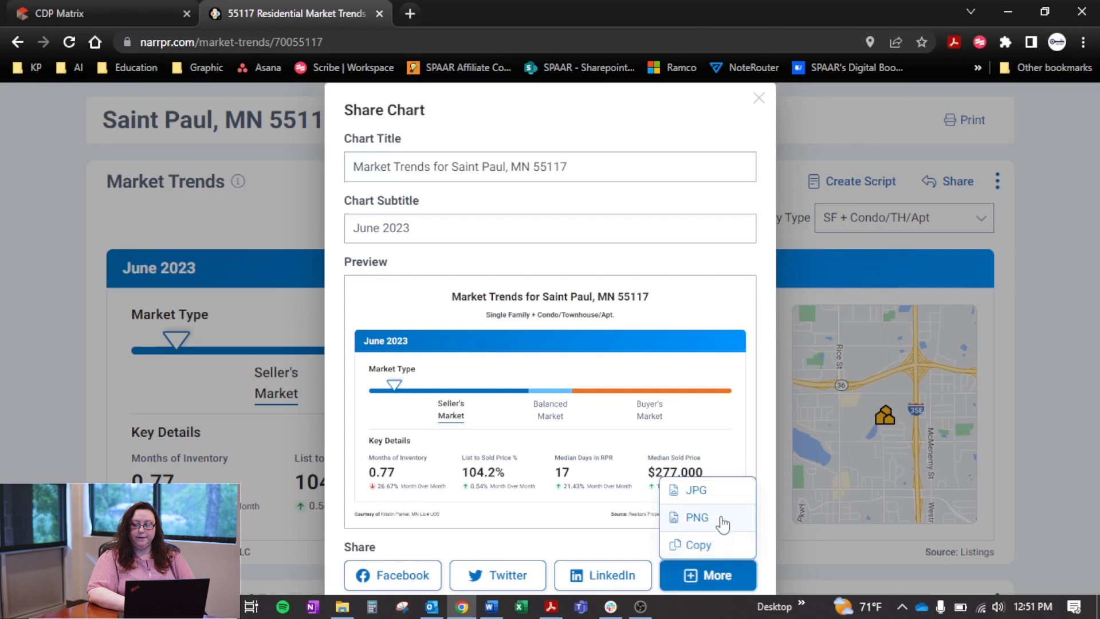
left_click(711, 491)
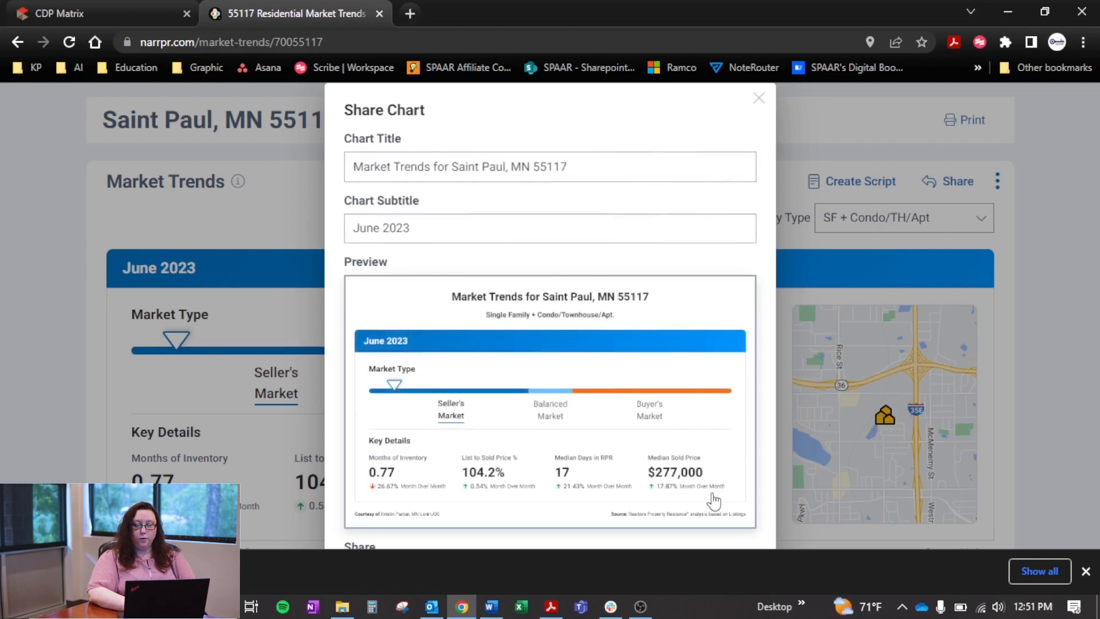
left_click(1085, 571)
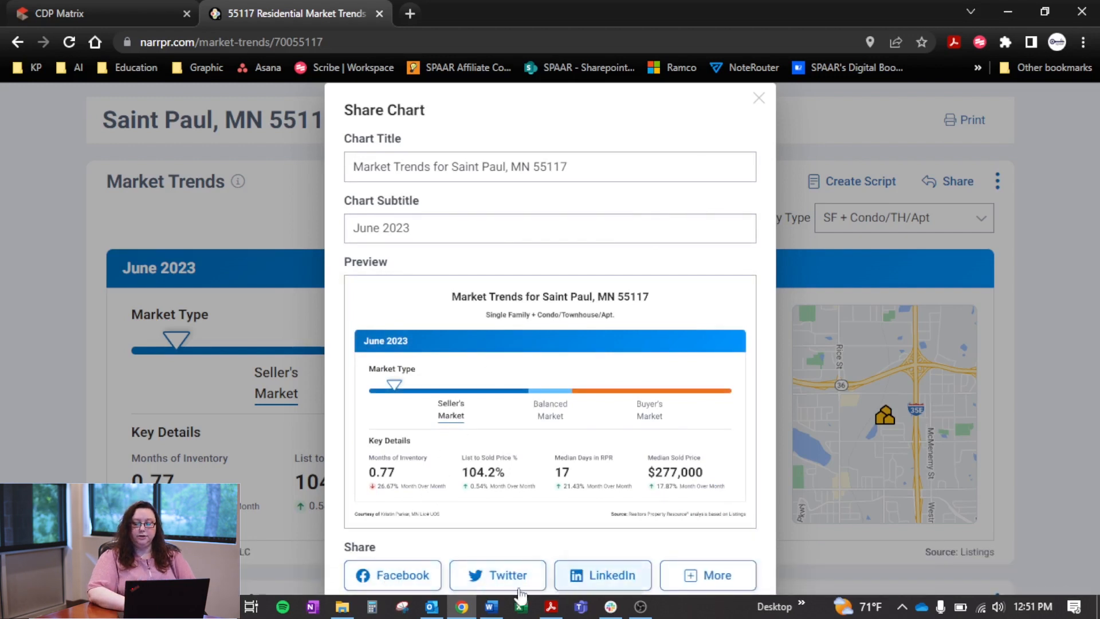
left_click(759, 98)
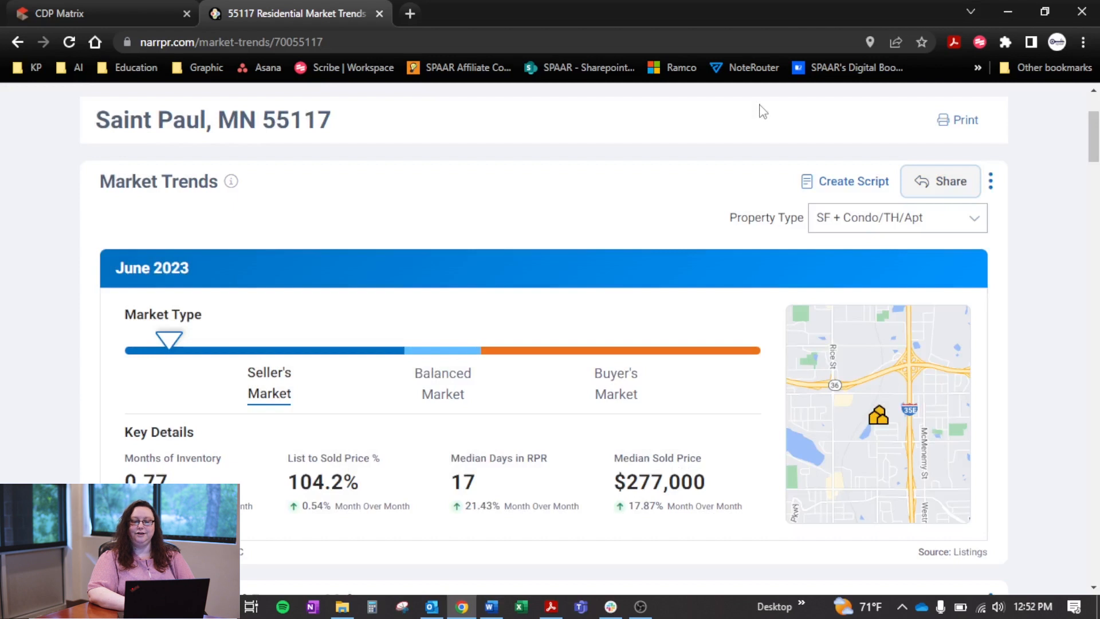
Create a Market Trends ScriptWriter social campaign with an Engaging tone, aimed at Buyers and Sellers
left_click(850, 189)
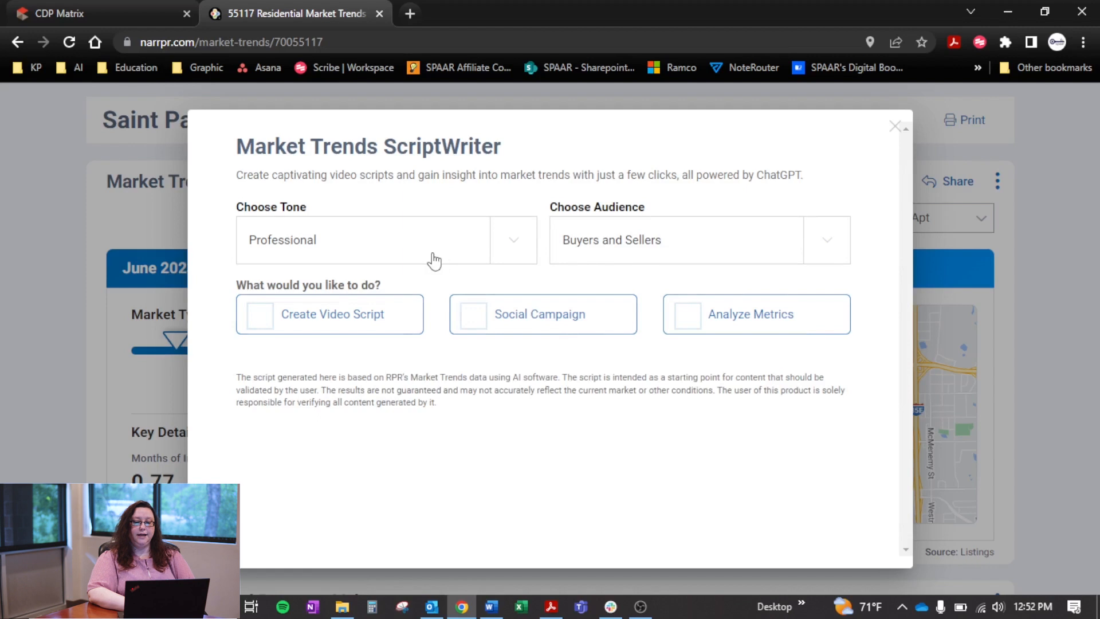
left_click(512, 252)
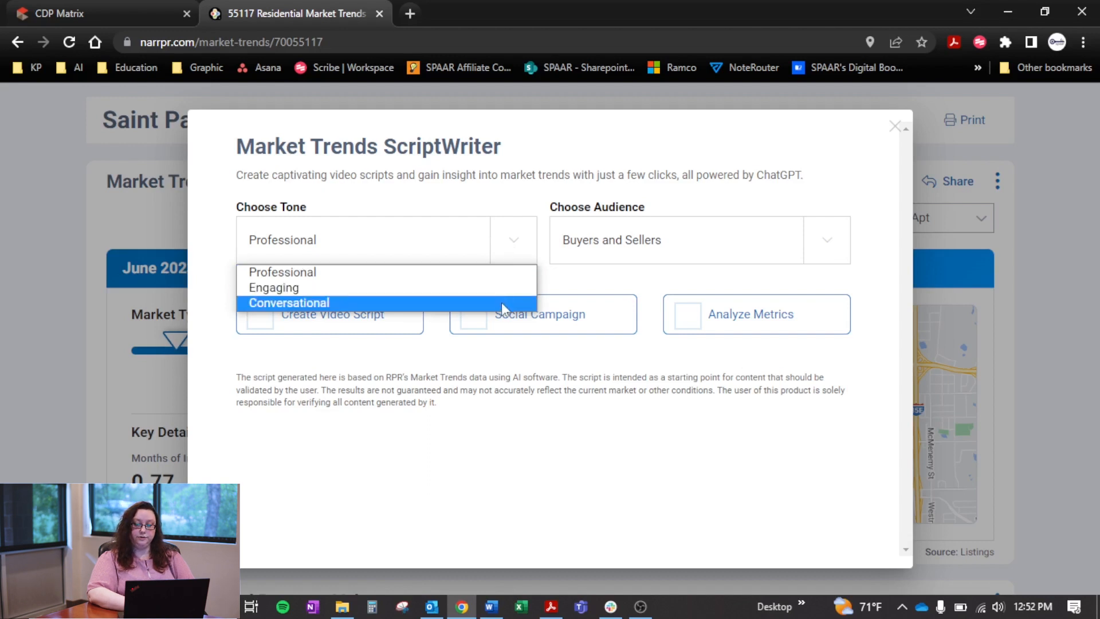
left_click(827, 258)
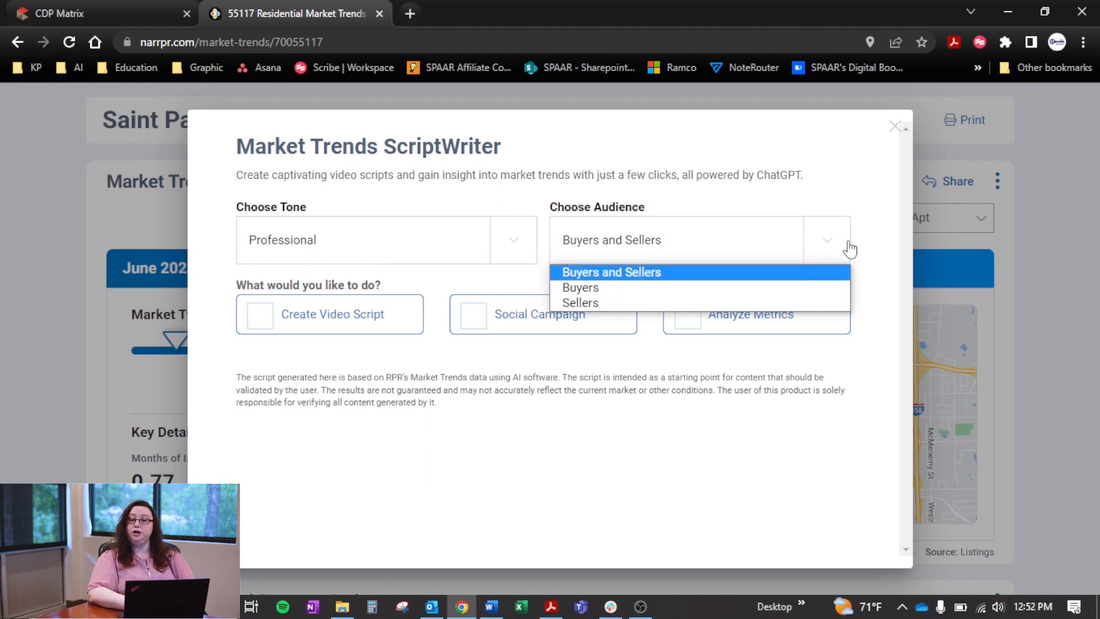
left_click(504, 261)
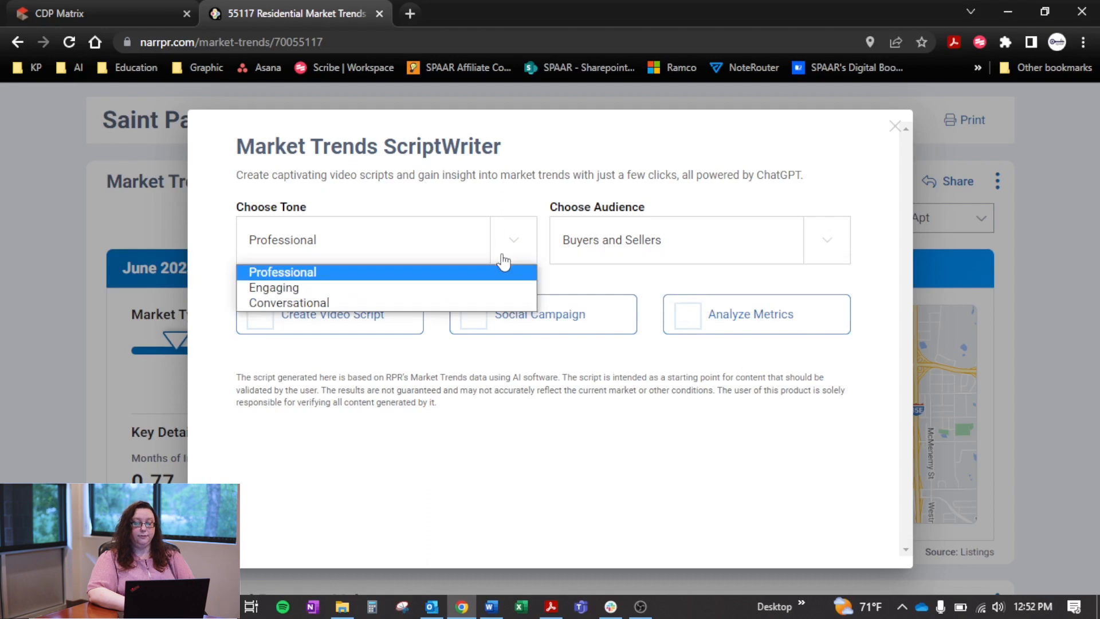
left_click(491, 288)
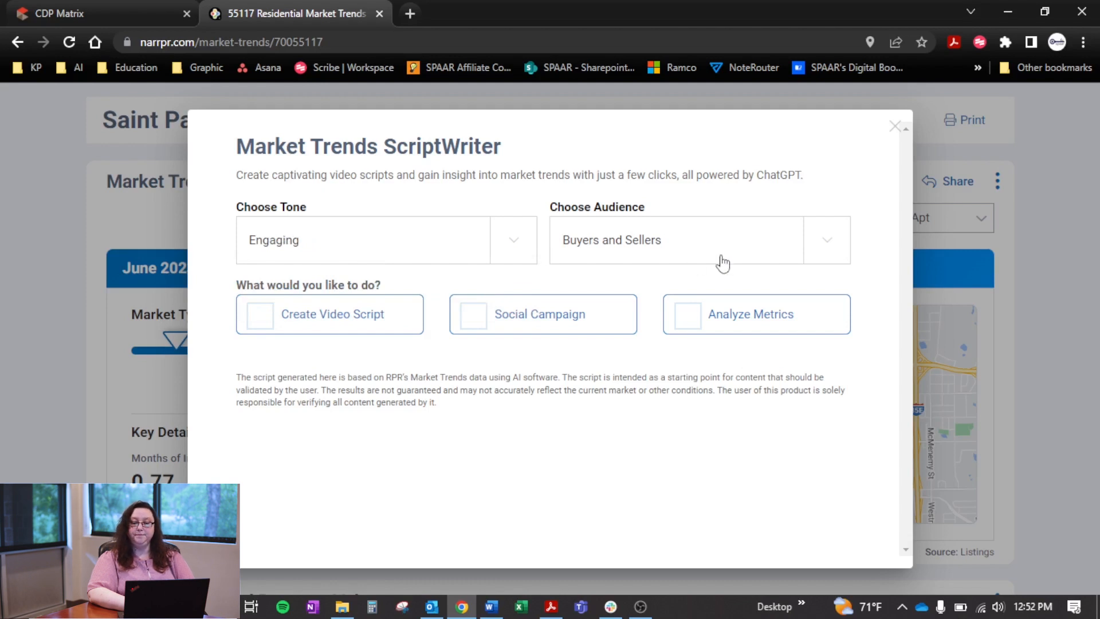
left_click(474, 322)
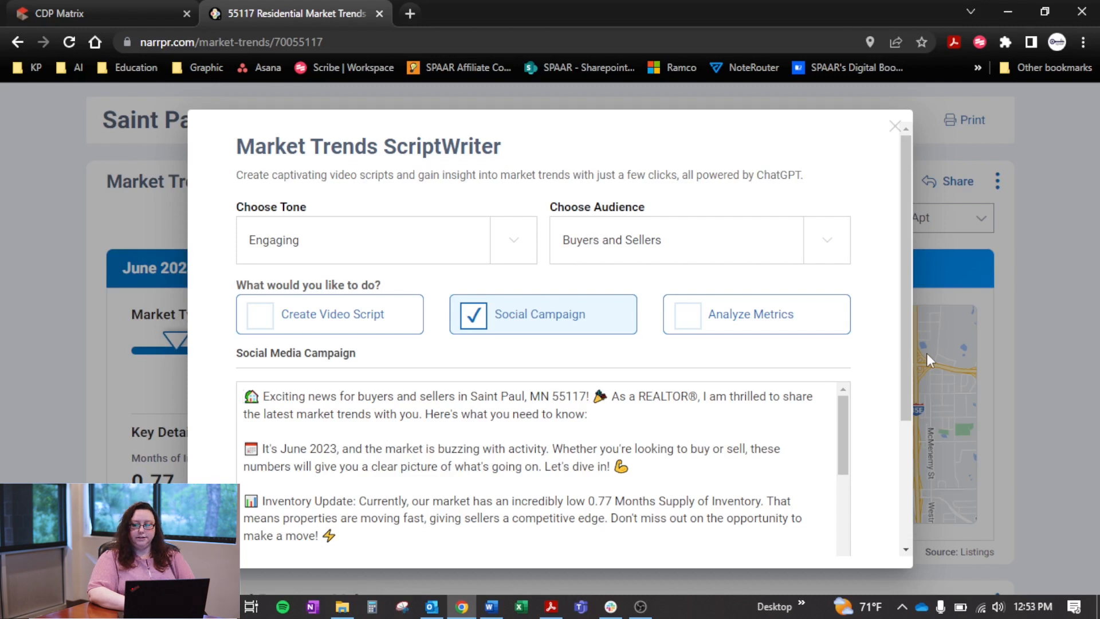
Read through the generated social media campaign down to its hashtags and copy the full text
left_click_drag(912, 339, 910, 445)
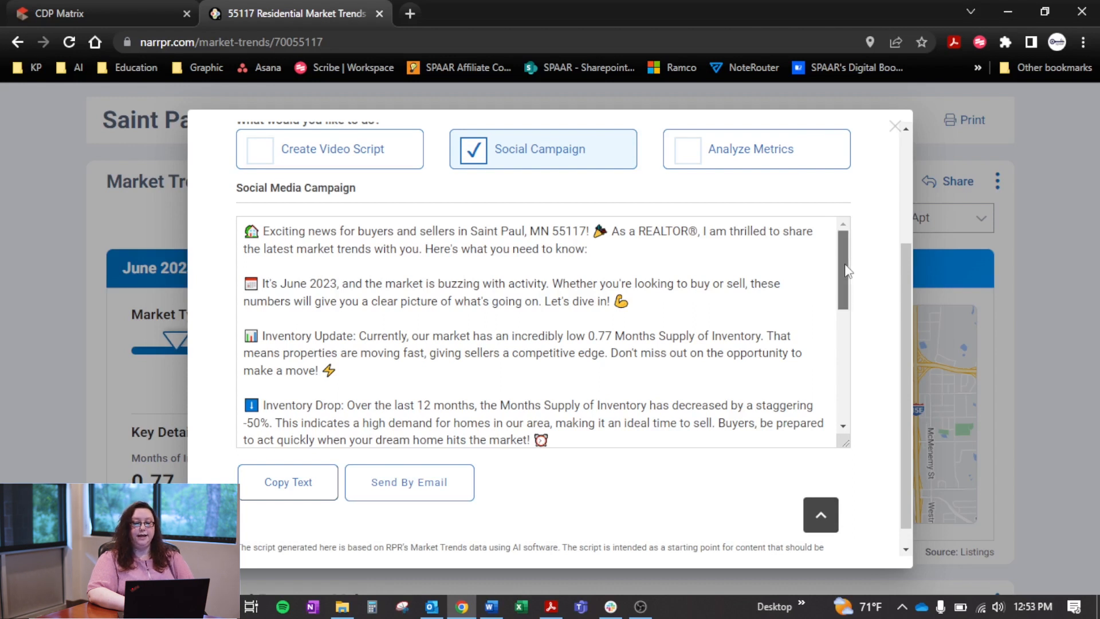
left_click_drag(844, 264, 850, 345)
scroll(850, 362, "down", 2)
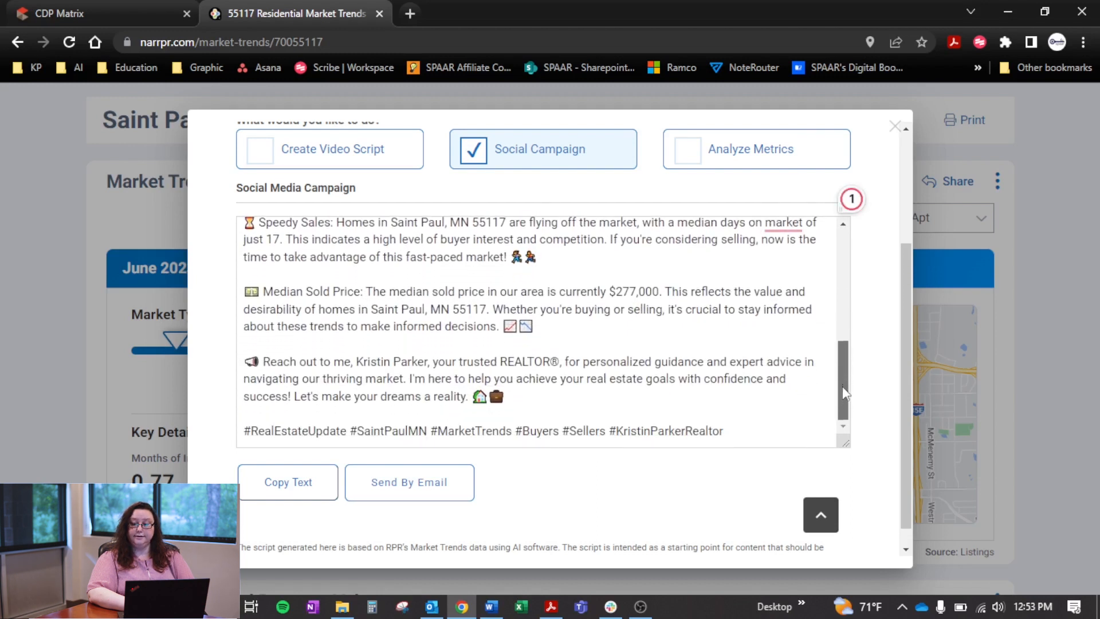
scroll(842, 386, "up", 1)
scroll(842, 386, "down", 1)
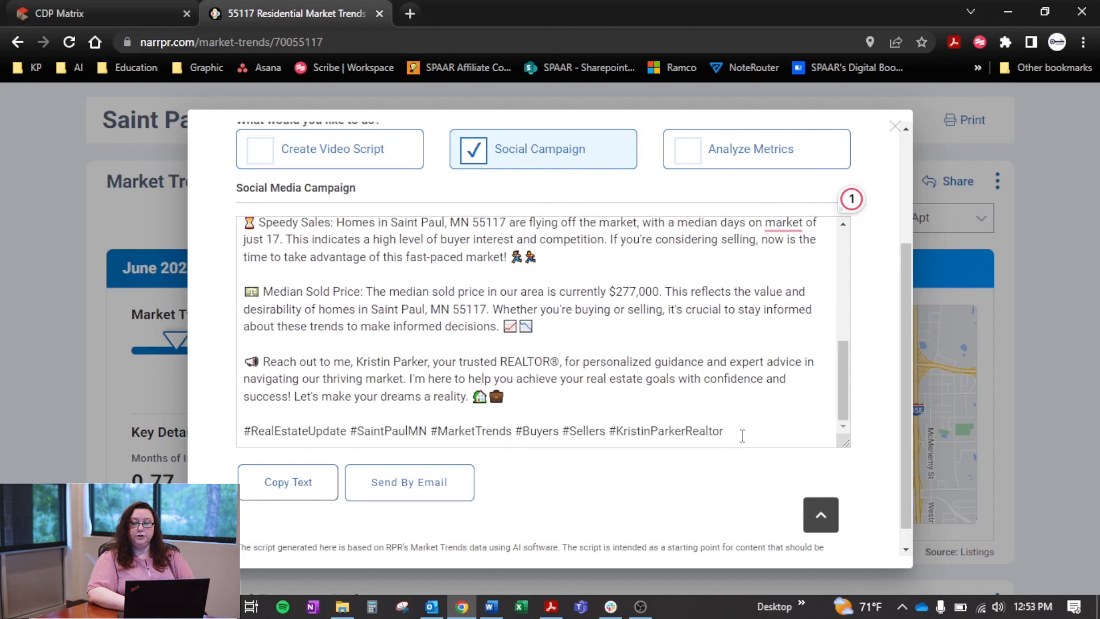
left_click(305, 496)
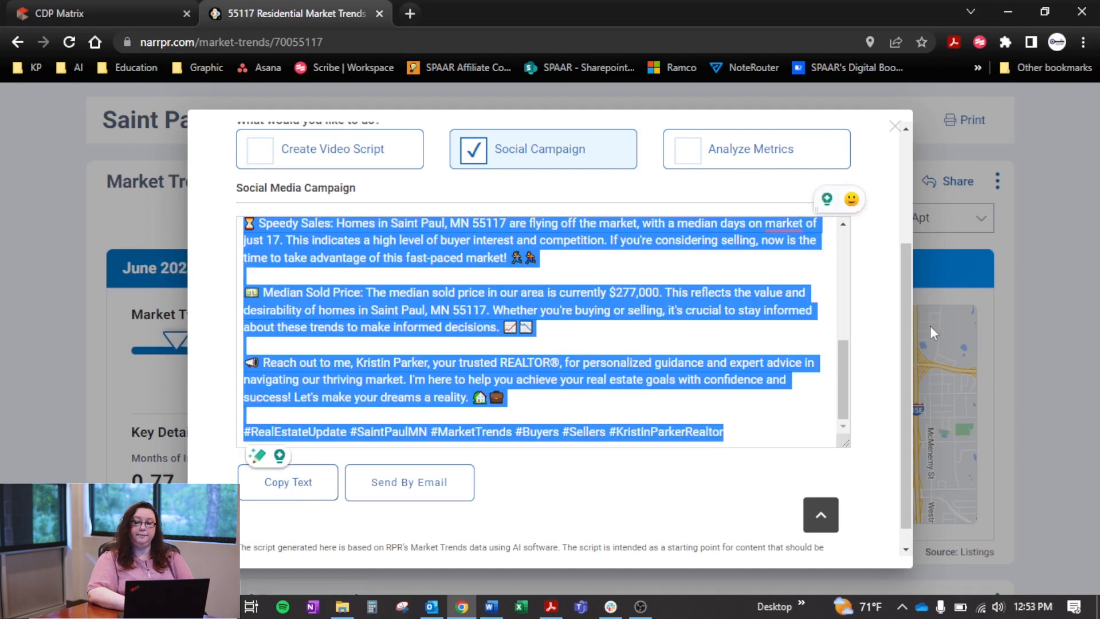
left_click_drag(903, 332, 905, 362)
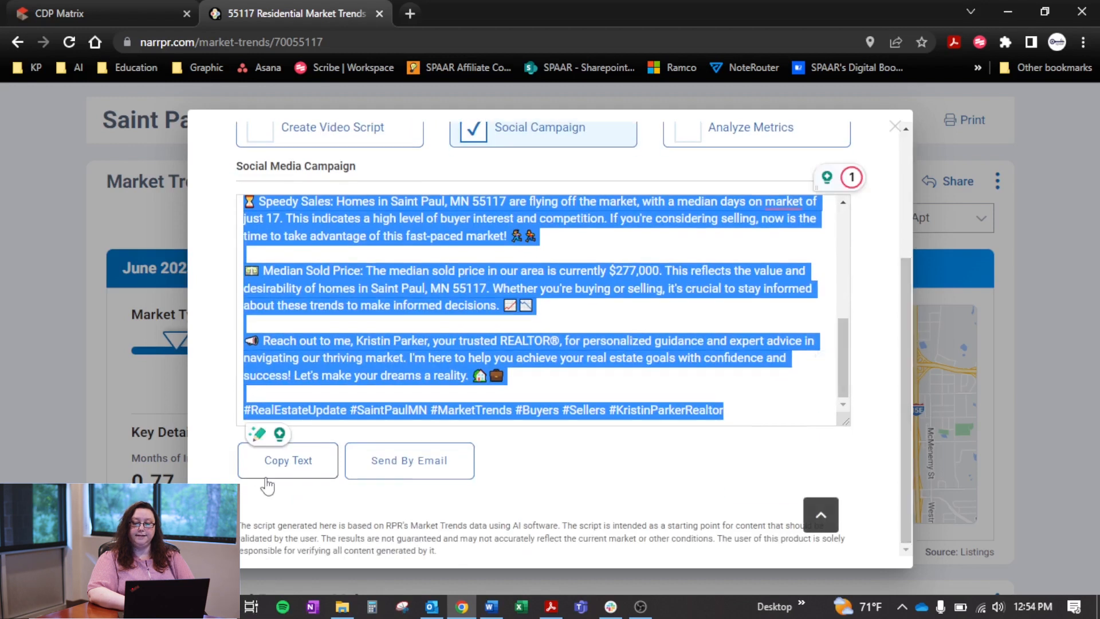
Generate a video script from the same market trends, keeping the Engaging tone and Buyers and Sellers audience
left_click_drag(901, 309, 899, 171)
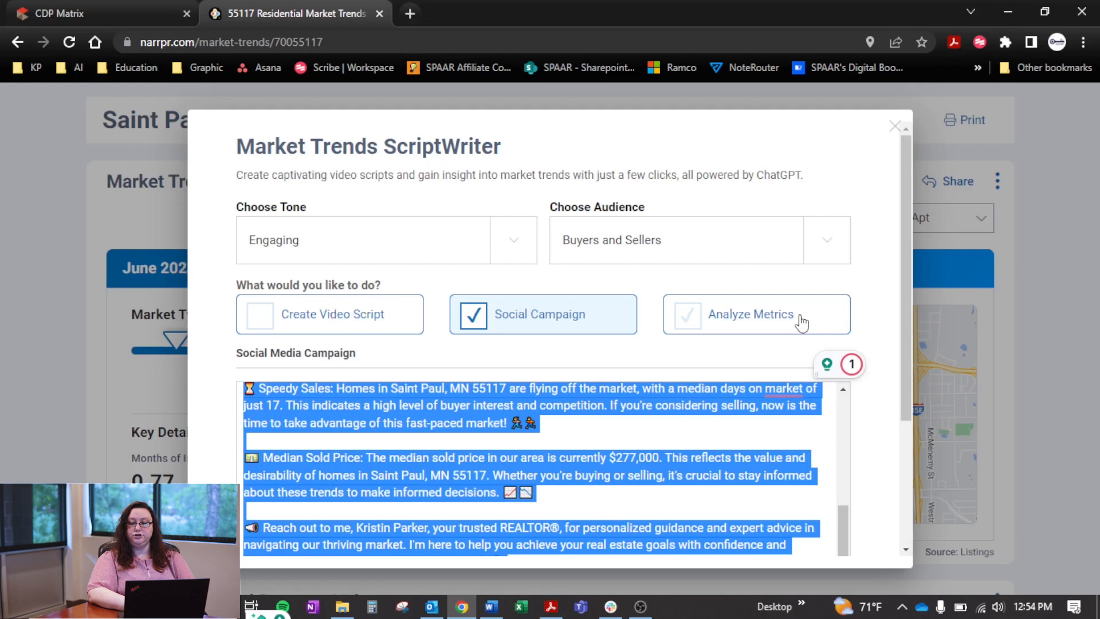
left_click(377, 318)
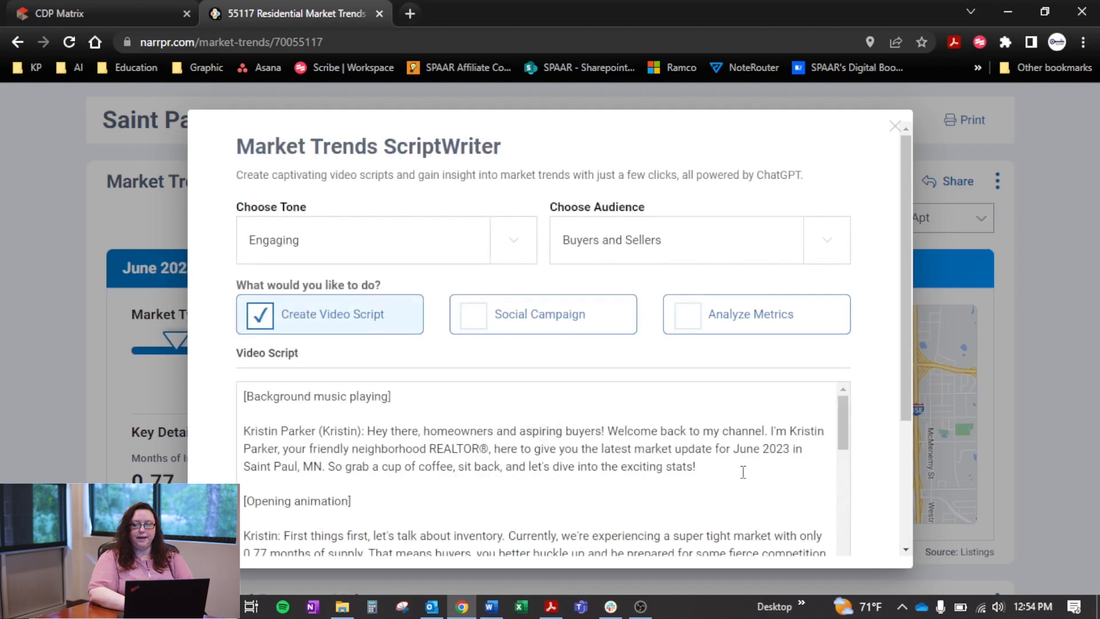
scroll(834, 447, "down", 2)
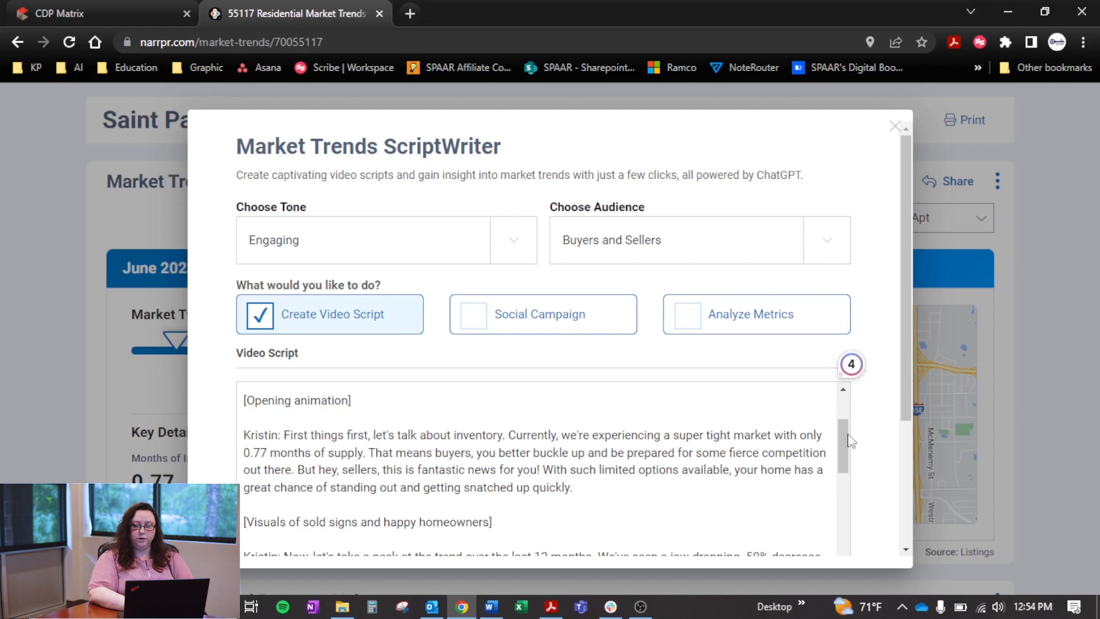
Return to the start of the video script, close ScriptWriter, and begin sharing the Market Trends chart to Facebook
left_click_drag(844, 449, 853, 412)
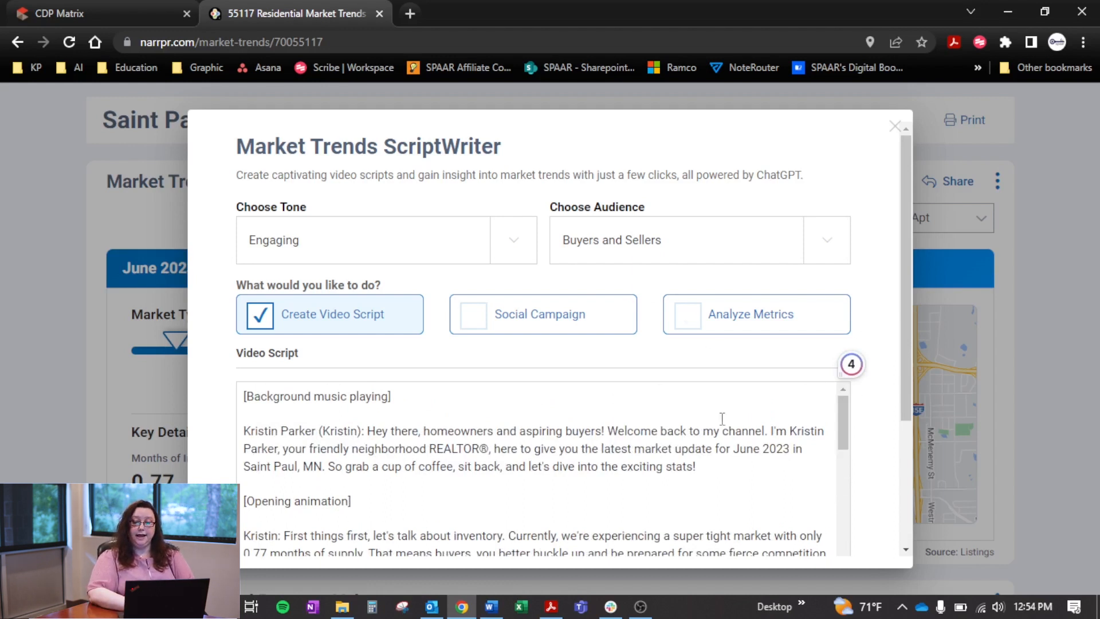
left_click(895, 126)
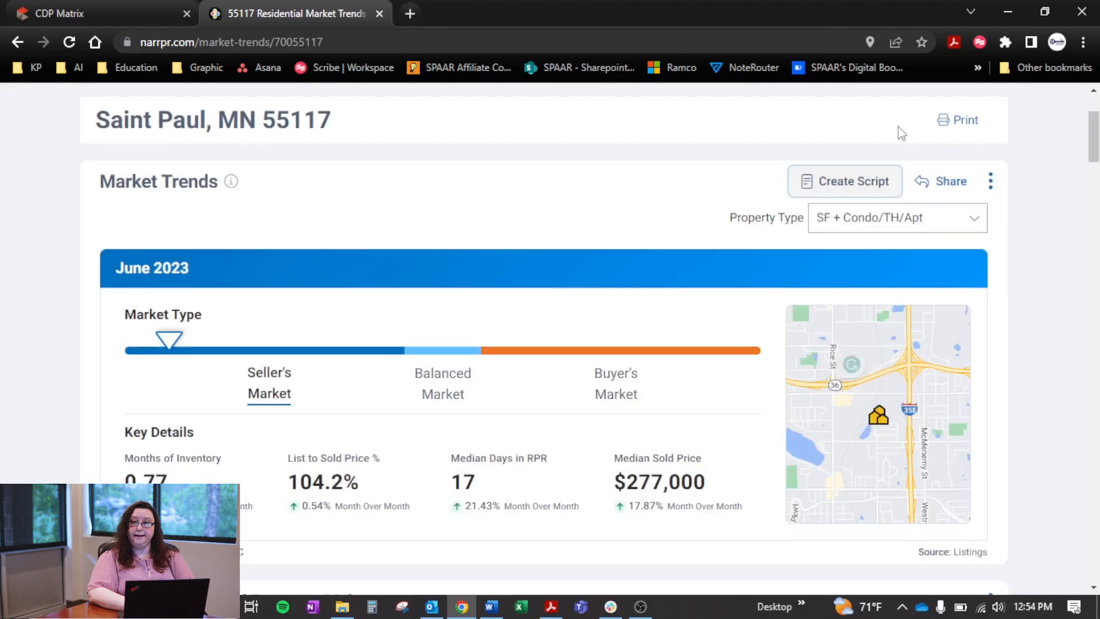
left_click(948, 183)
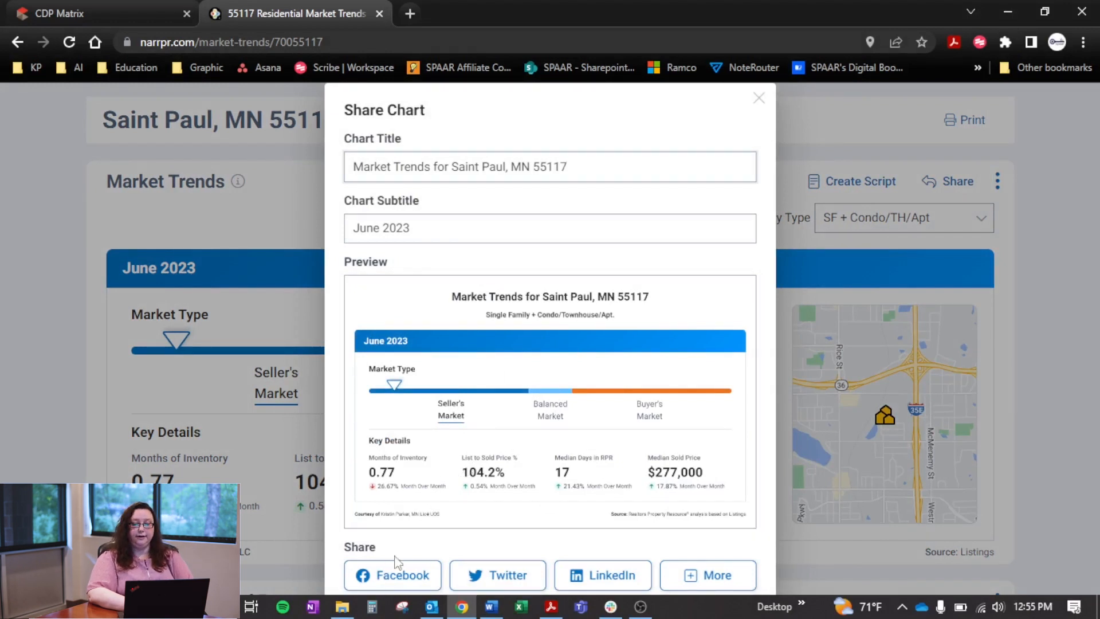
left_click(405, 575)
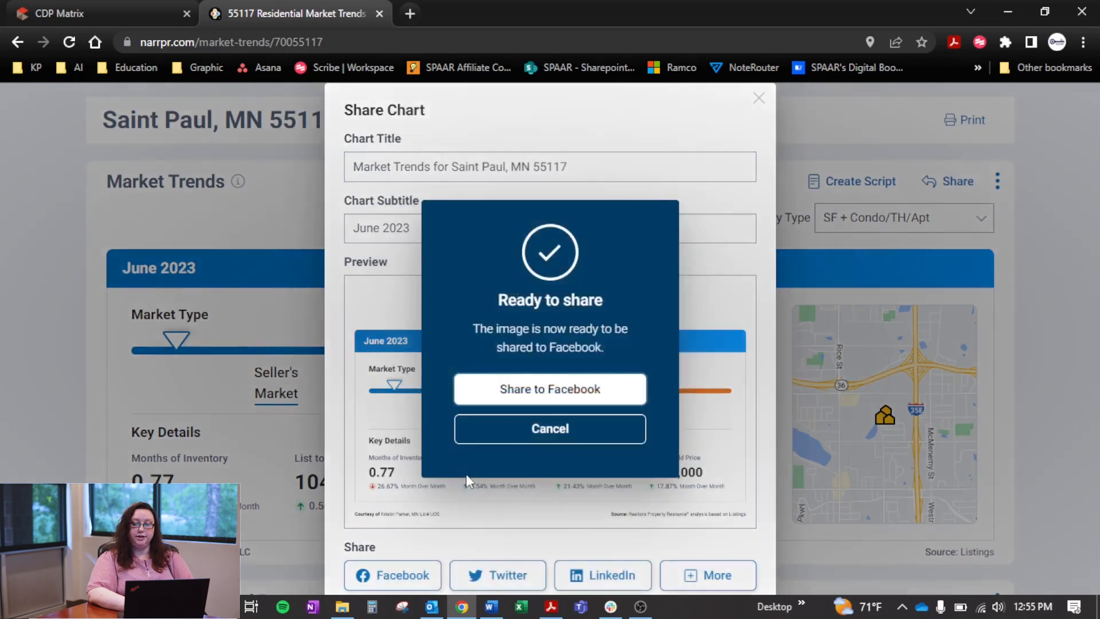
left_click(576, 402)
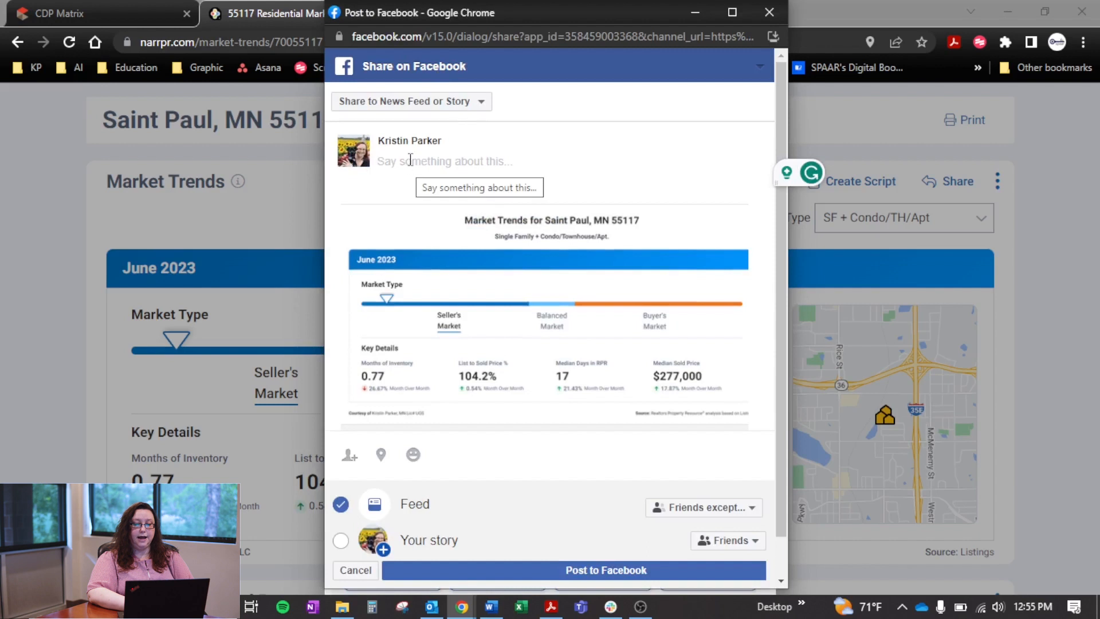
Set the Facebook post to be shared in the SPAAR Members group
left_click(481, 103)
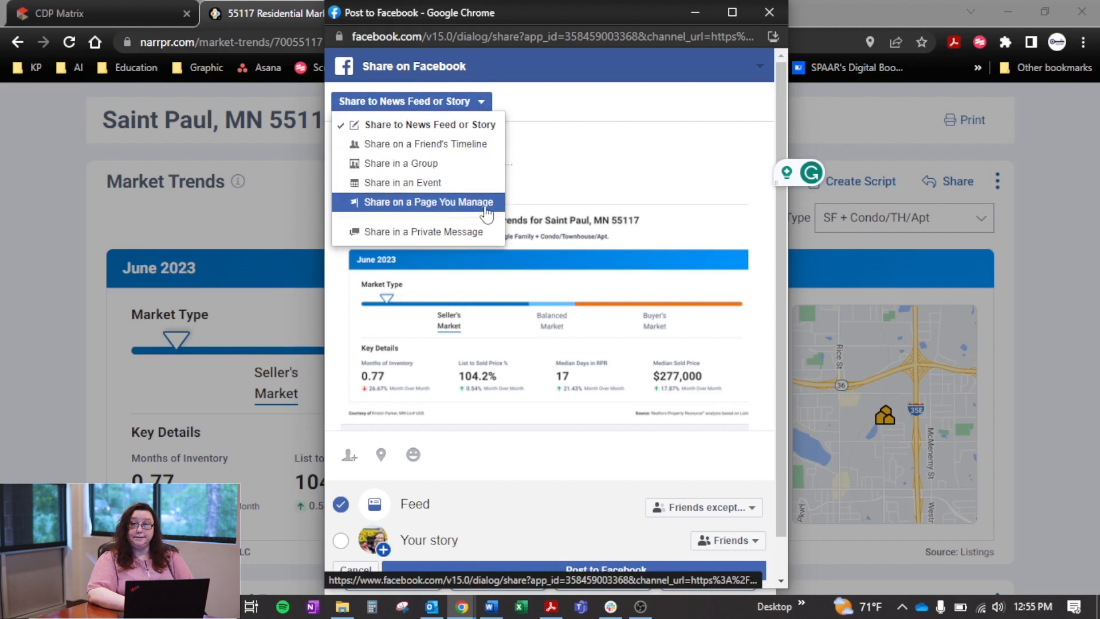
left_click(493, 165)
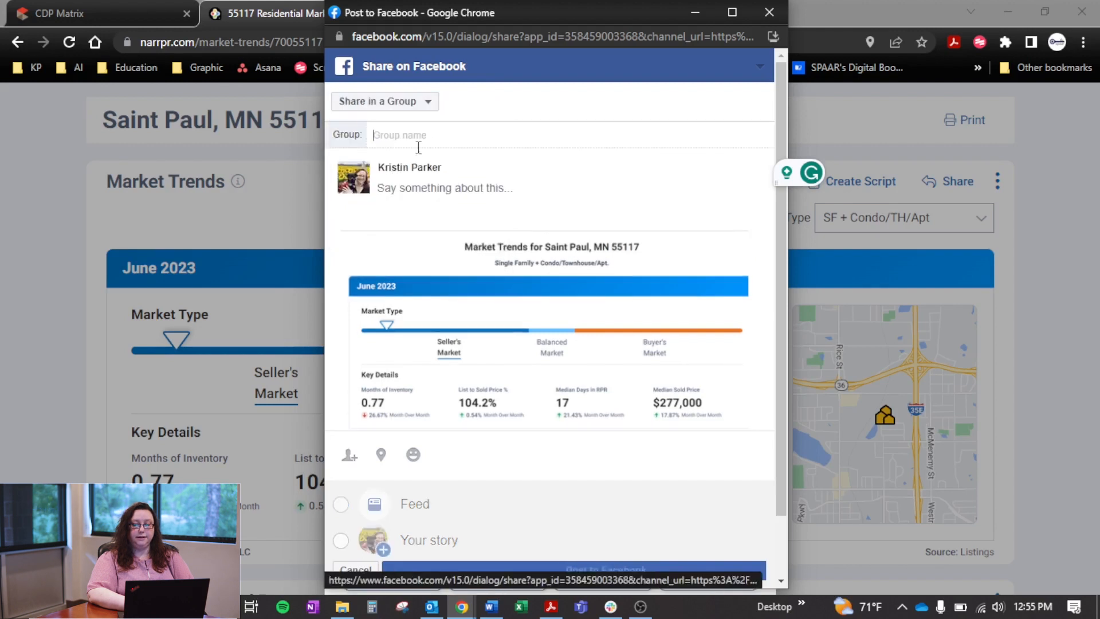
type("spaar")
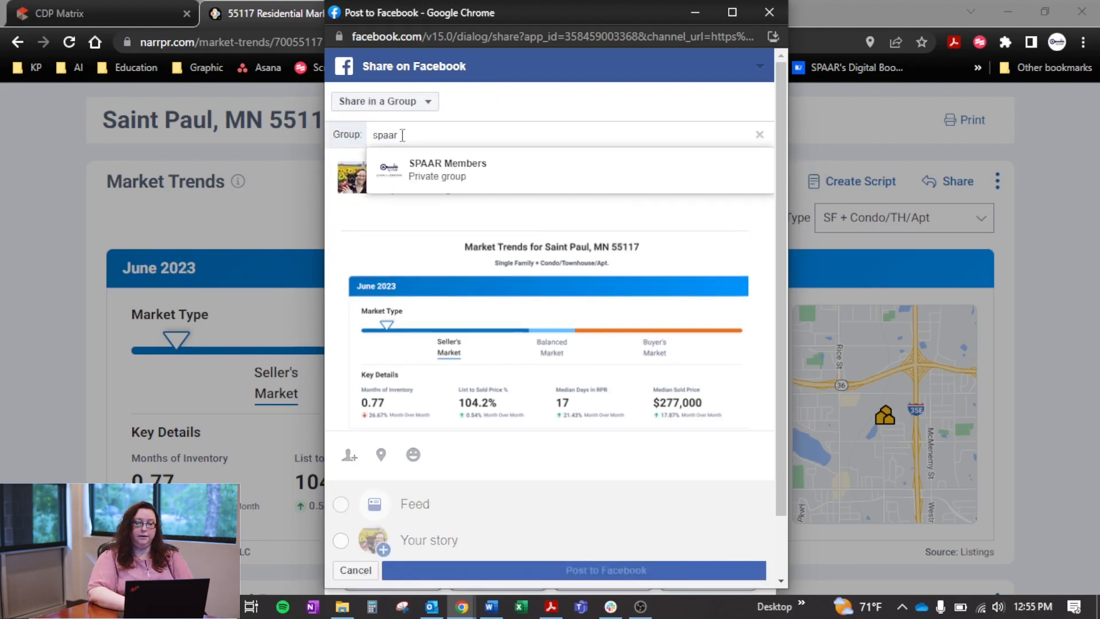
left_click(407, 171)
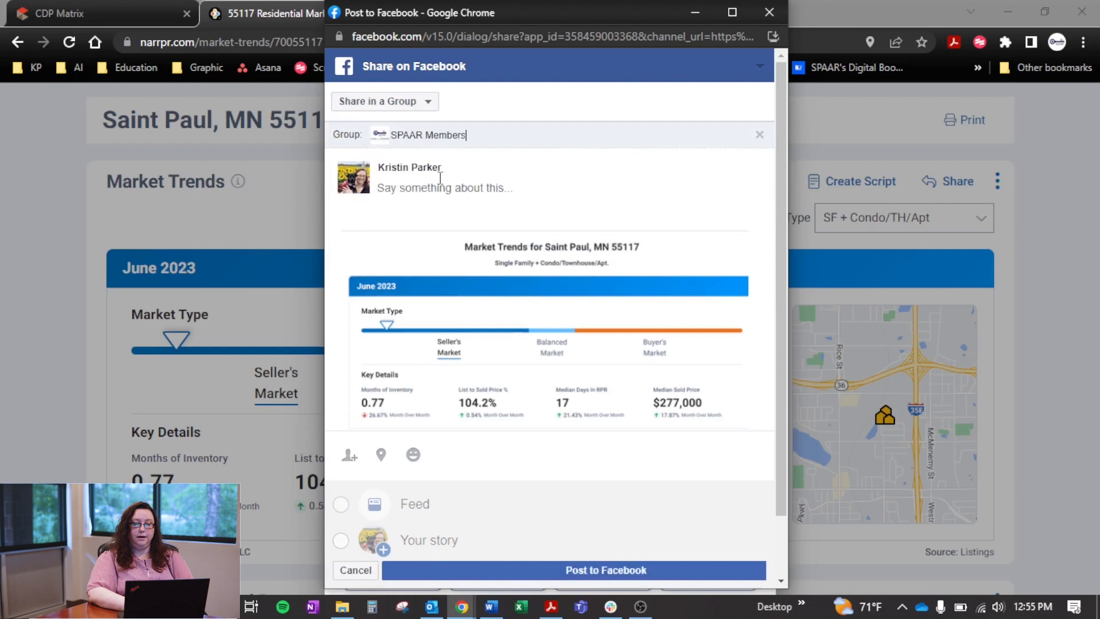
Paste the copied social campaign text as the post's message and read through it
left_click(409, 188)
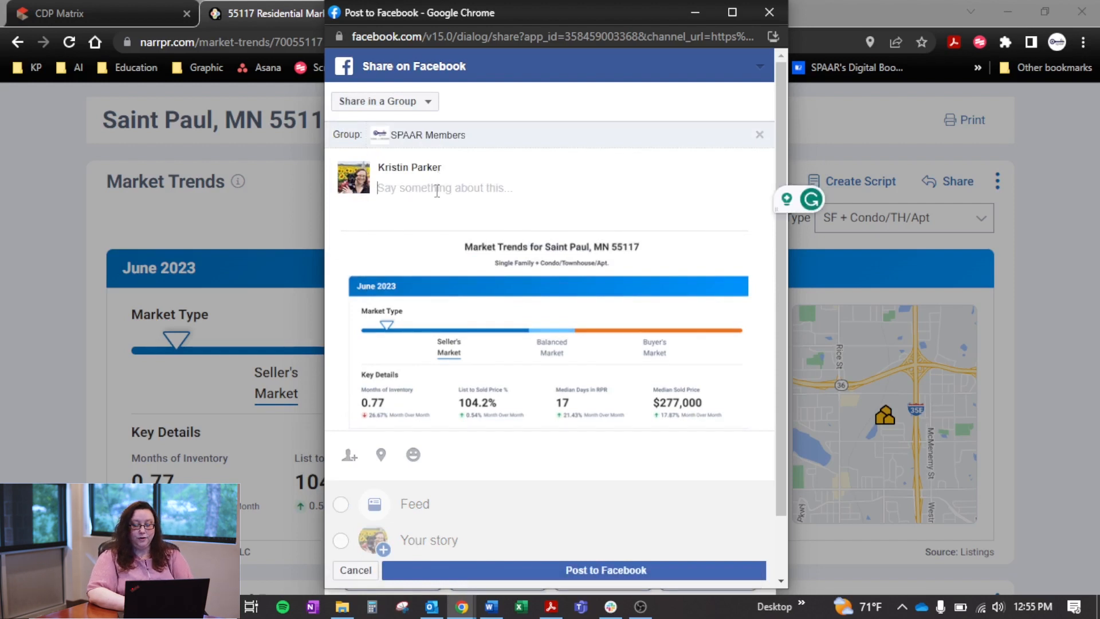
right_click(436, 191)
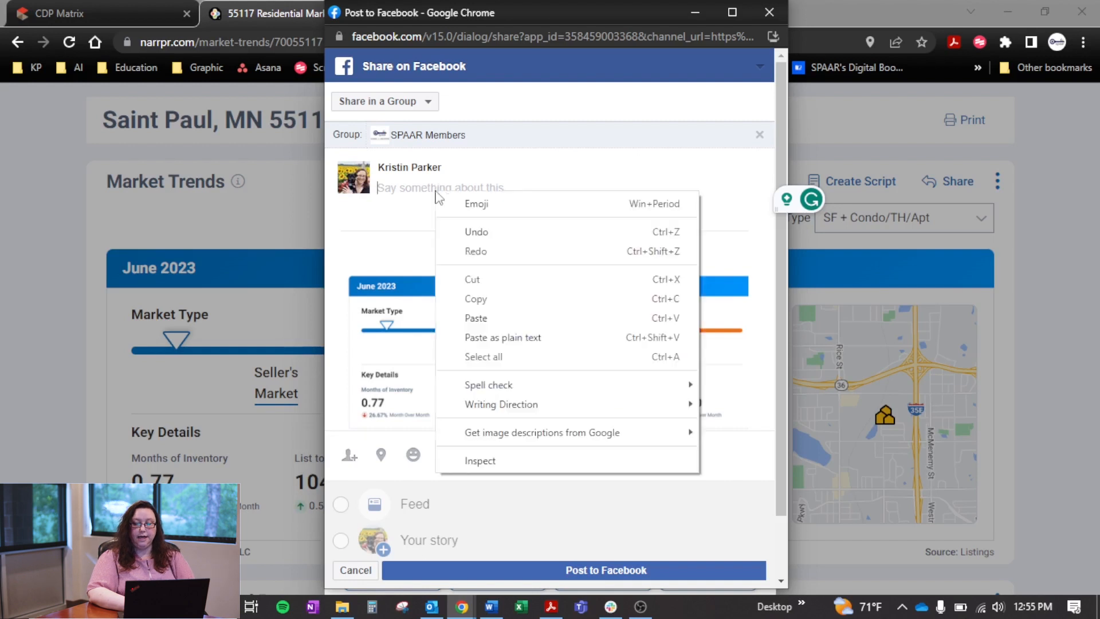
left_click(478, 319)
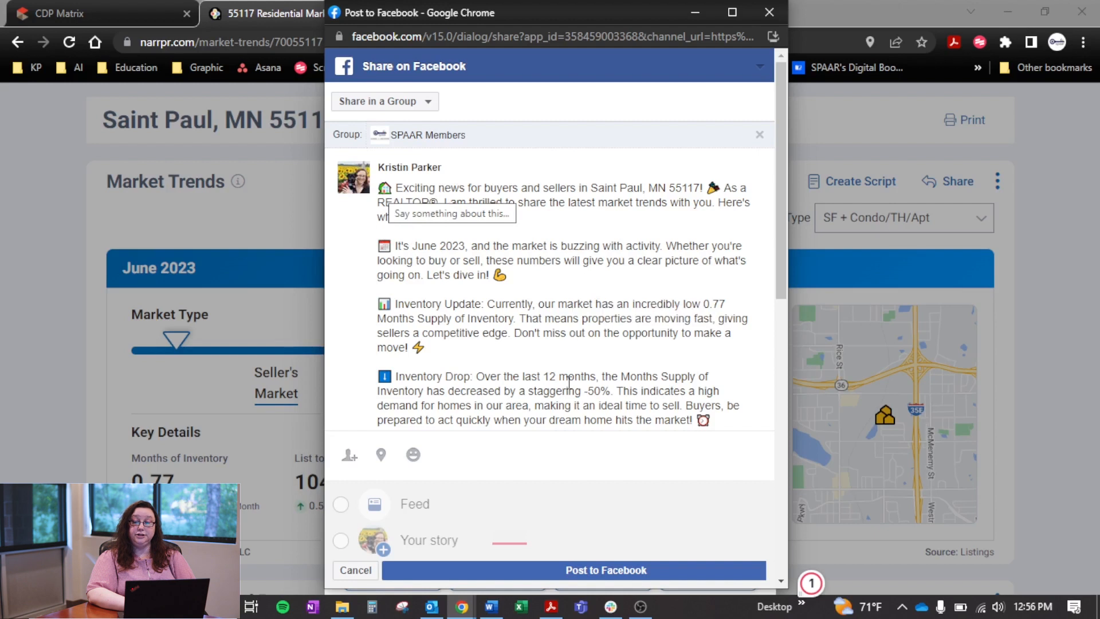
scroll(569, 382, "down", 3)
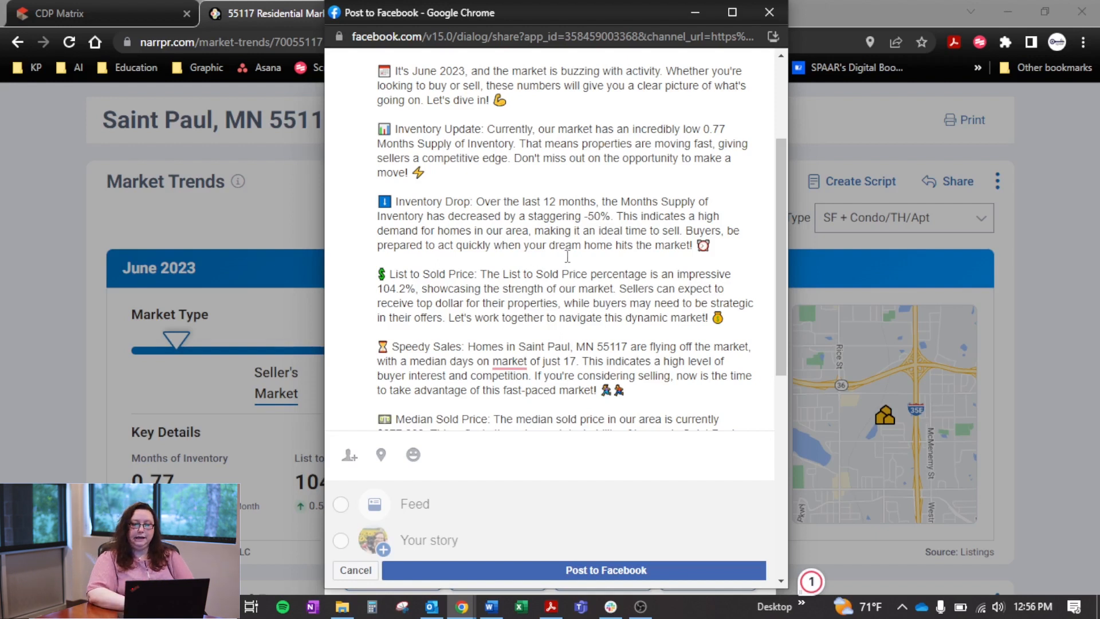
scroll(567, 256, "up", 3)
scroll(567, 256, "down", 2)
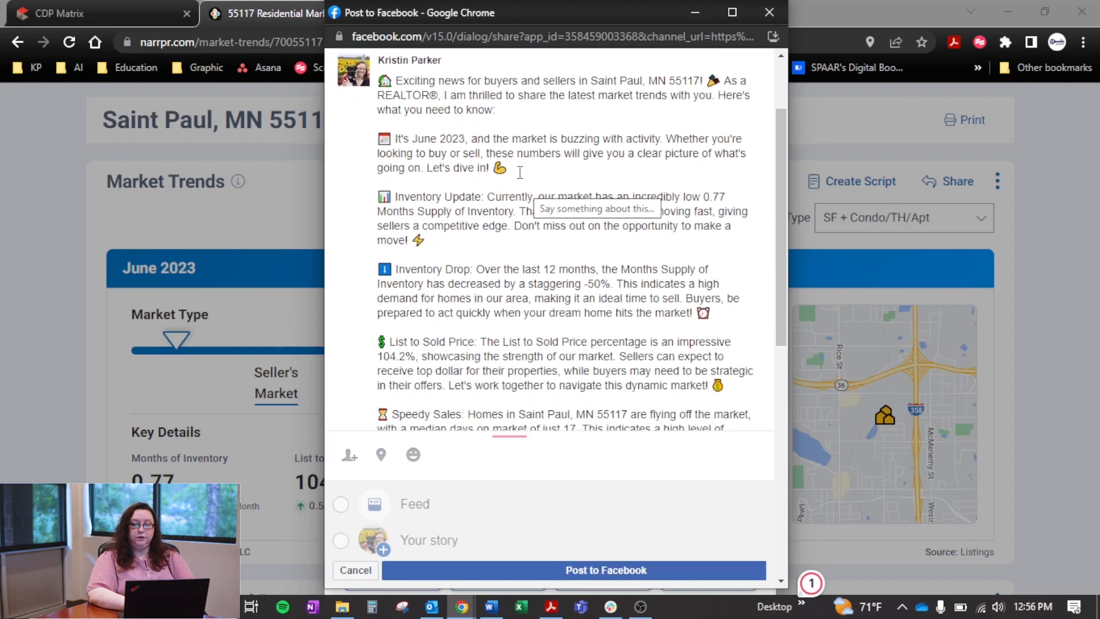
Delete the text after "the market is buzzing with activity." in the June 2023 paragraph and the entire Inventory Drop paragraph
left_click_drag(519, 168, 666, 140)
key("BackSpace")
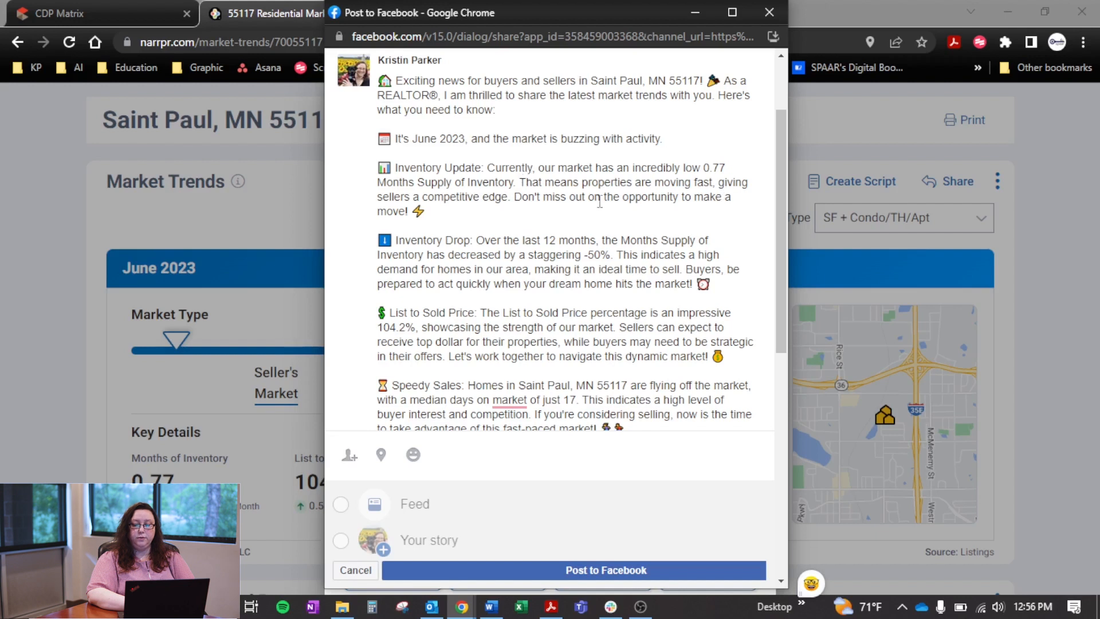
scroll(589, 211, "down", 2)
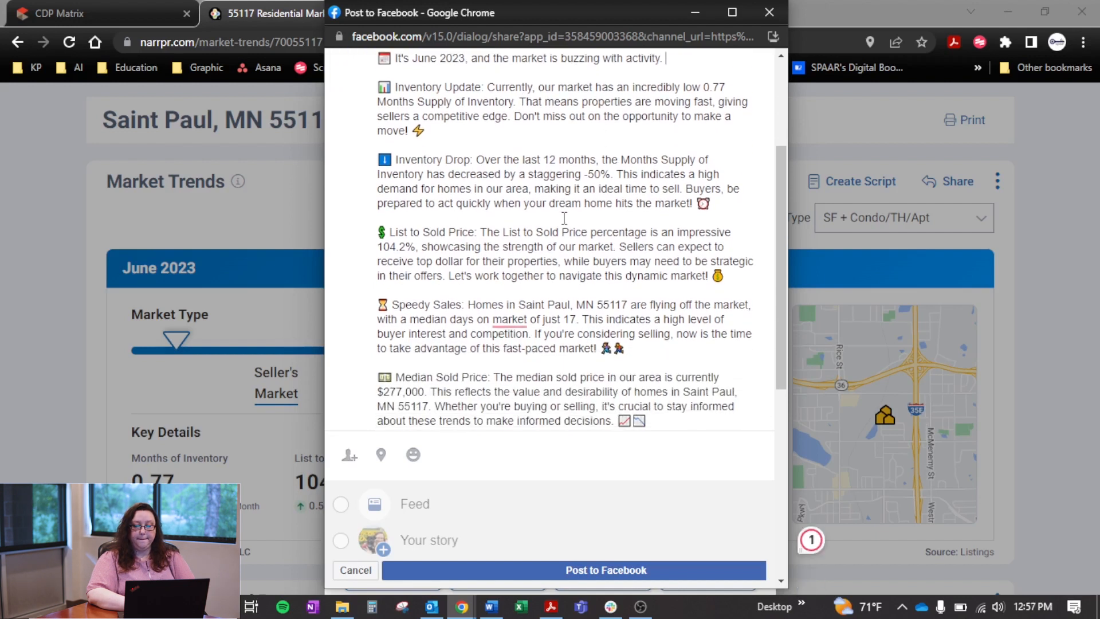
scroll(564, 217, "down", 1)
scroll(563, 218, "down", 1)
scroll(630, 229, "up", 3)
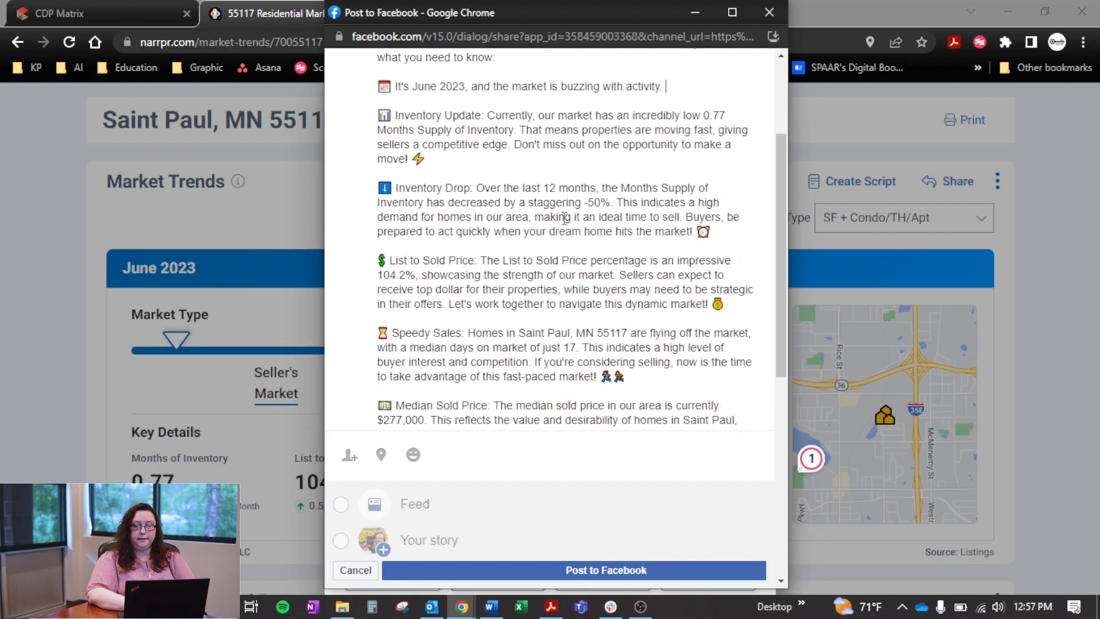
left_click_drag(730, 234, 384, 176)
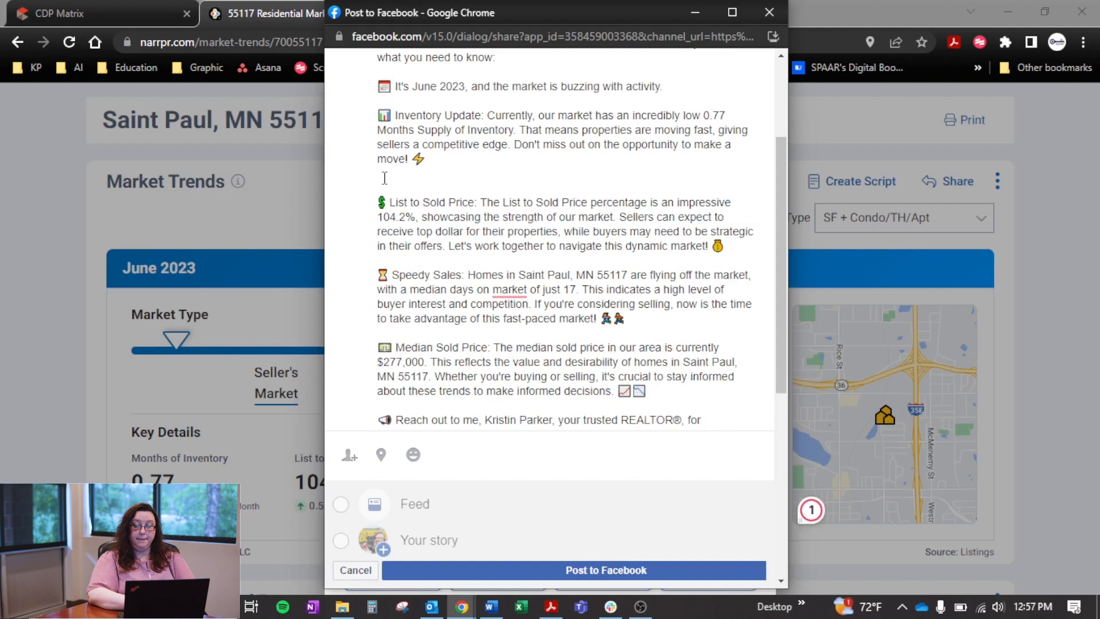
key("Delete")
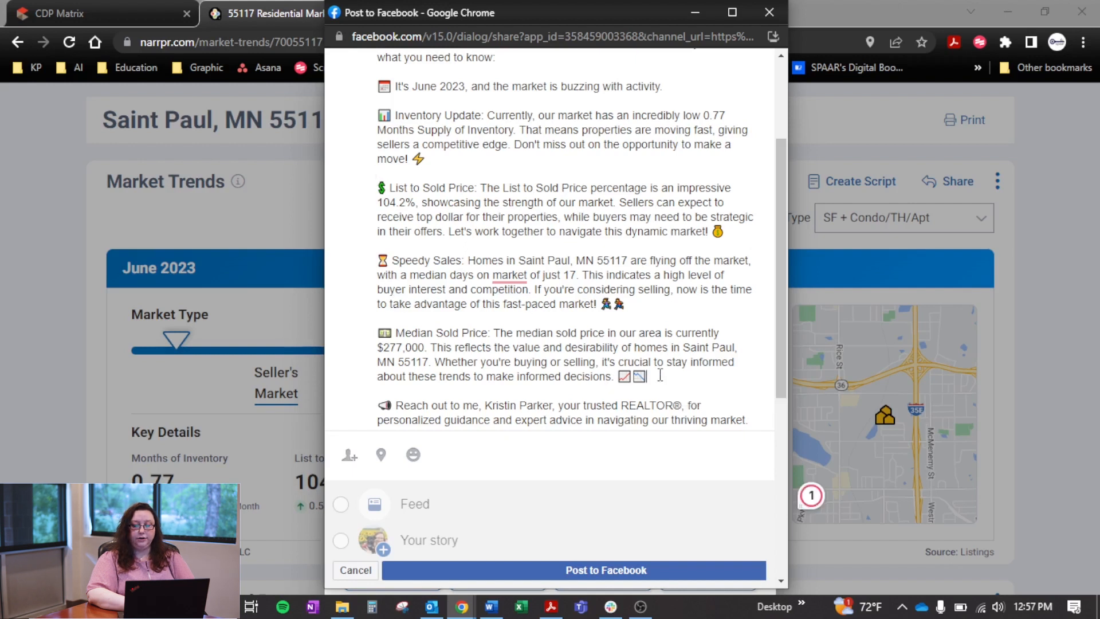
Delete the List to Sold Price and Speedy Sales paragraphs from the post
left_click_drag(643, 307, 379, 184)
key("BackSpace")
key("Delete")
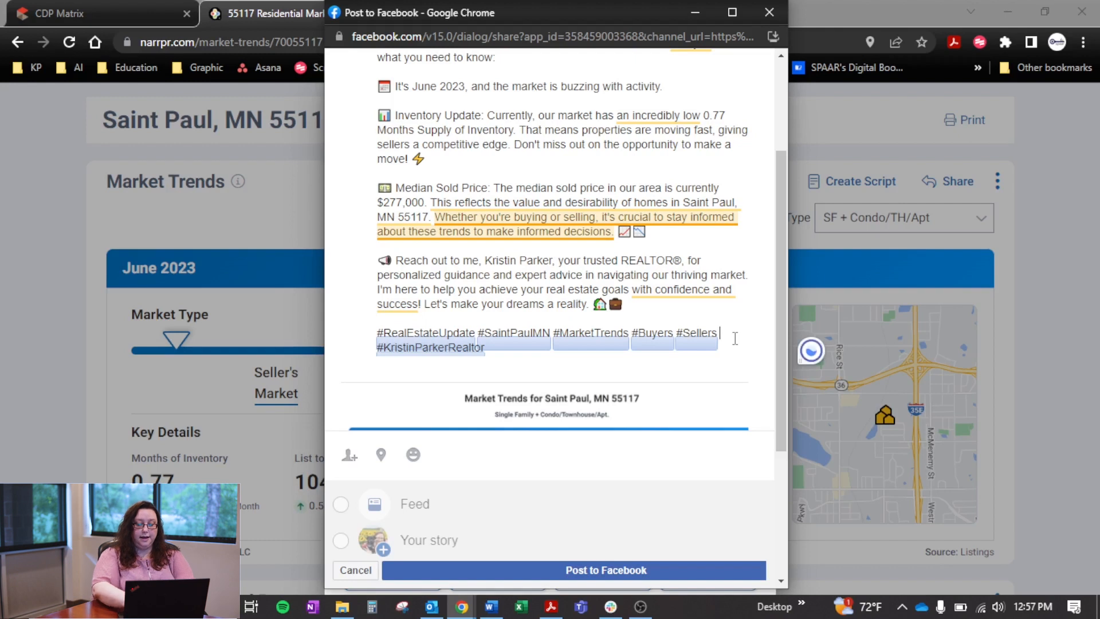
Add the hashtag #SPAAR after #Sellers, and remove the whole block of hashtags from the post
type("#SPAAR")
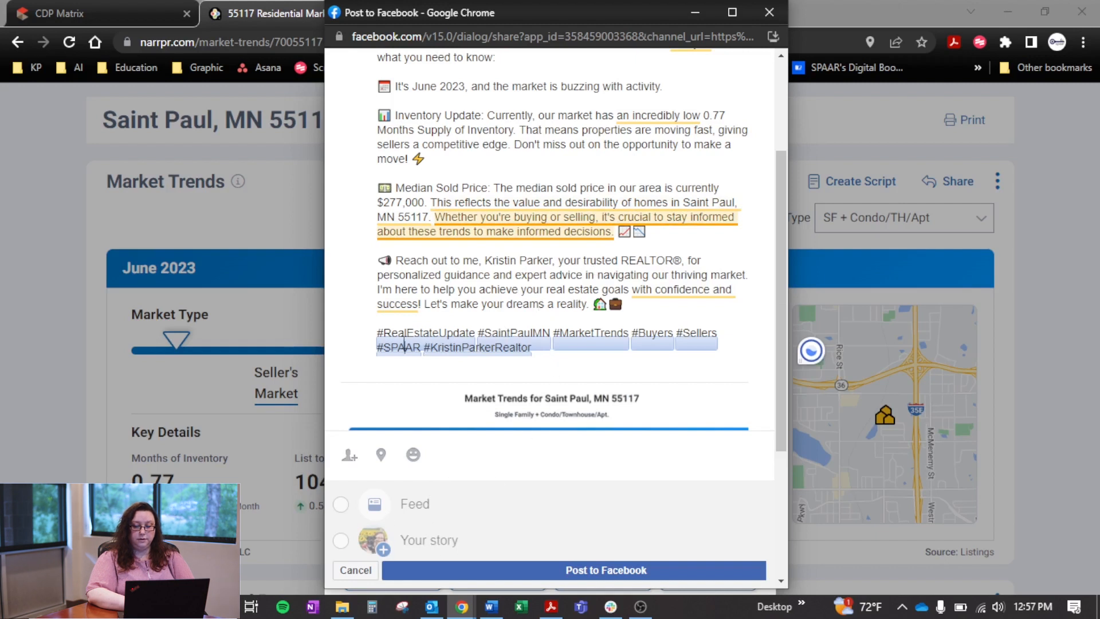
left_click_drag(548, 348, 373, 320)
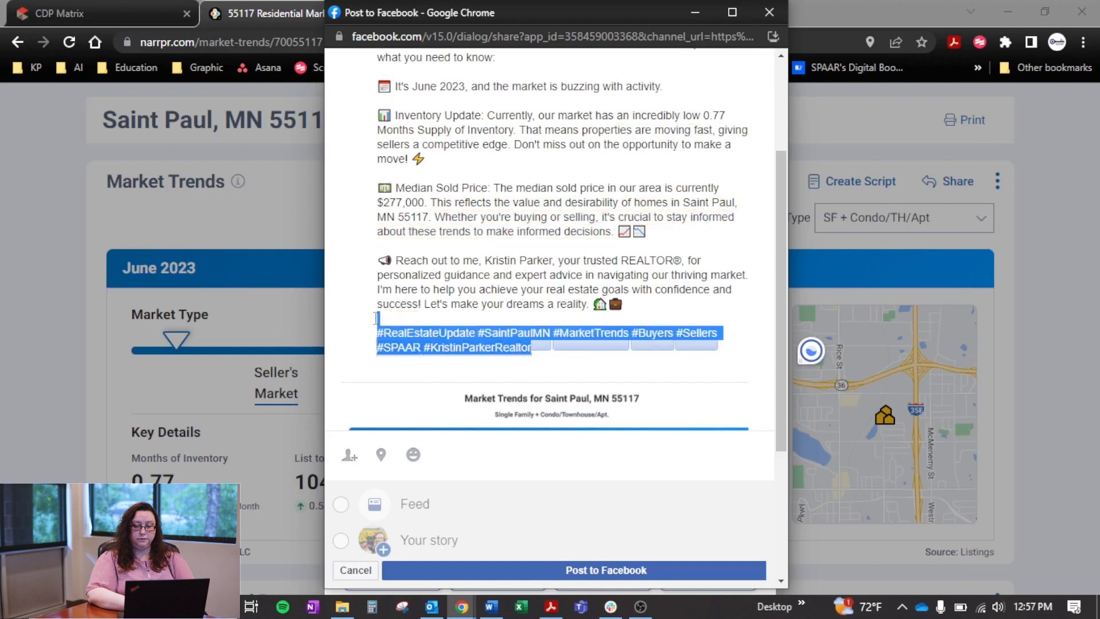
key("BackSpace")
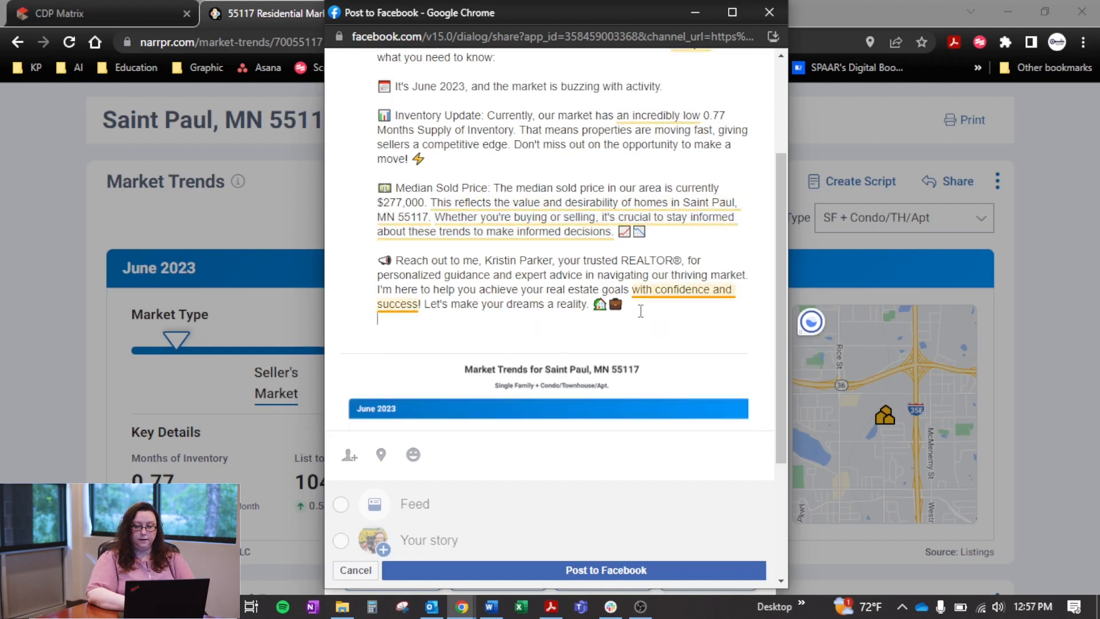
Delete the Median Sold Price paragraph and end the post with the placeholder hashtag #hashtaghere
left_click_drag(647, 232, 387, 171)
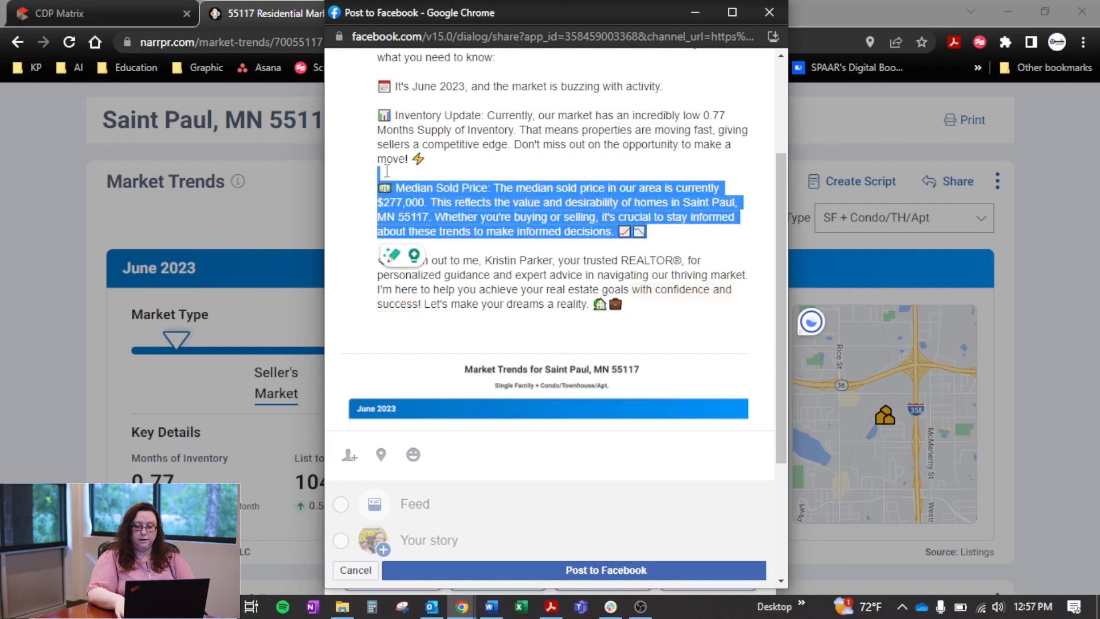
key("BackSpace")
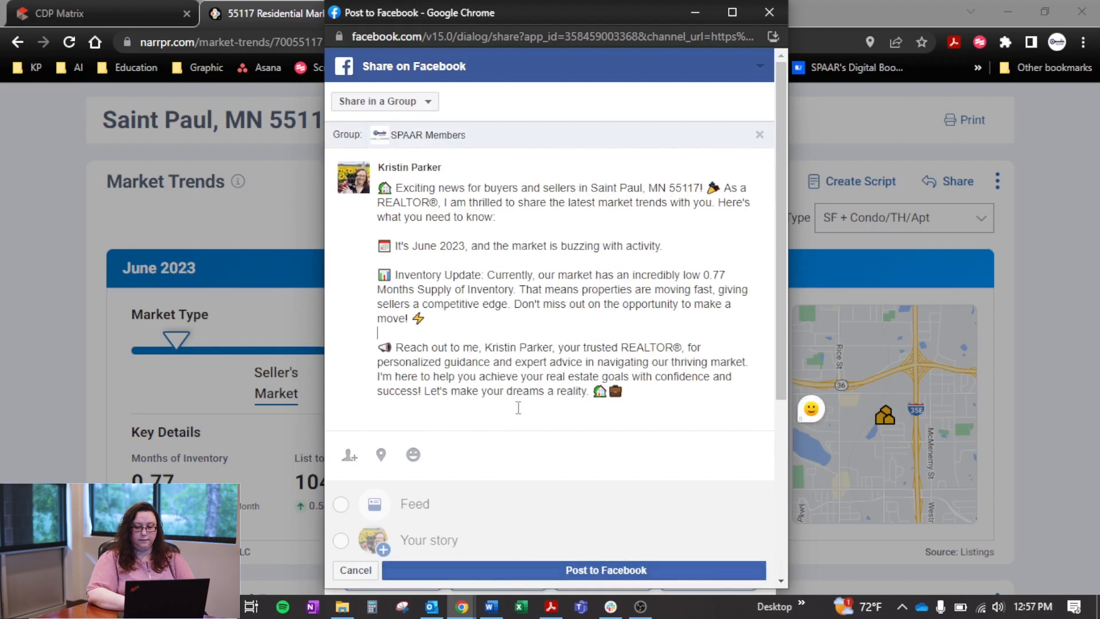
scroll(518, 407, "down", 1)
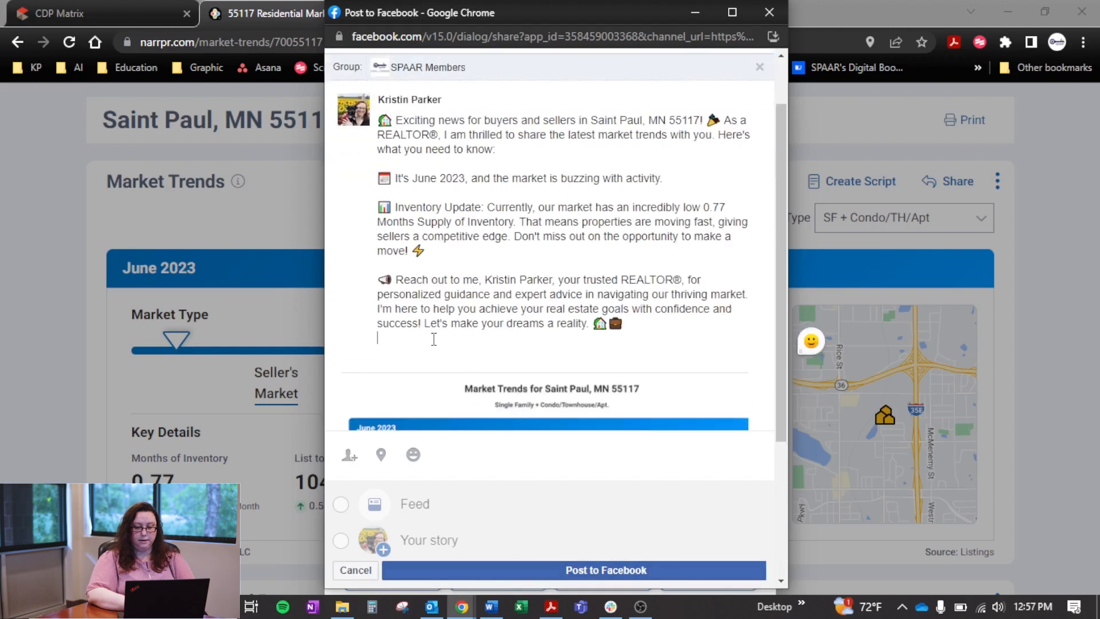
key("Return")
type("#hashtaghe")
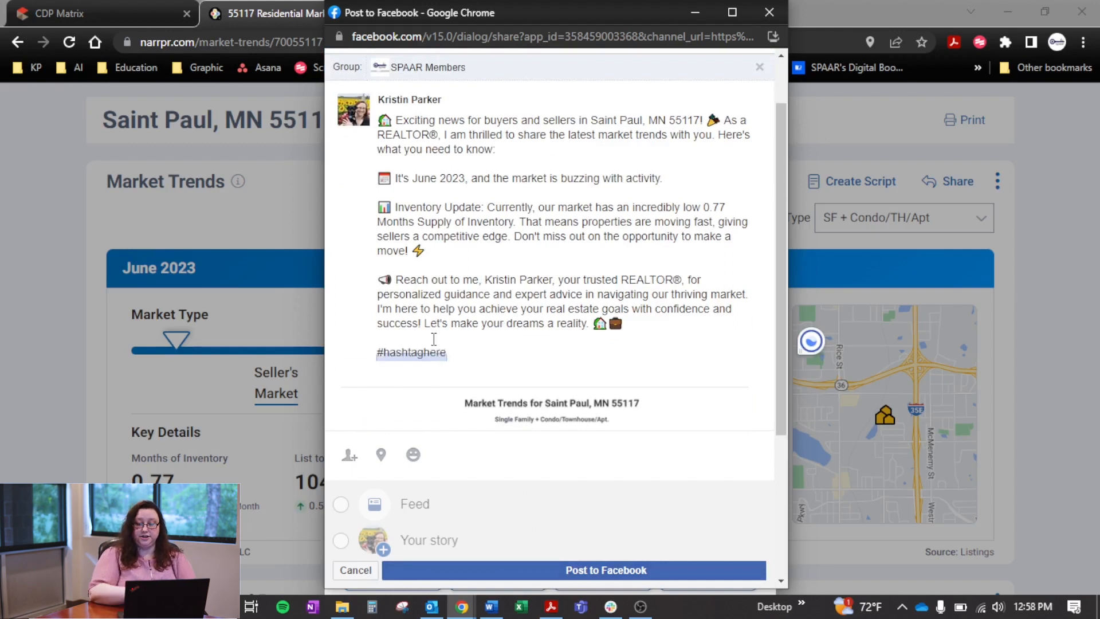
type("re")
key("Return")
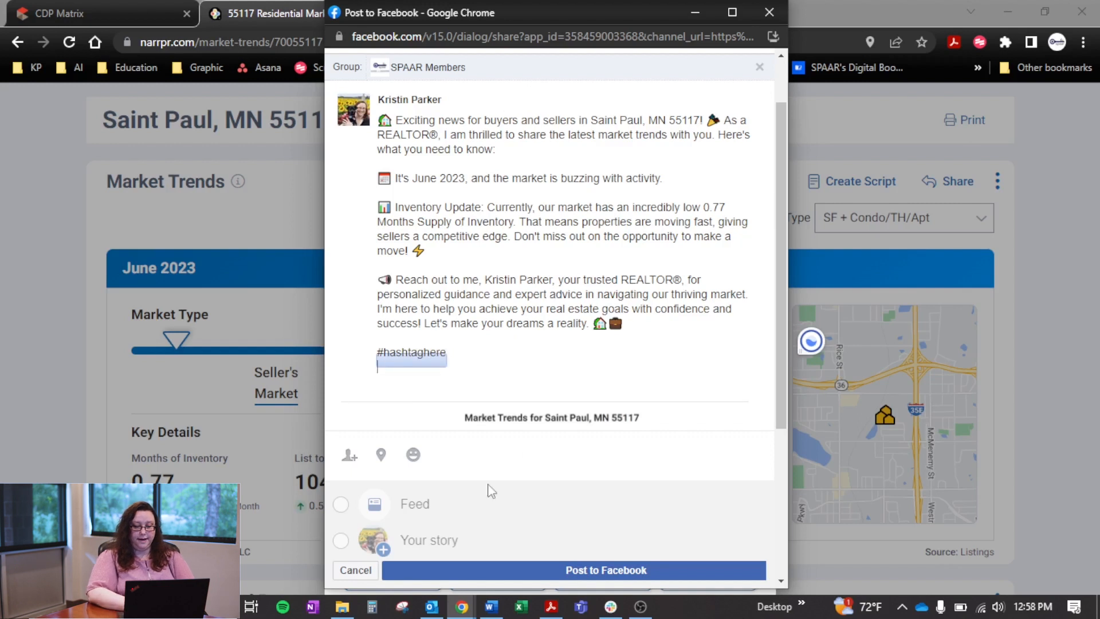
Publish the post to the SPAAR Members group and close the Share Chart dialog
scroll(489, 490, "down", 3)
left_click(558, 570)
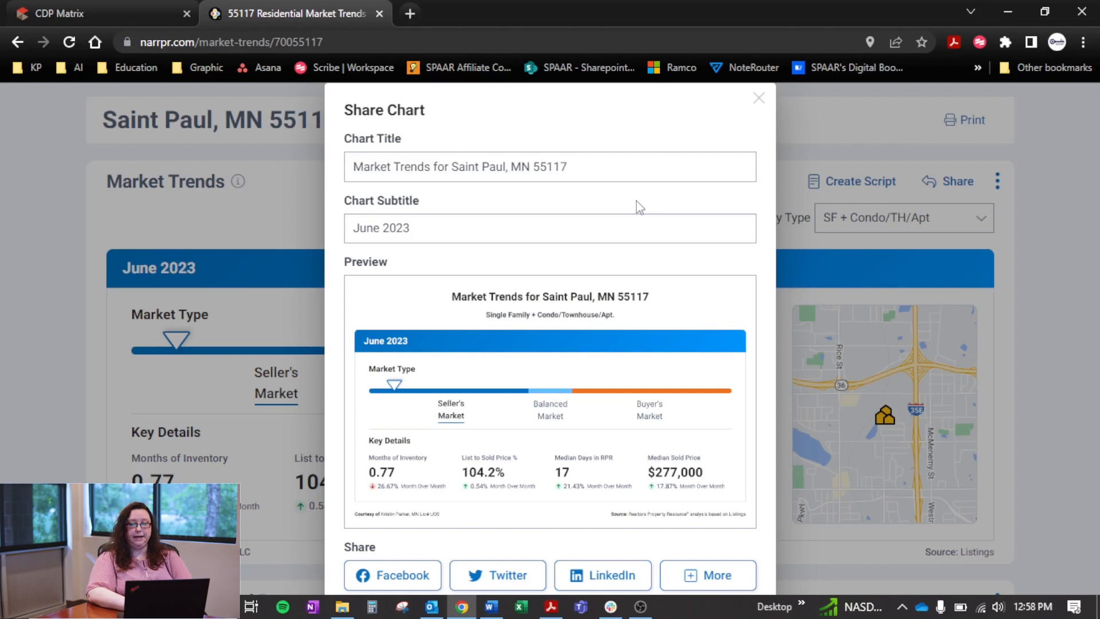
left_click(760, 102)
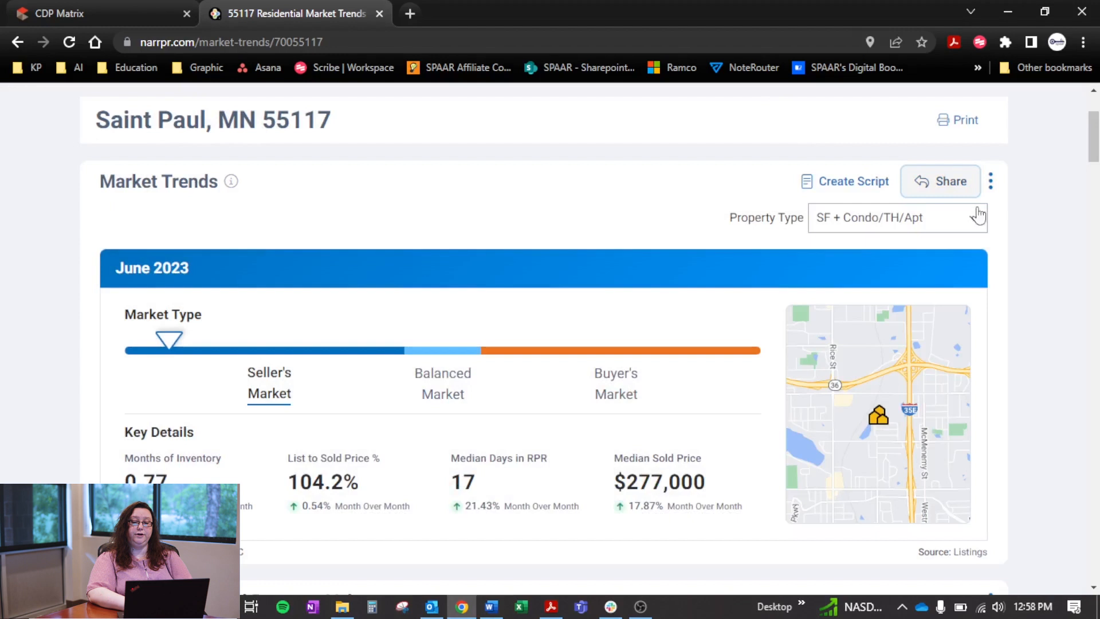
Look over the Market Trends card options and the chart's additional sharing formats, and close the Share Chart dialog
left_click(993, 193)
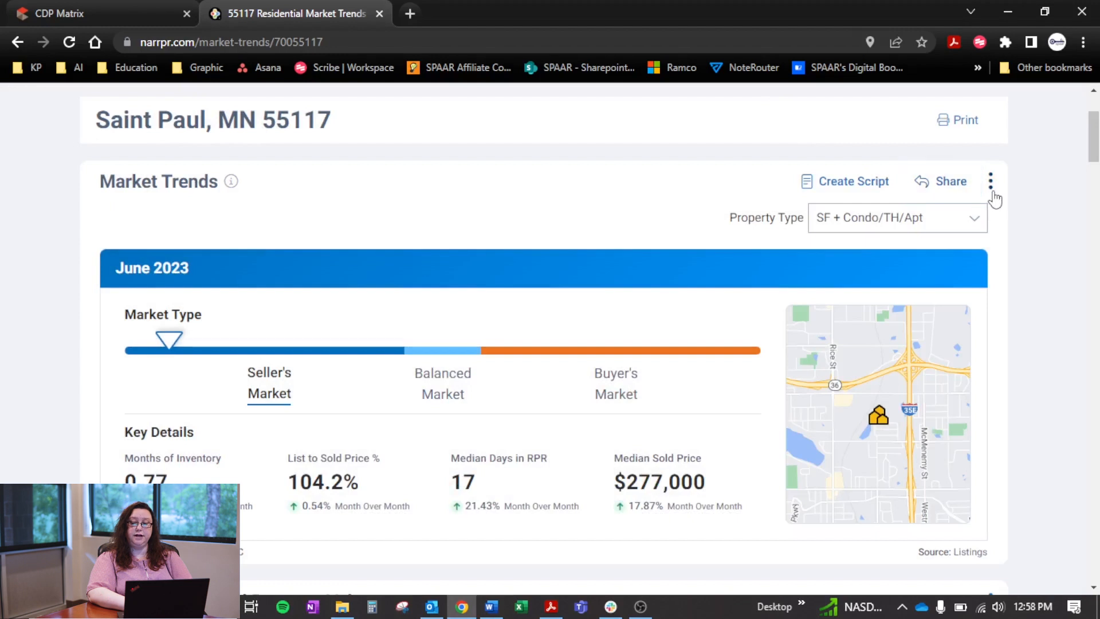
left_click(1044, 217)
left_click(962, 186)
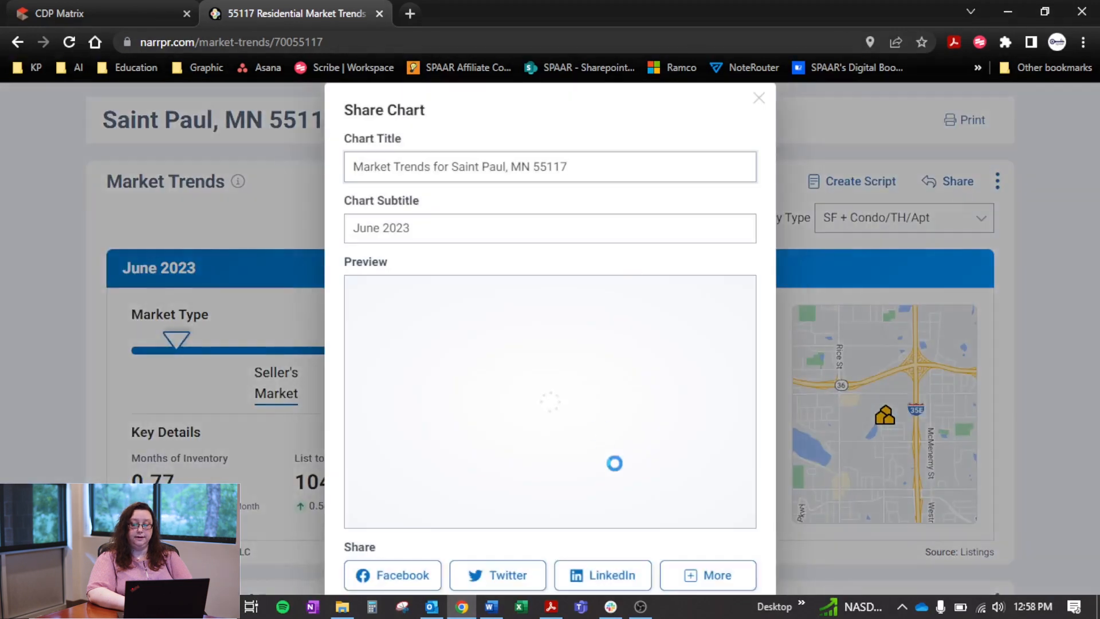
left_click(714, 574)
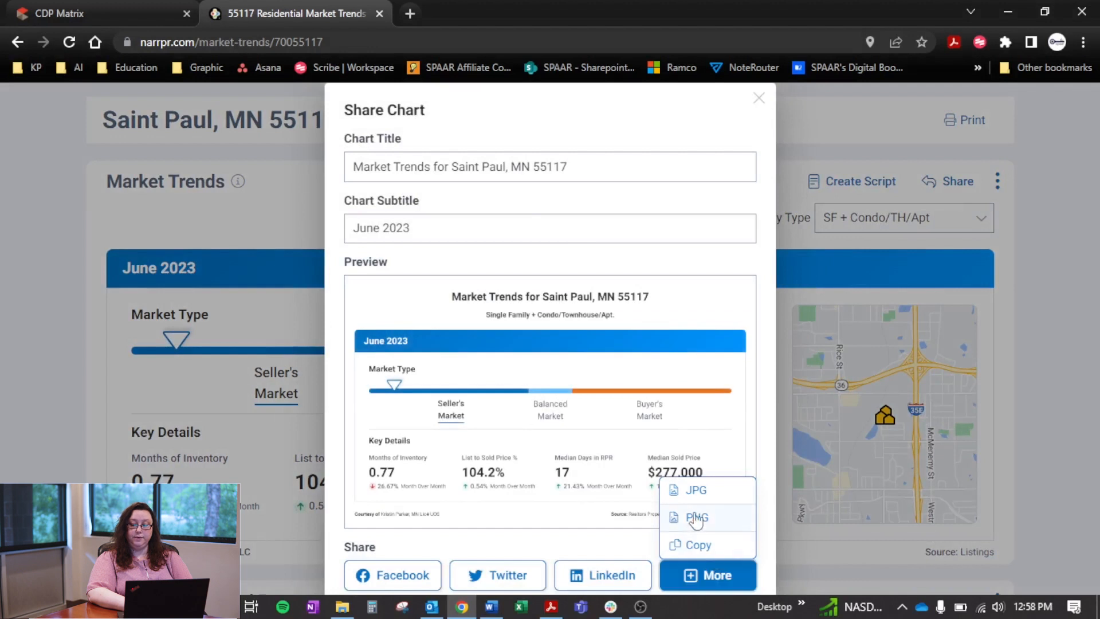
left_click(1036, 489)
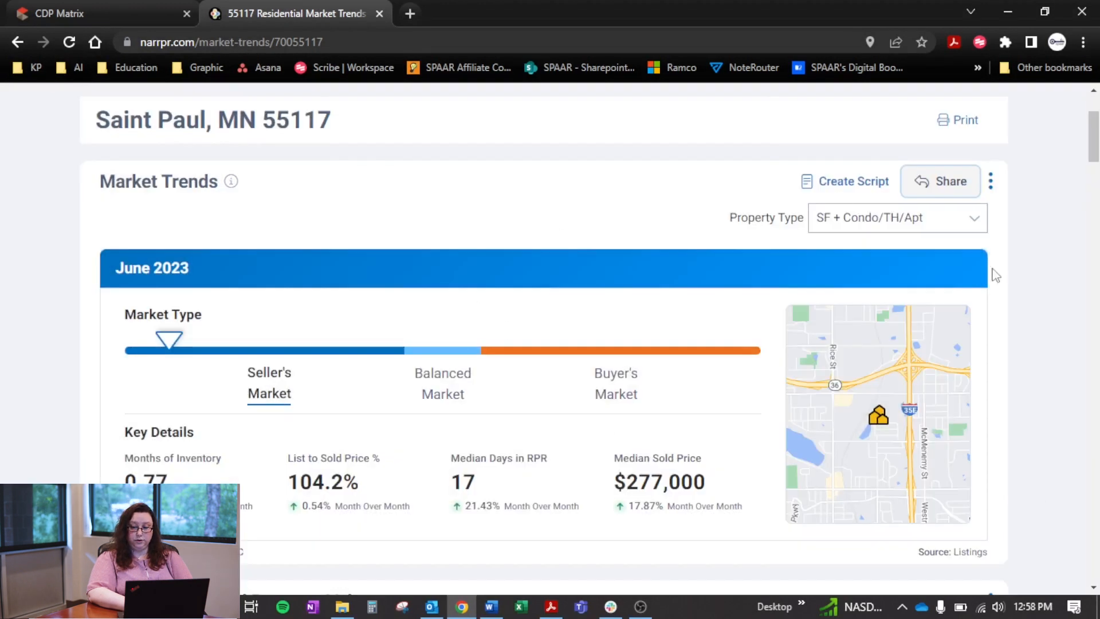
Open the RPR Blog from the market trends page's footer and agree to leave RPR
left_click_drag(1093, 147, 1084, 424)
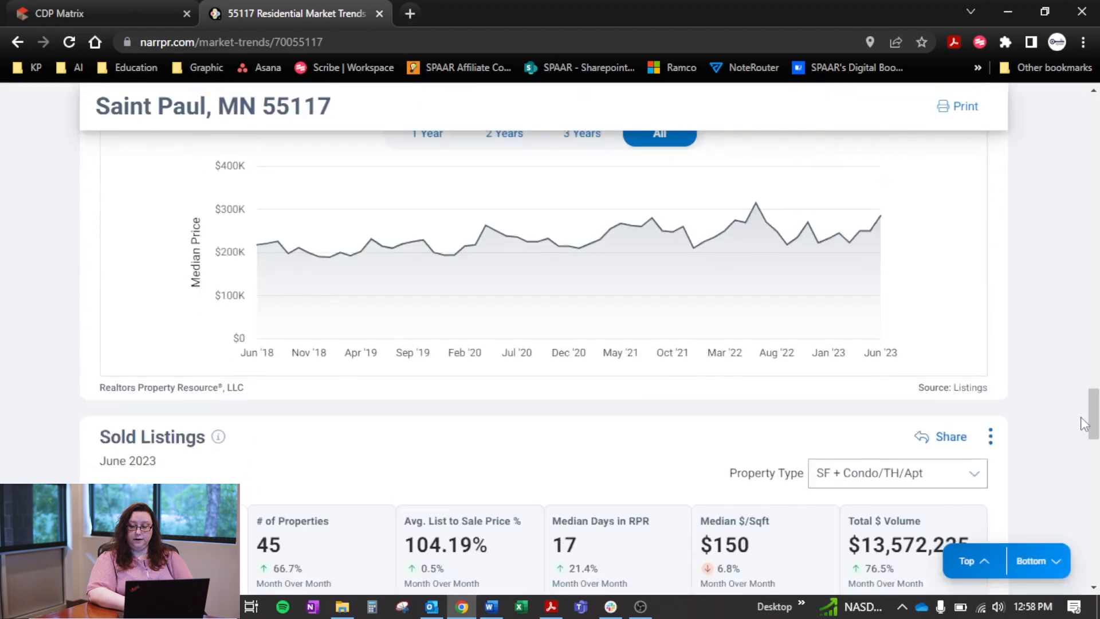
left_click(1039, 560)
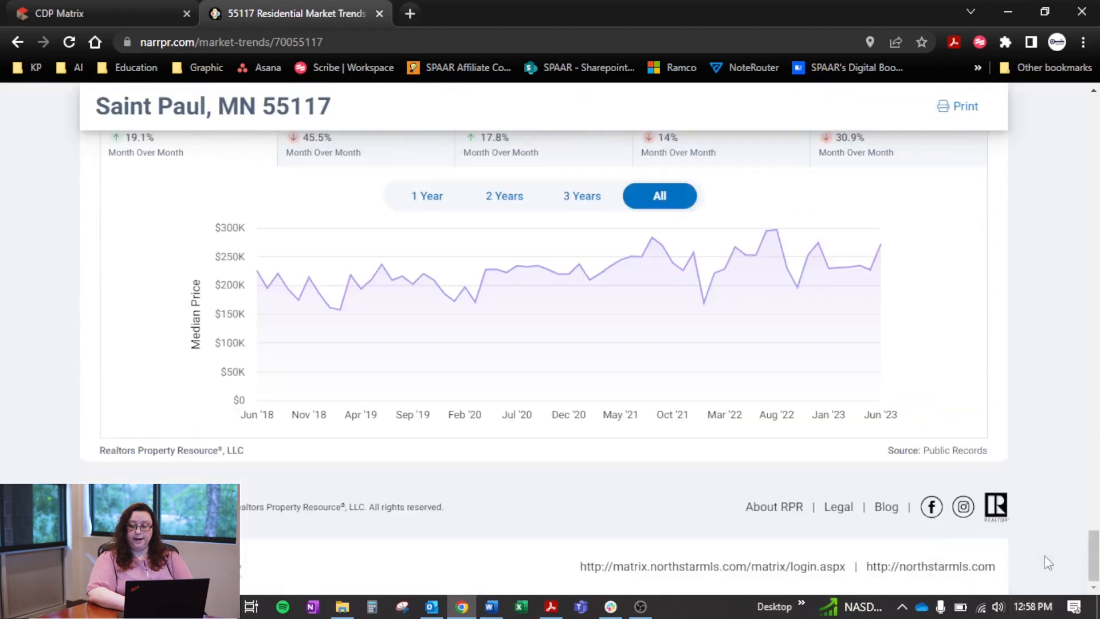
left_click(884, 506)
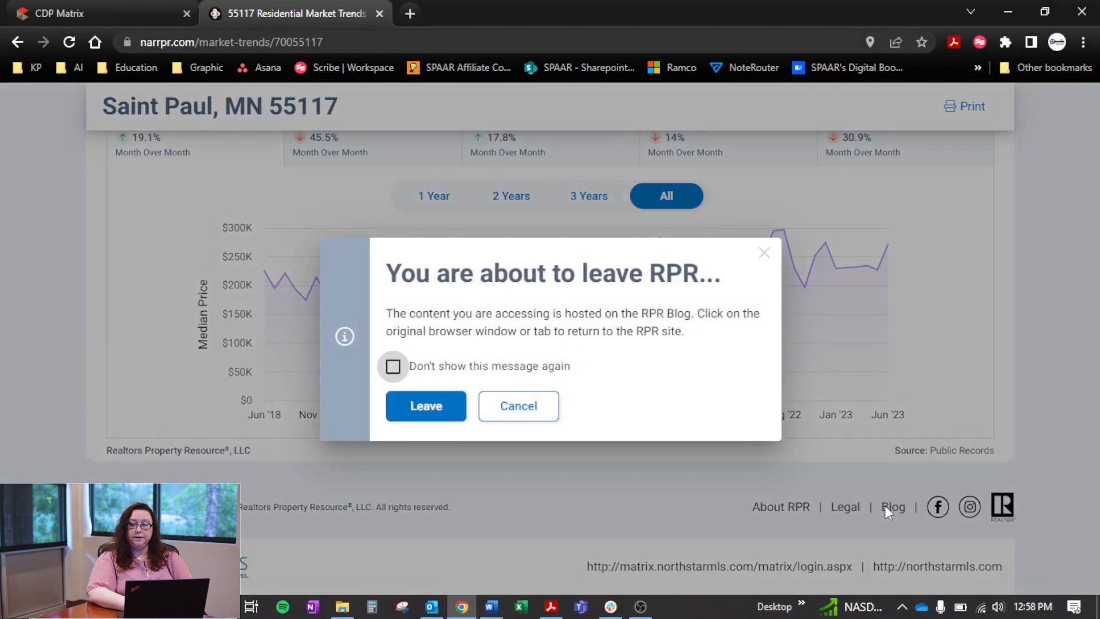
left_click(423, 405)
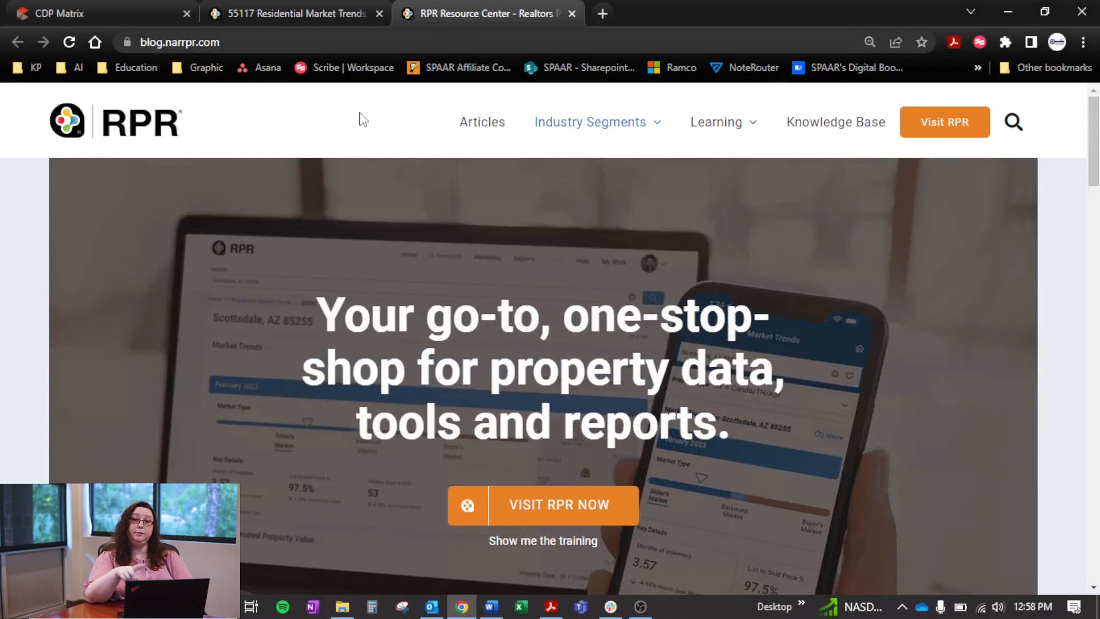
Open the blog's Canva Templates page and filter the designs to Instagram / Facebook
mouse_move(743, 137)
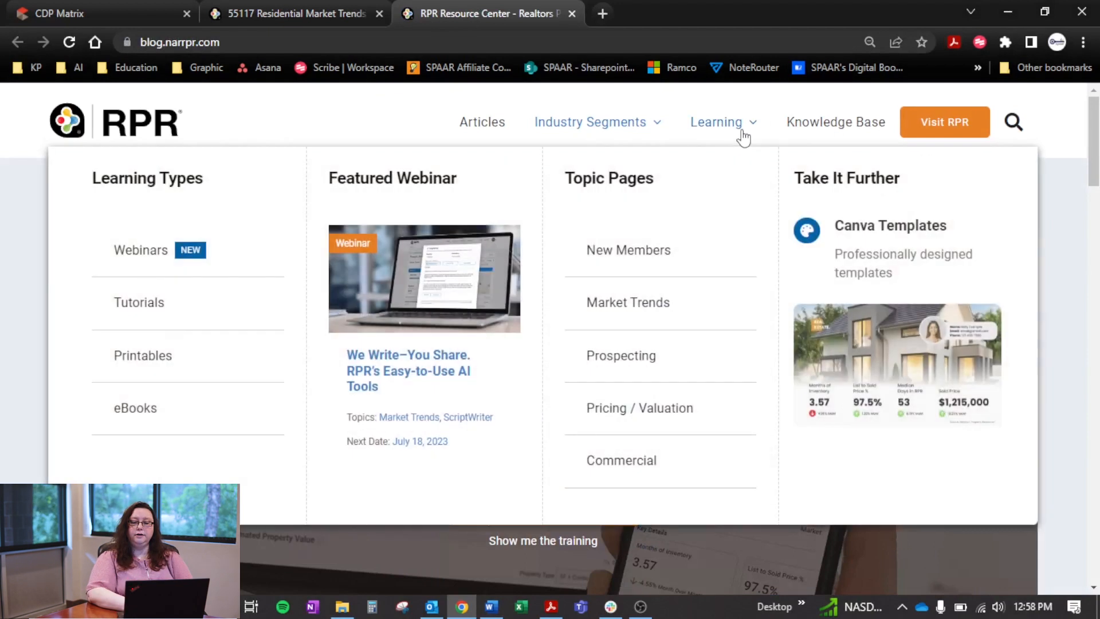
left_click(900, 229)
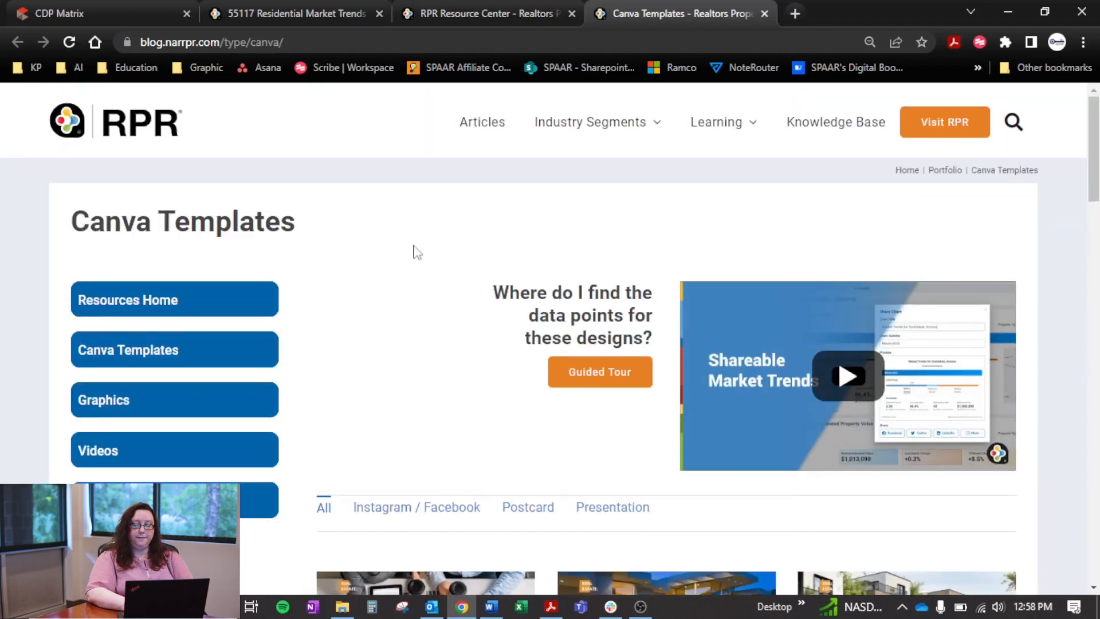
scroll(389, 356, "down", 3)
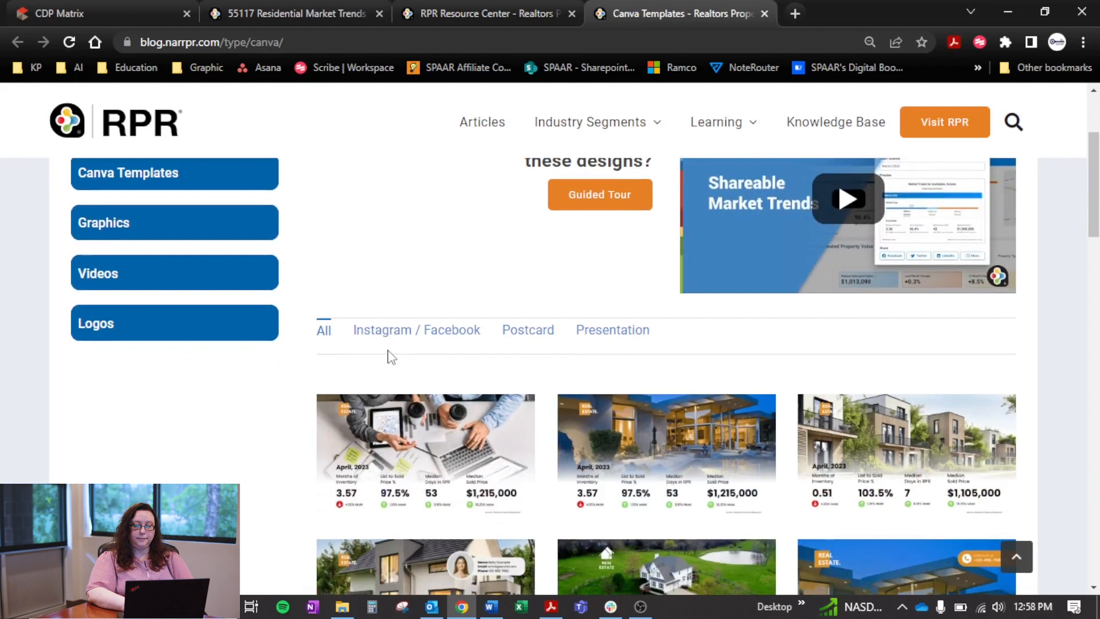
left_click(457, 331)
Look through the Instagram / Facebook template designs and compare their market trends layouts
scroll(458, 334, "down", 3)
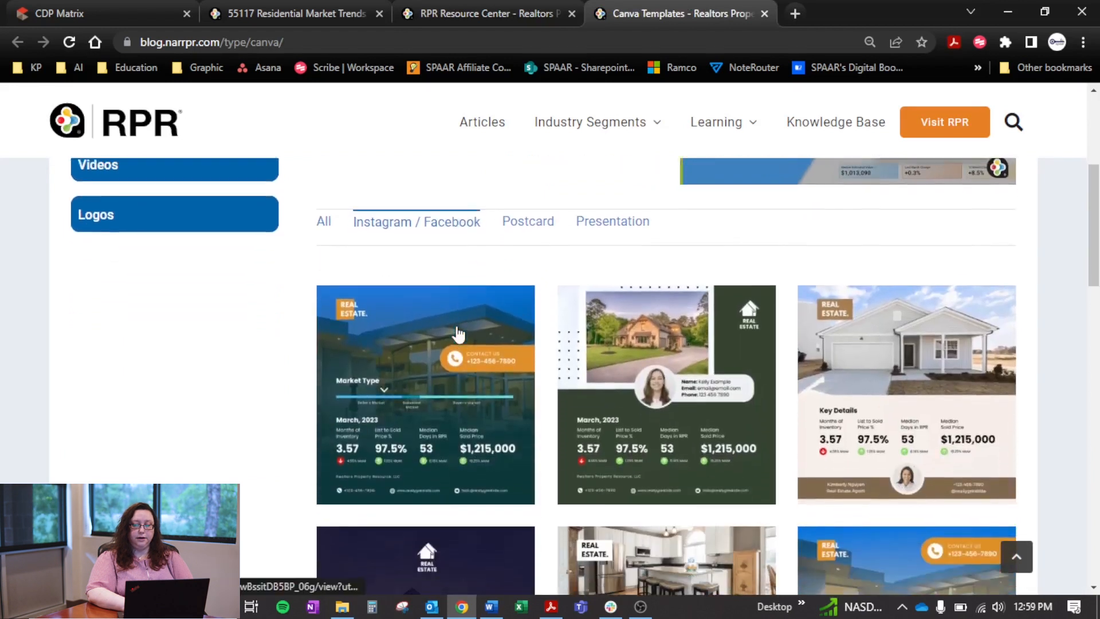
scroll(458, 334, "down", 2)
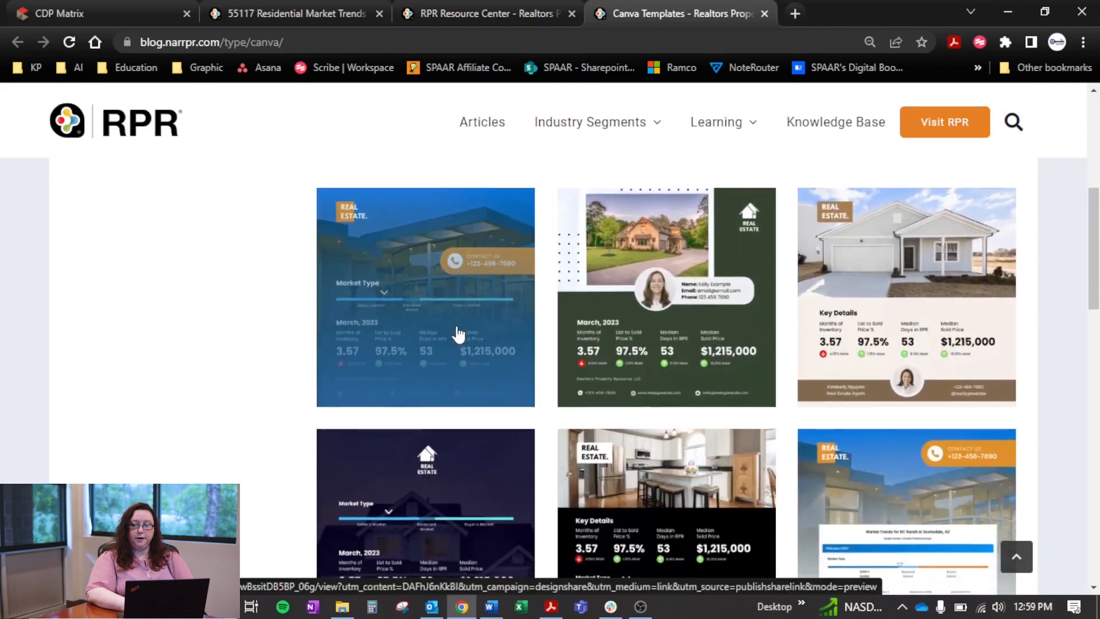
scroll(458, 334, "down", 1)
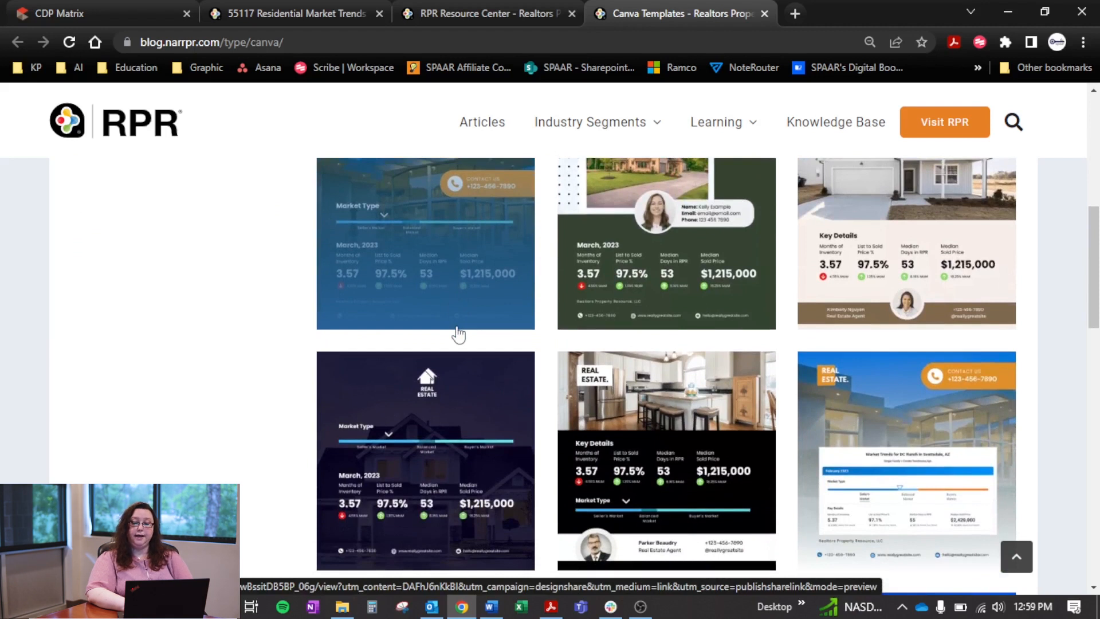
scroll(458, 333, "down", 2)
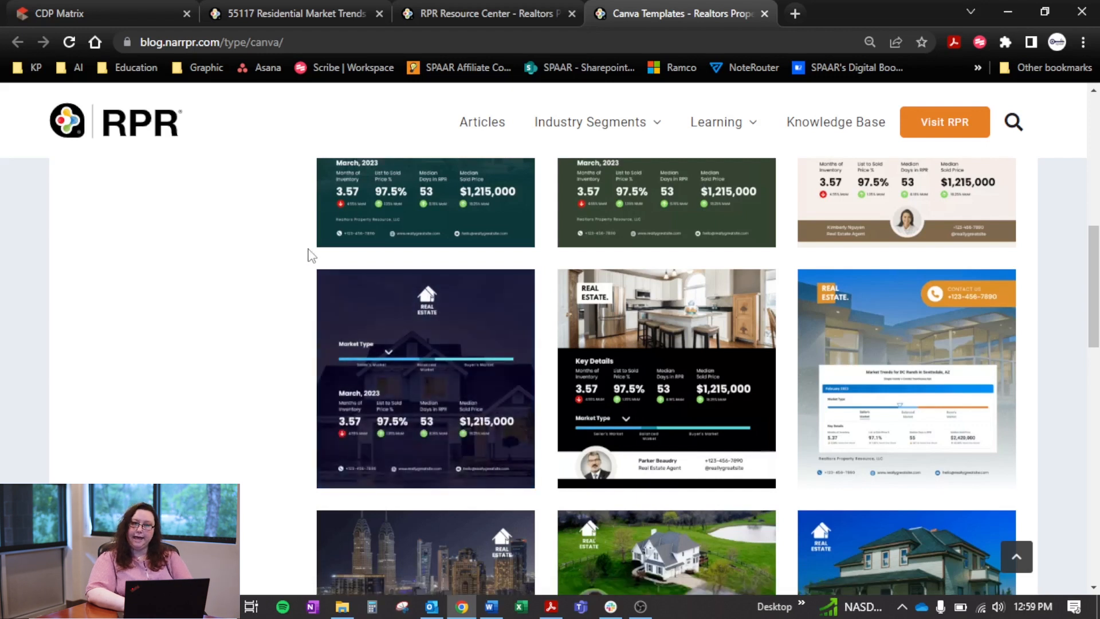
scroll(307, 255, "up", 5)
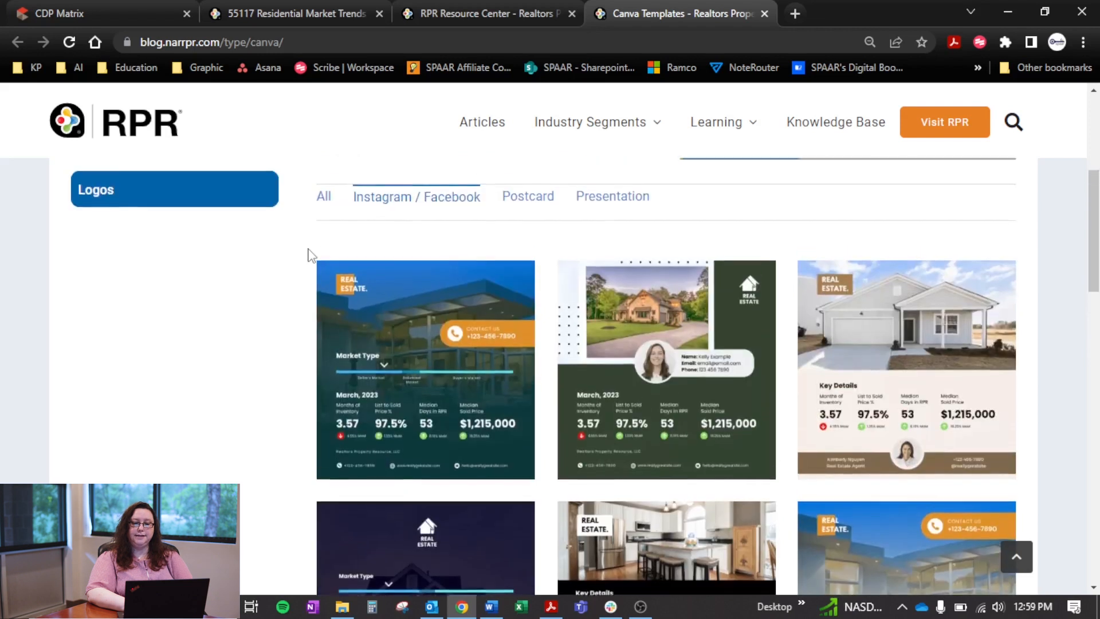
scroll(307, 255, "down", 5)
scroll(307, 255, "down", 2)
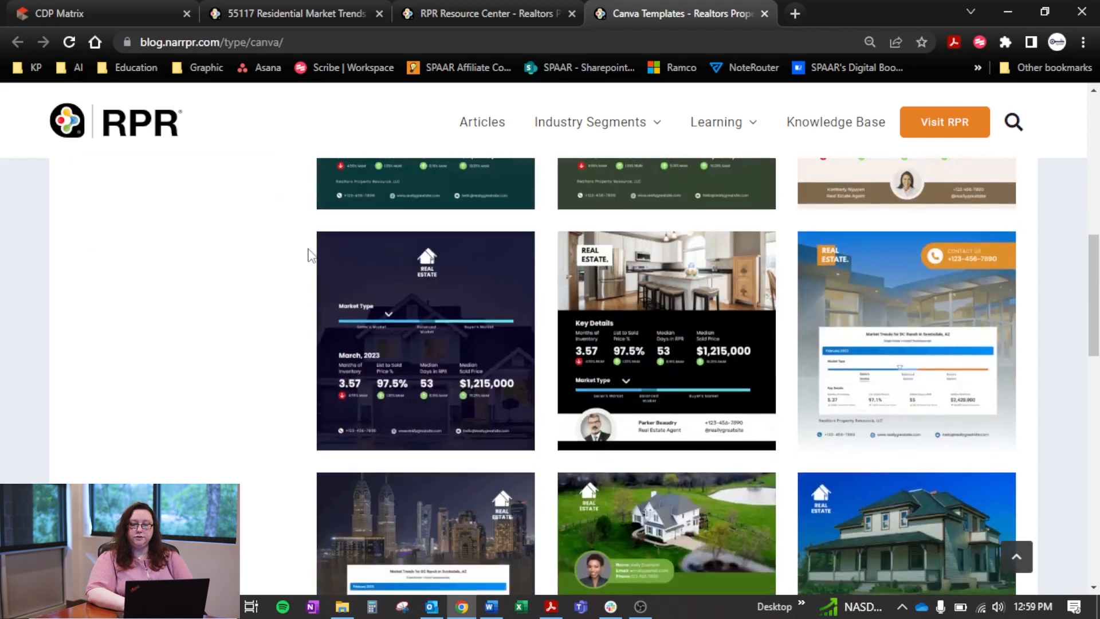
scroll(308, 255, "up", 1)
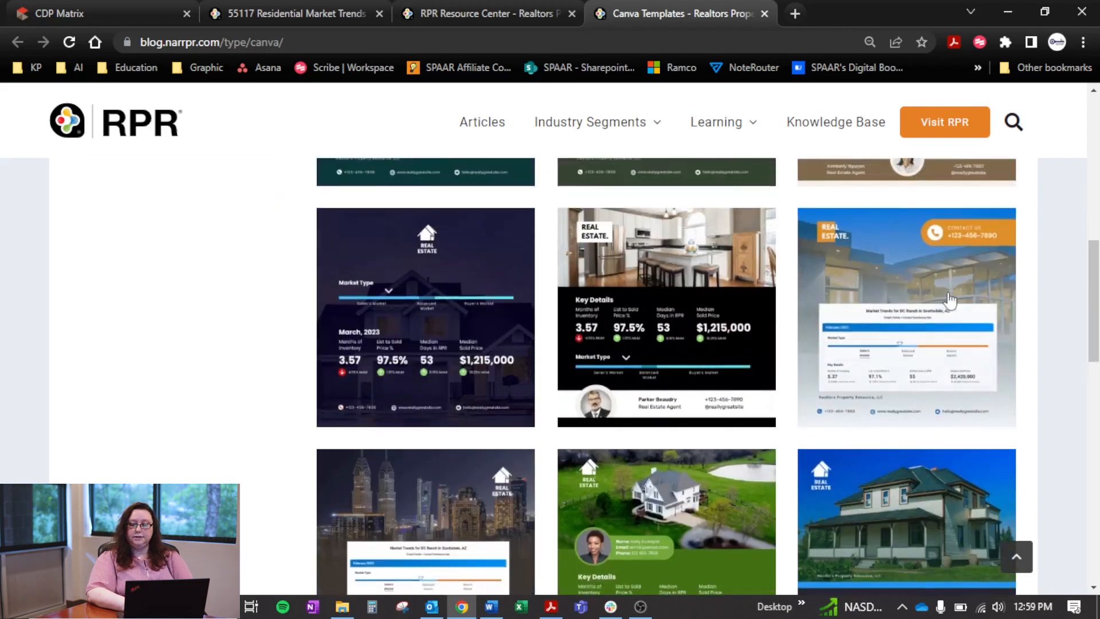
Open the blue house template containing a market trends chart image in Canva for editing, and hide the template suggestions
left_click(913, 328)
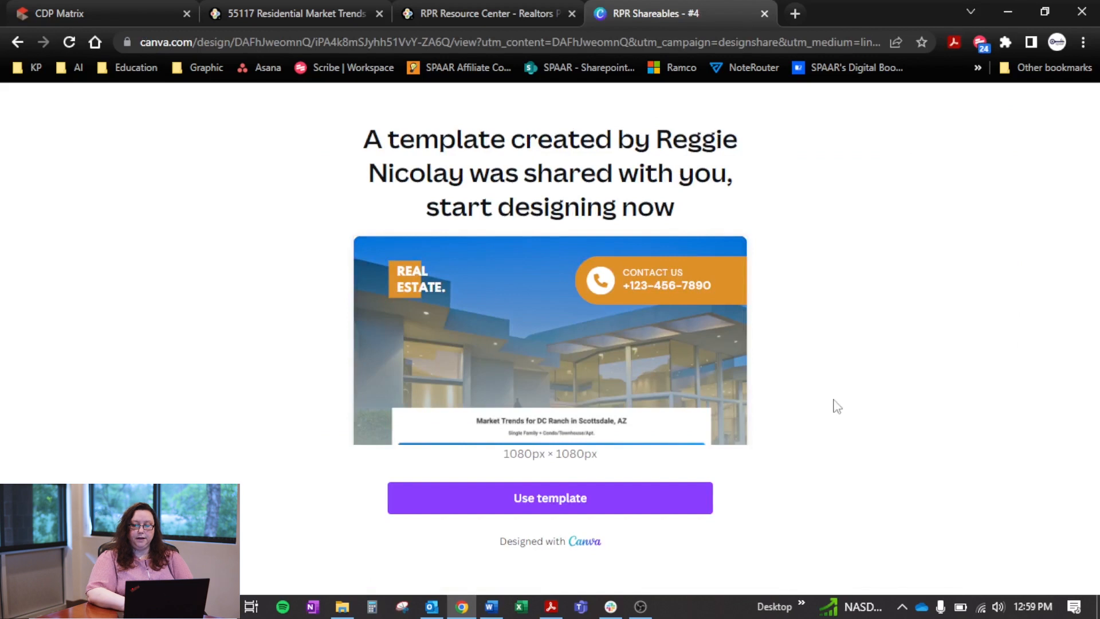
left_click(652, 497)
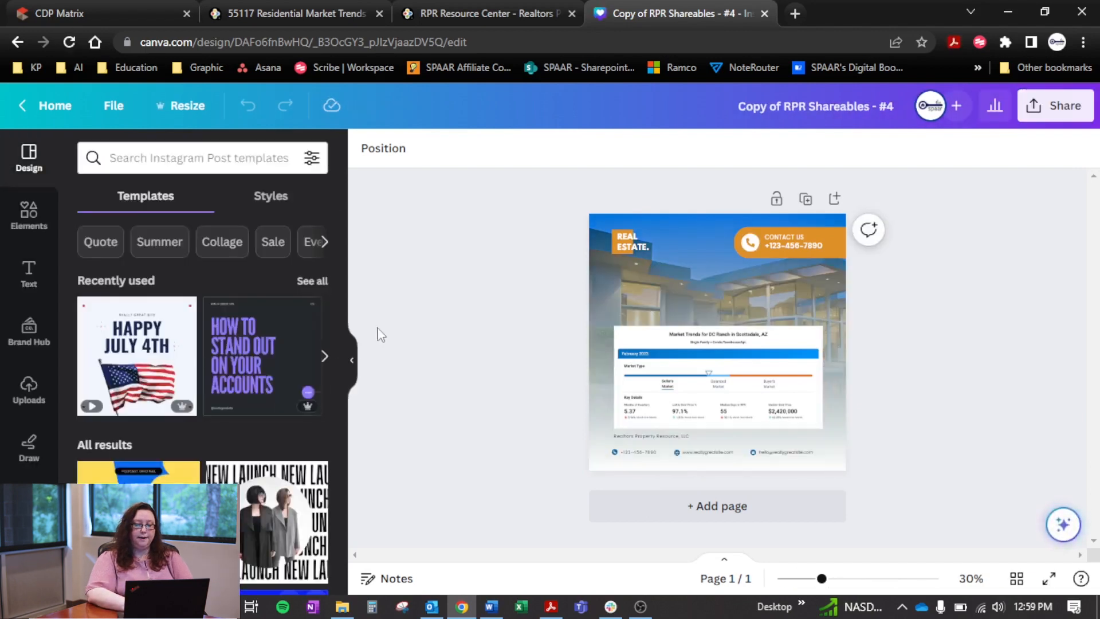
left_click(351, 359)
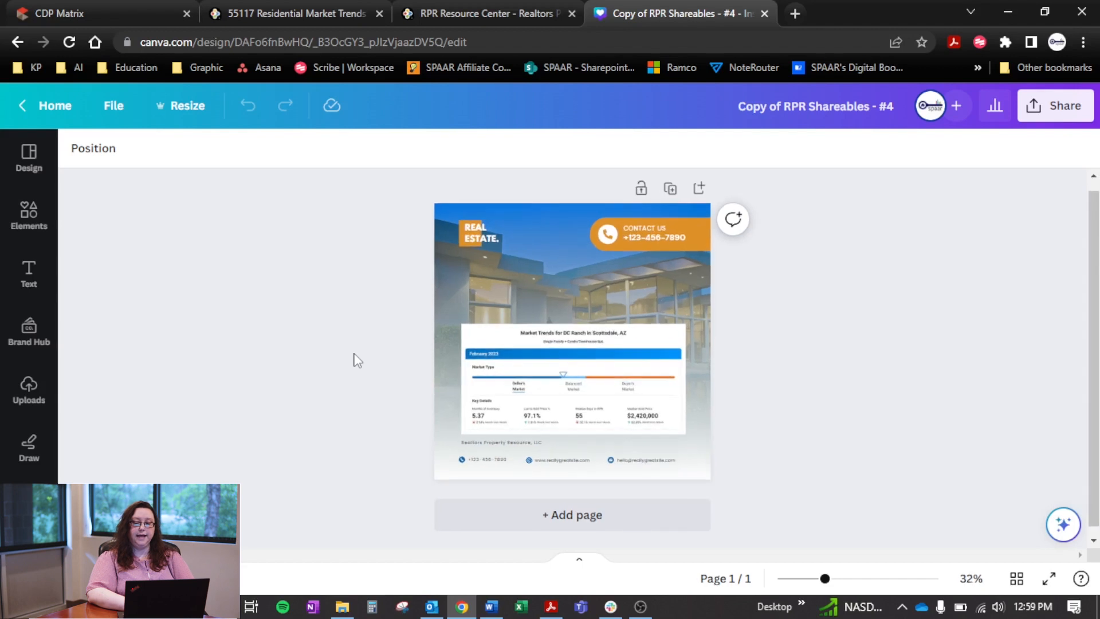
scroll(353, 359, "up", 3)
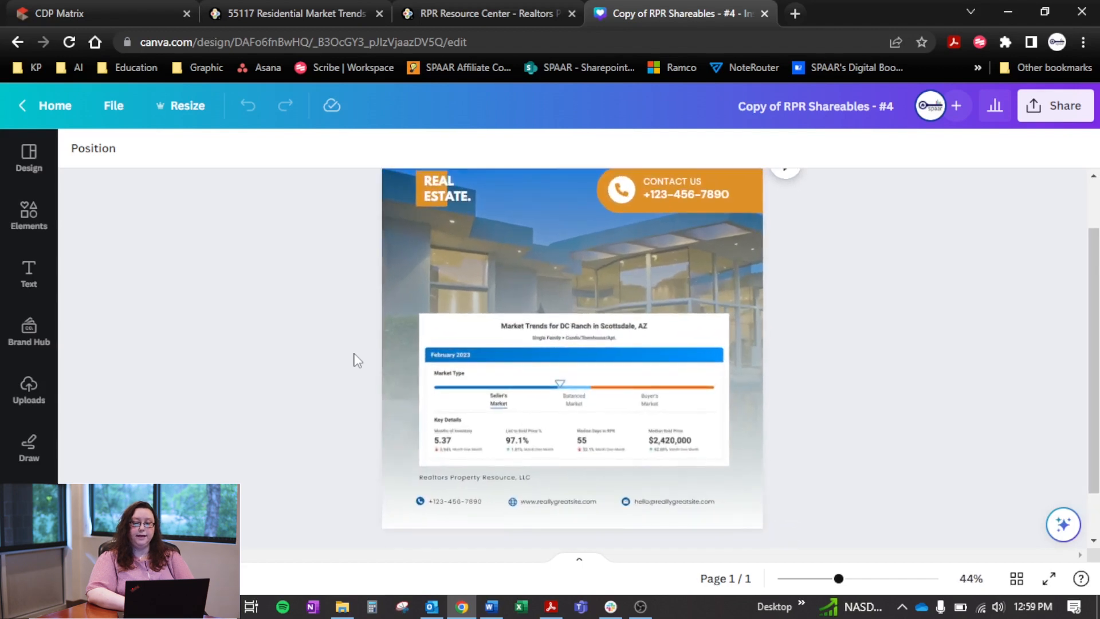
scroll(353, 360, "down", 3)
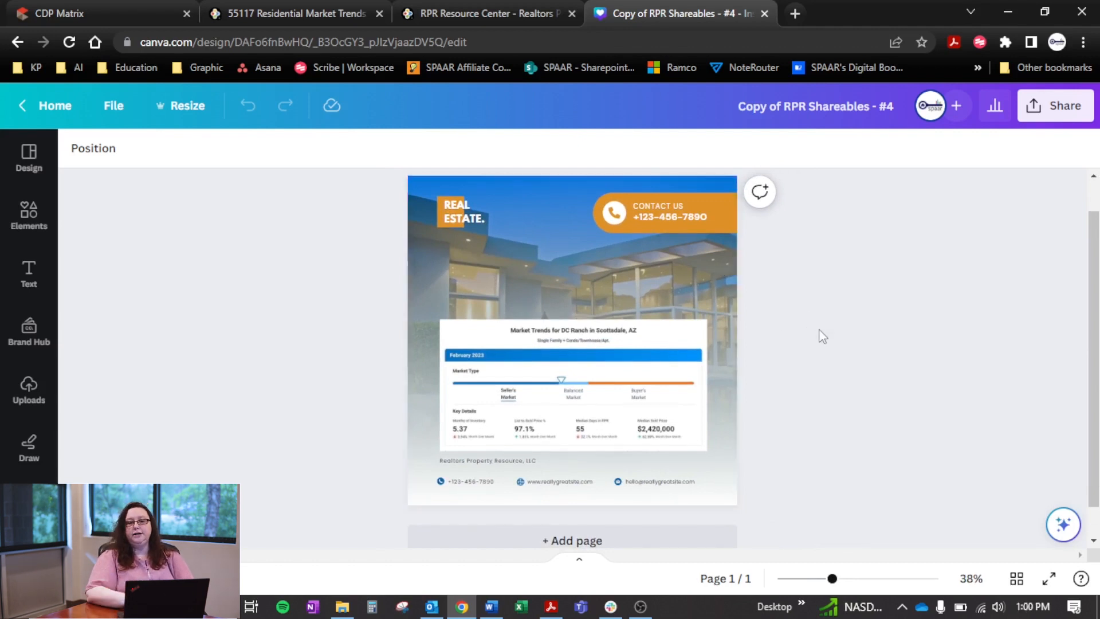
Detach the house photo from the design's background and delete it
left_click(520, 282)
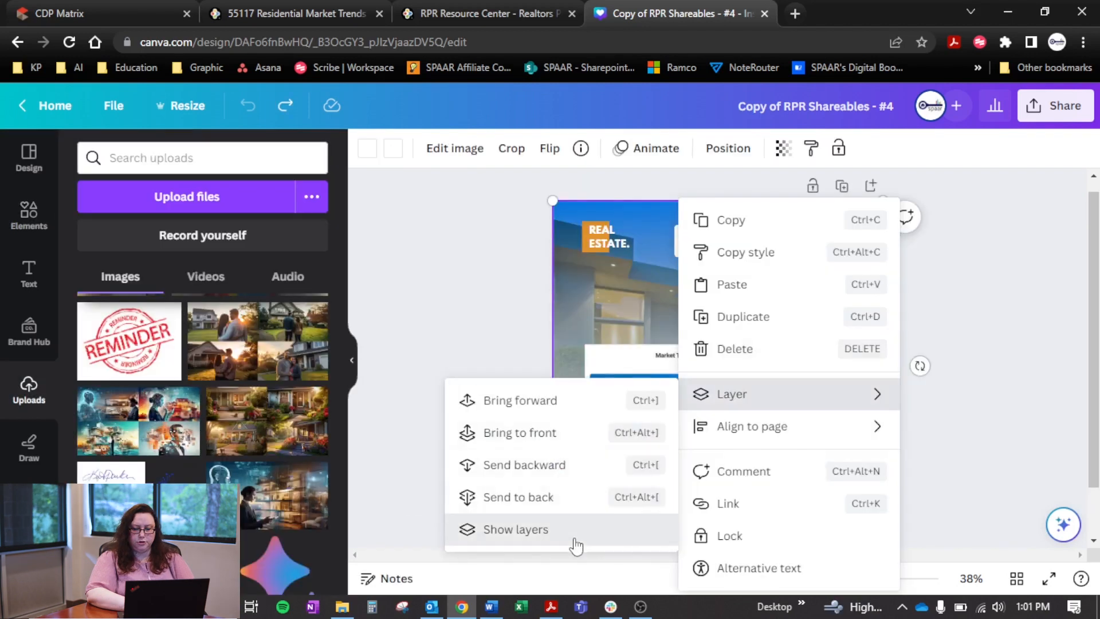
left_click(530, 537)
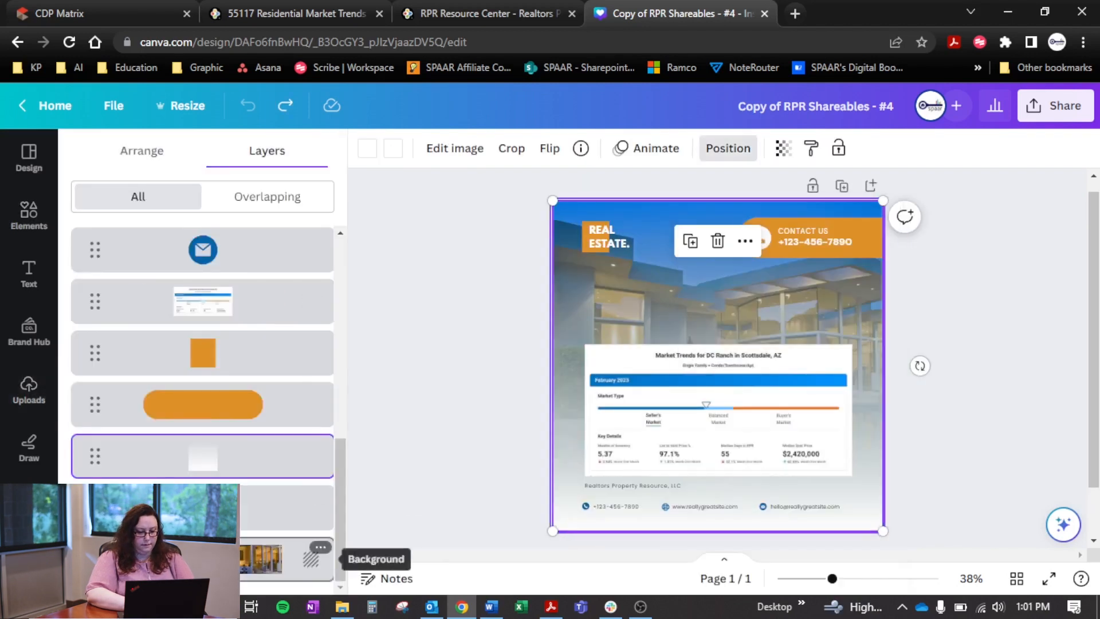
left_click(283, 569)
left_click(320, 547)
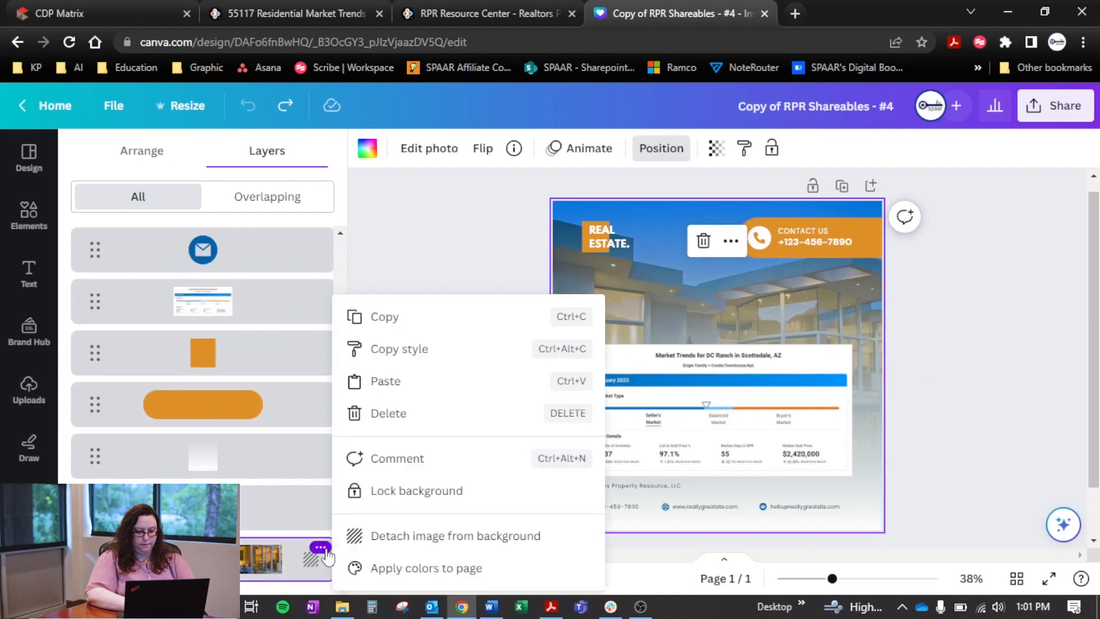
left_click(439, 538)
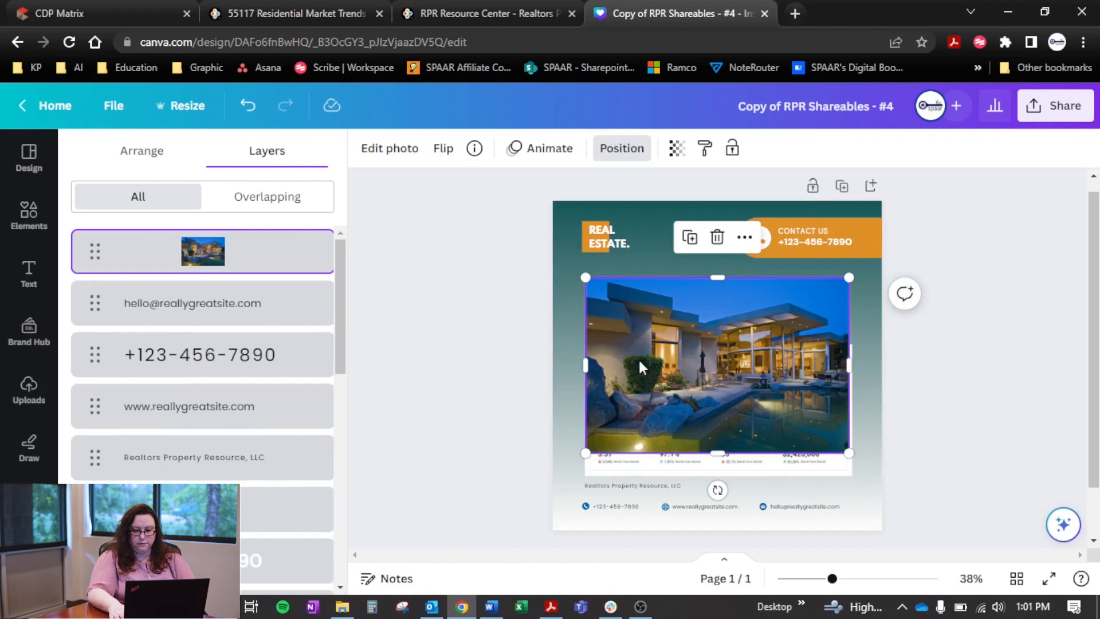
key("Delete")
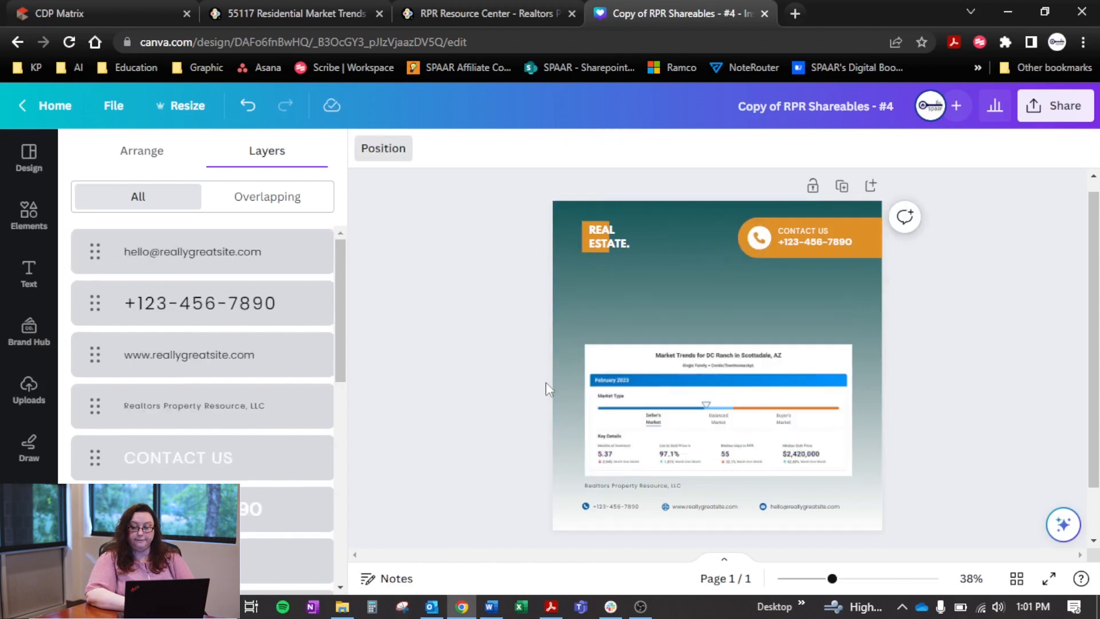
Replace the placeholder number under CONTACT US in the orange banner with the office phone number
left_click(620, 301)
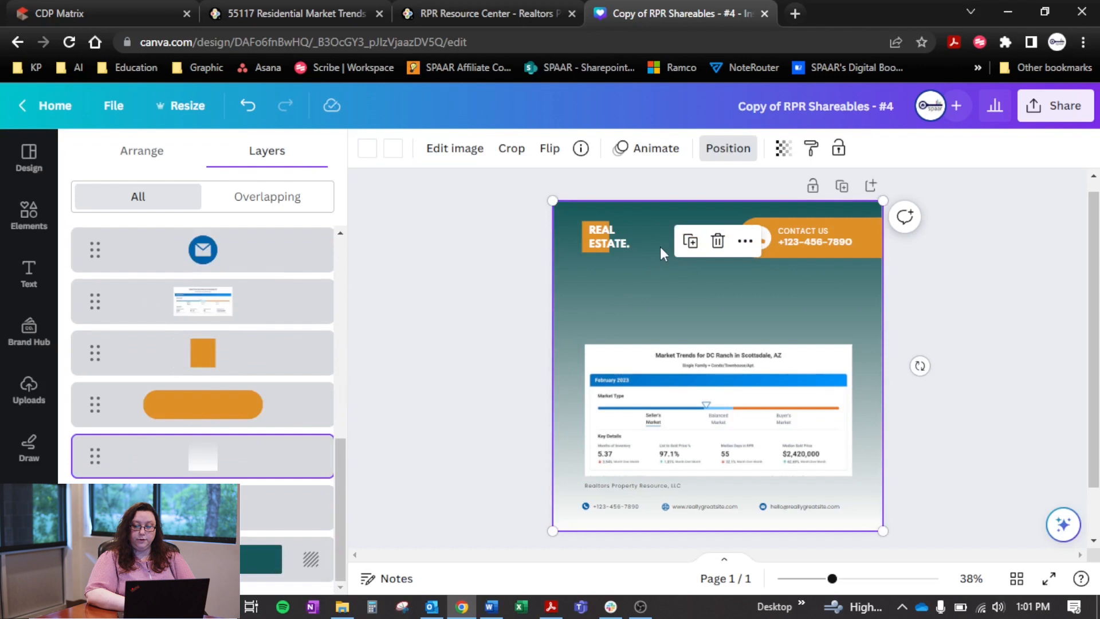
left_click(850, 238)
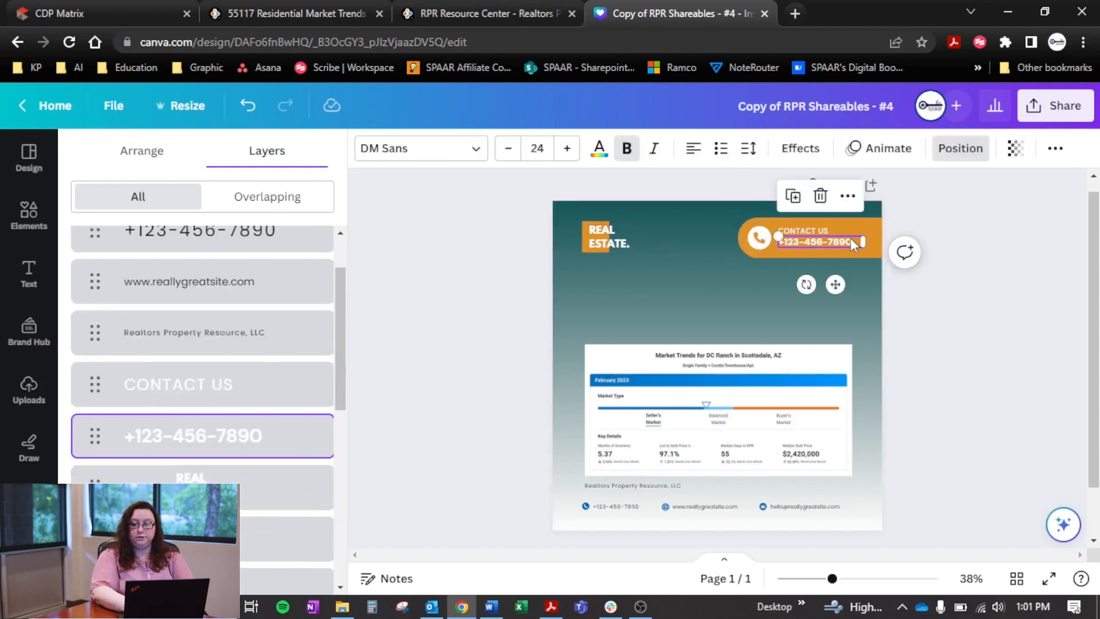
double_click(850, 238)
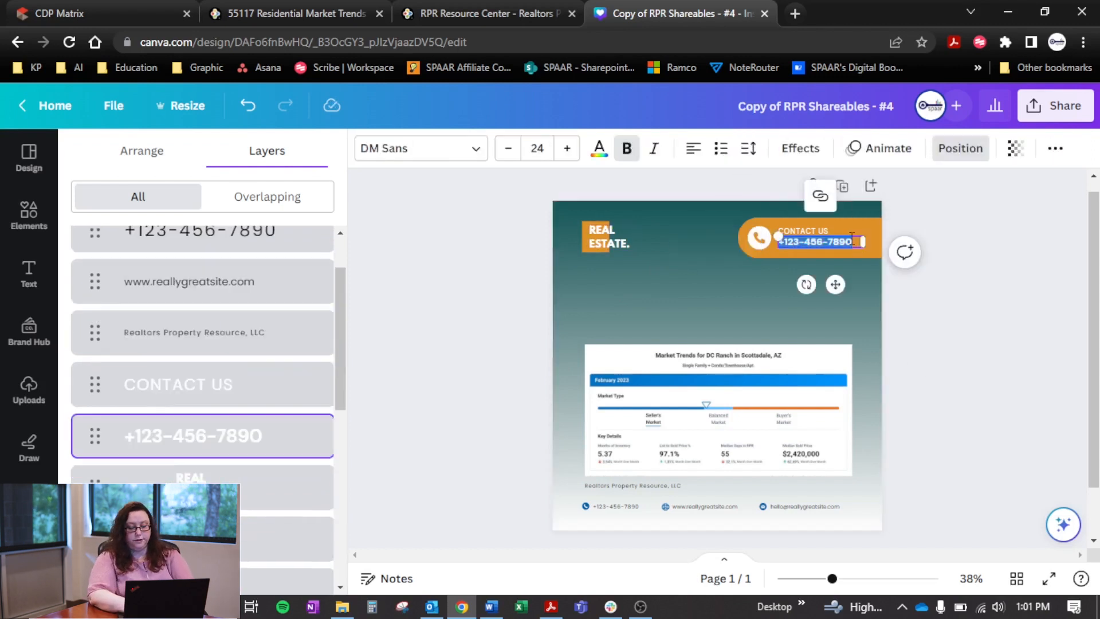
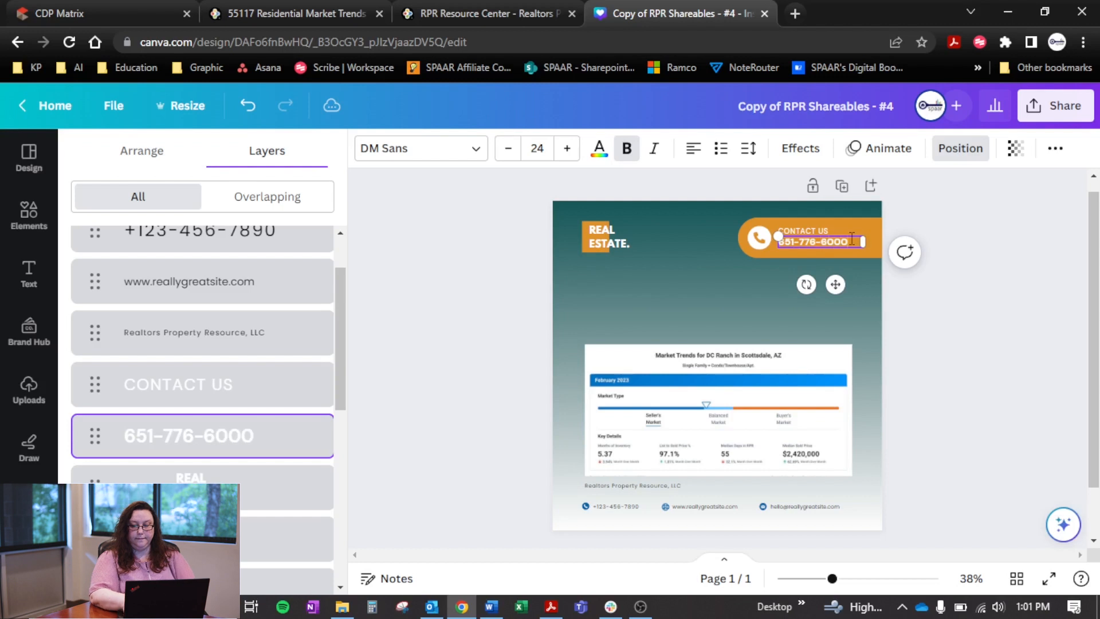
key("Escape")
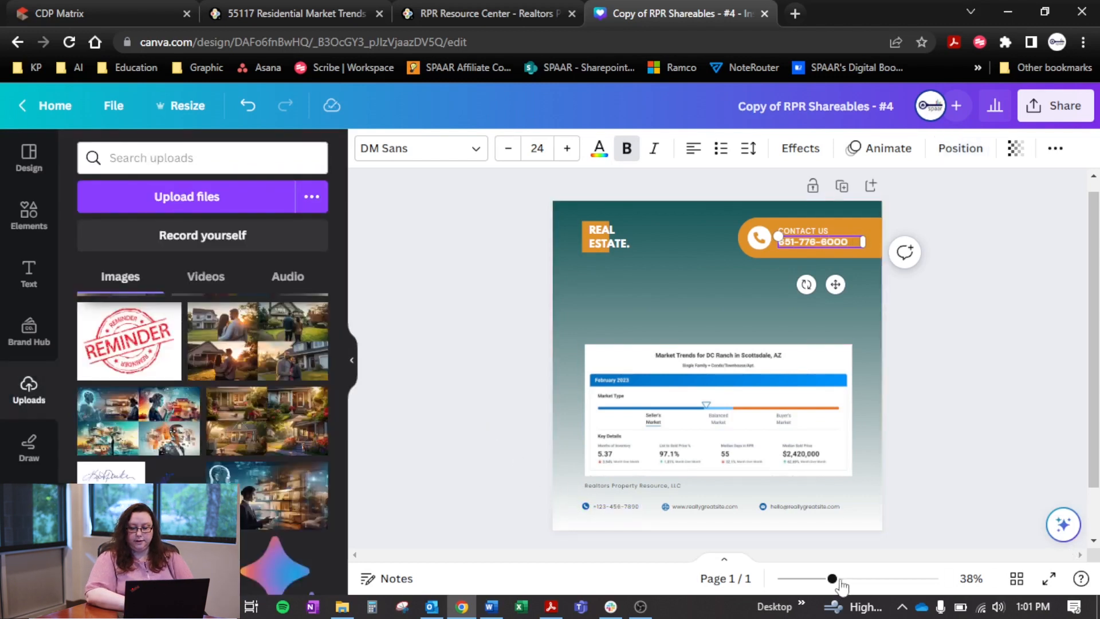
Select the DC Ranch market trends chart in the design and upload the Market Trends JPG from the Downloads folder
left_click_drag(839, 581, 861, 580)
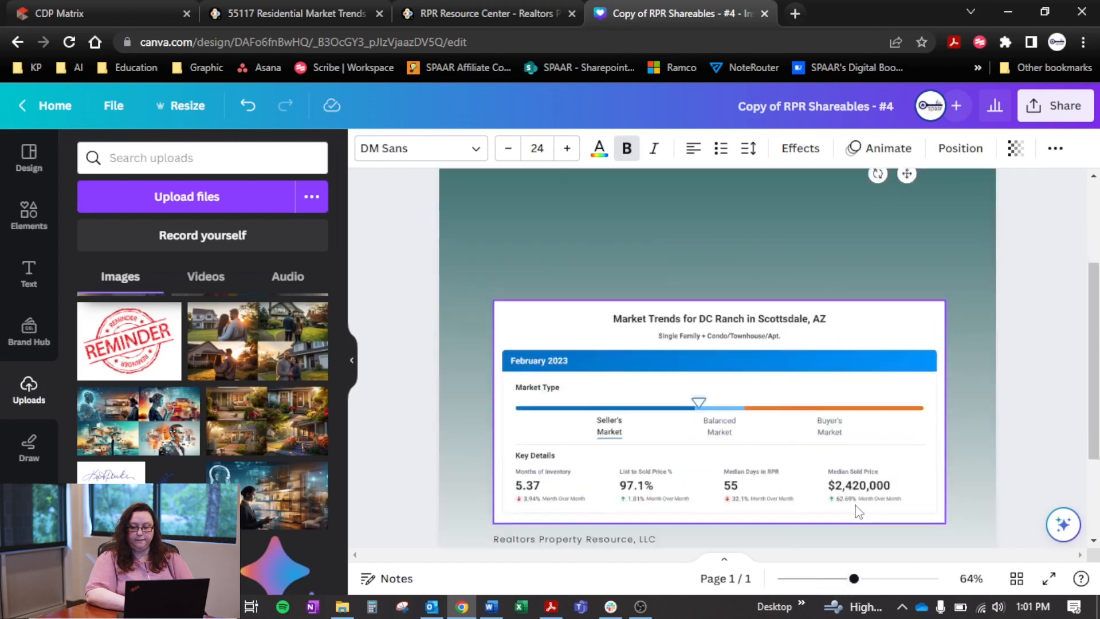
scroll(858, 512, "down", 3)
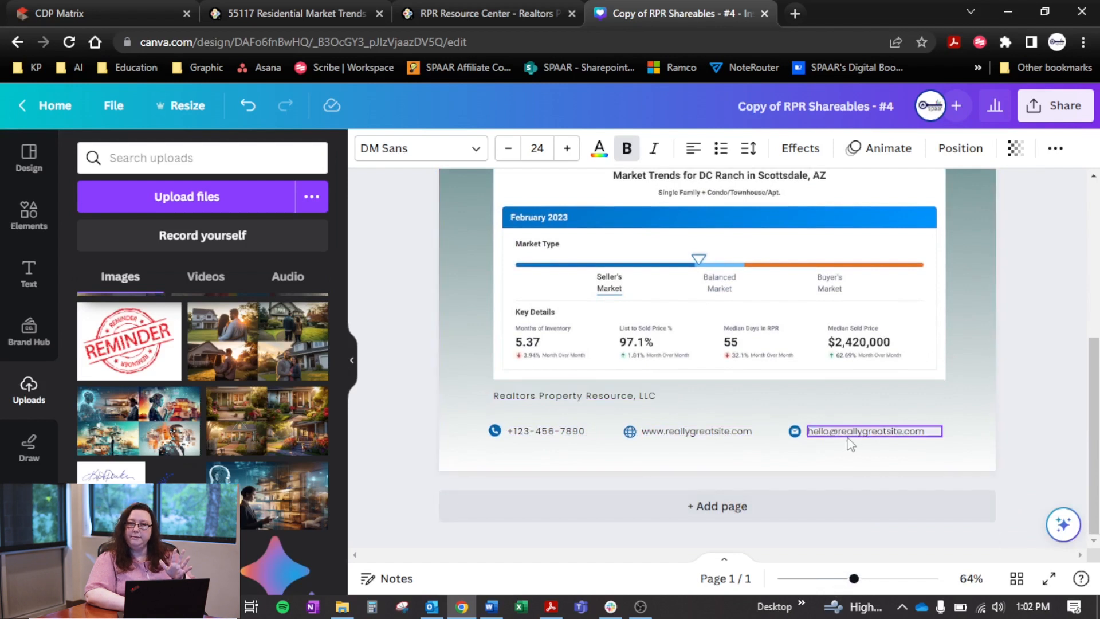
scroll(851, 445, "up", 2)
left_click(792, 349)
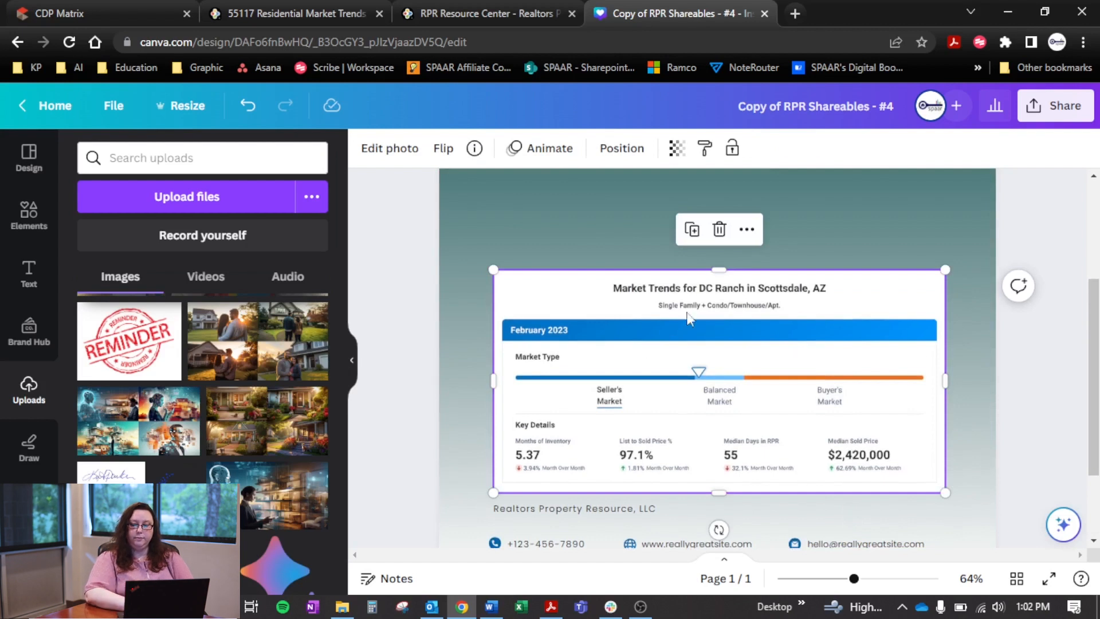
left_click(178, 194)
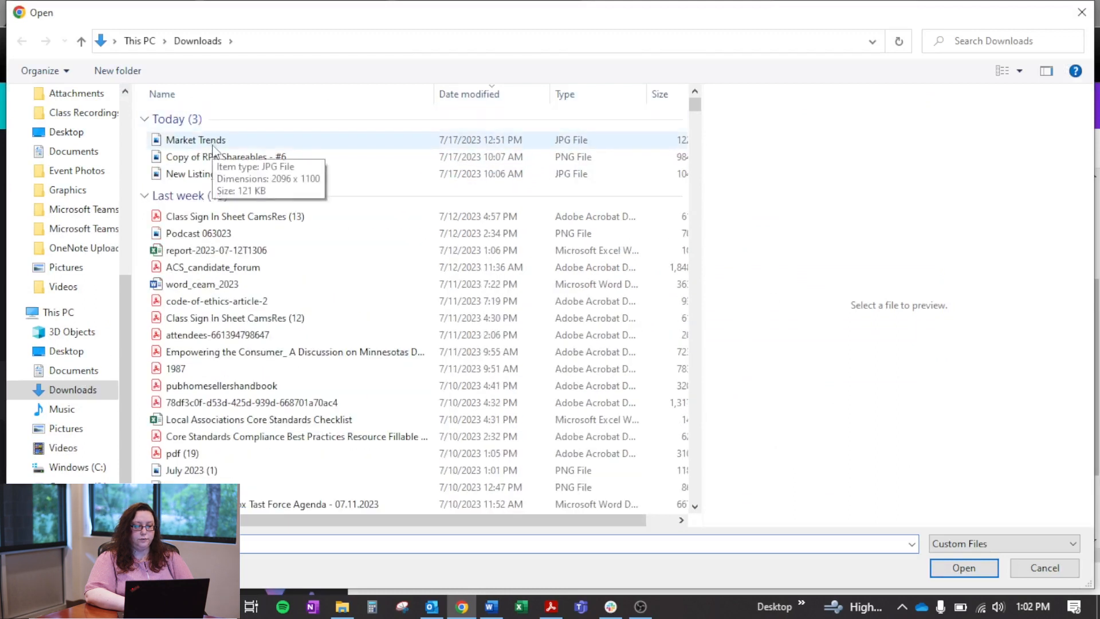
left_click(212, 148)
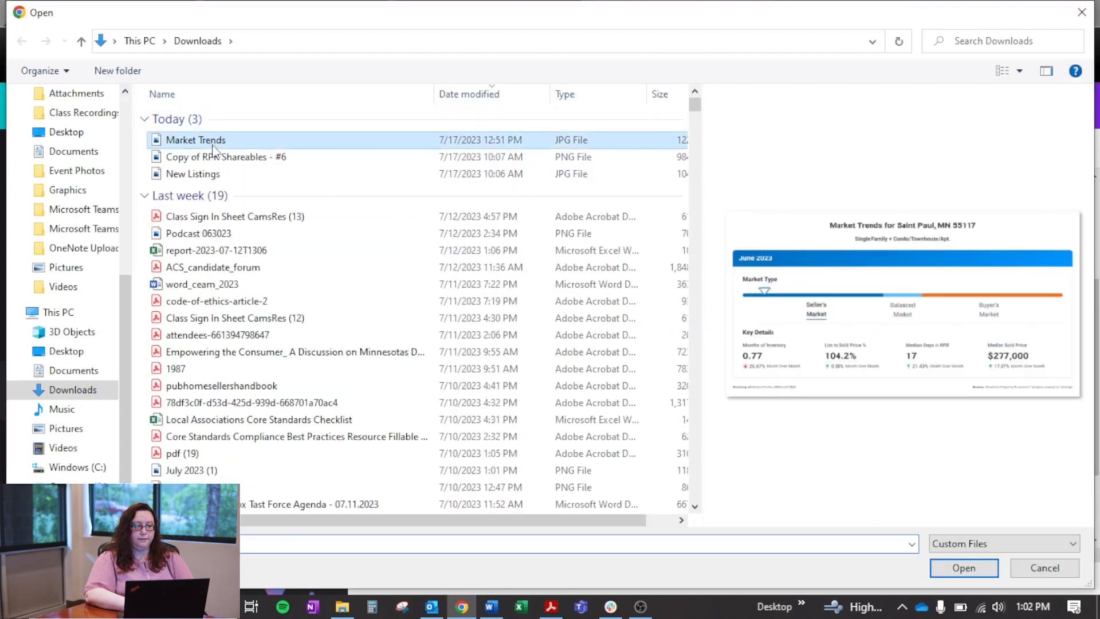
left_click(964, 567)
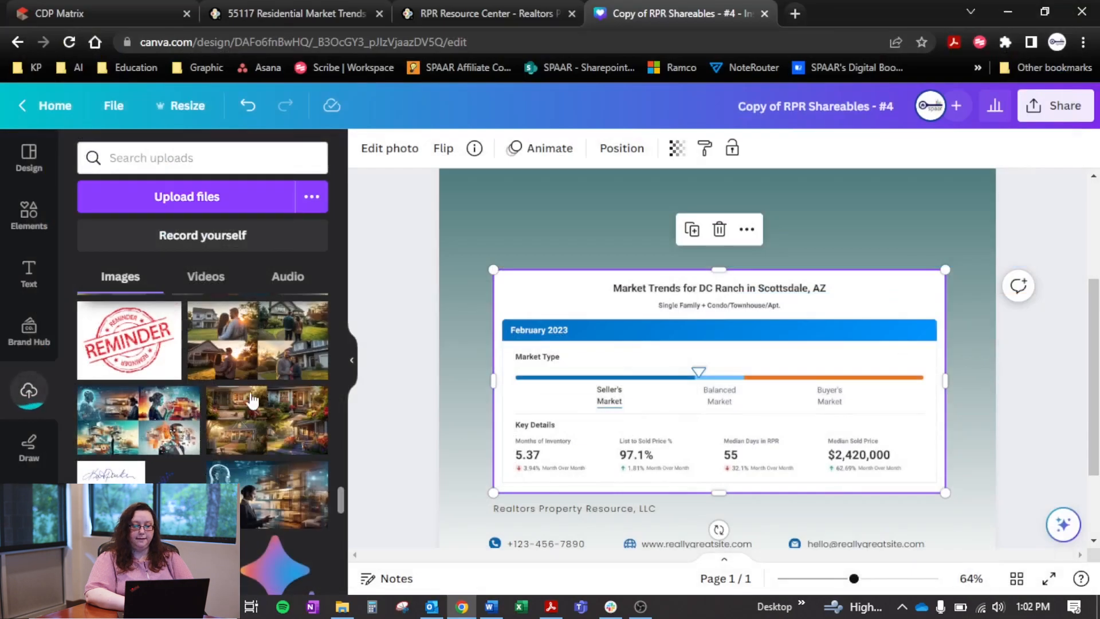
Replace the DC Ranch sample chart in the design with the uploaded Saint Paul, MN 55117 Market Trends image
left_click_drag(339, 504, 344, 269)
left_click_drag(135, 338, 562, 376)
left_click(410, 352)
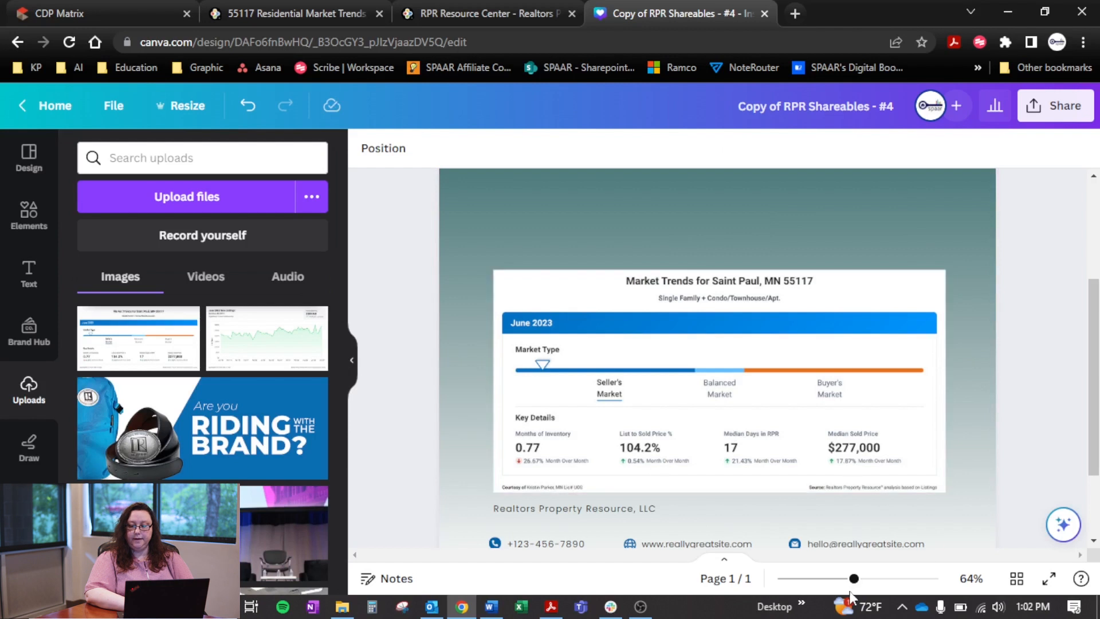
Download the finished design as a JPG file
left_click_drag(853, 579, 828, 578)
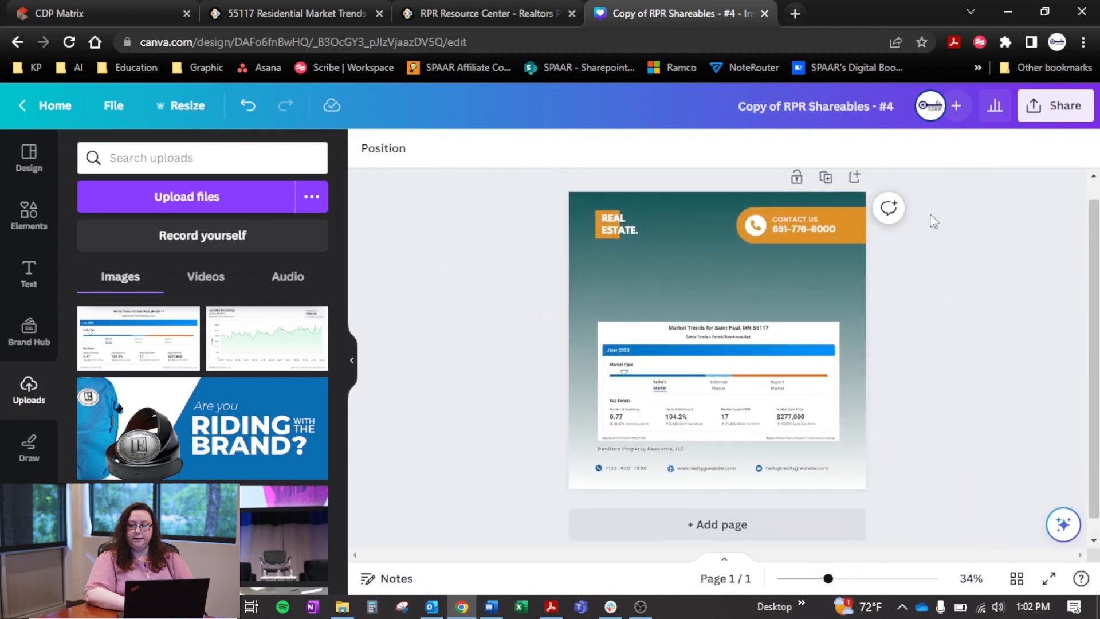
left_click(1036, 106)
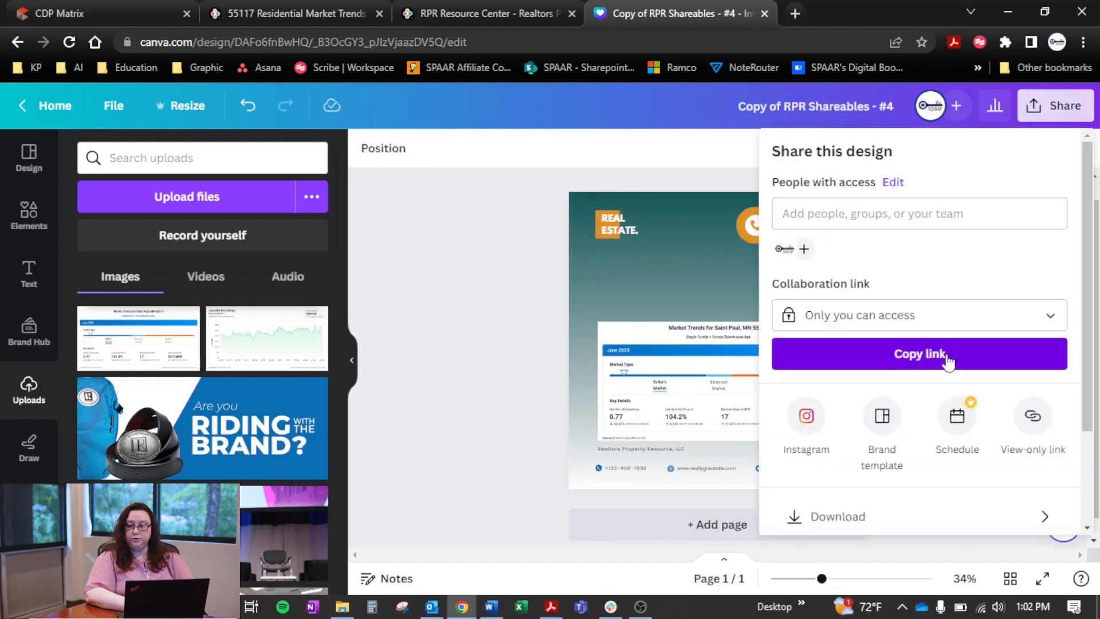
left_click(896, 521)
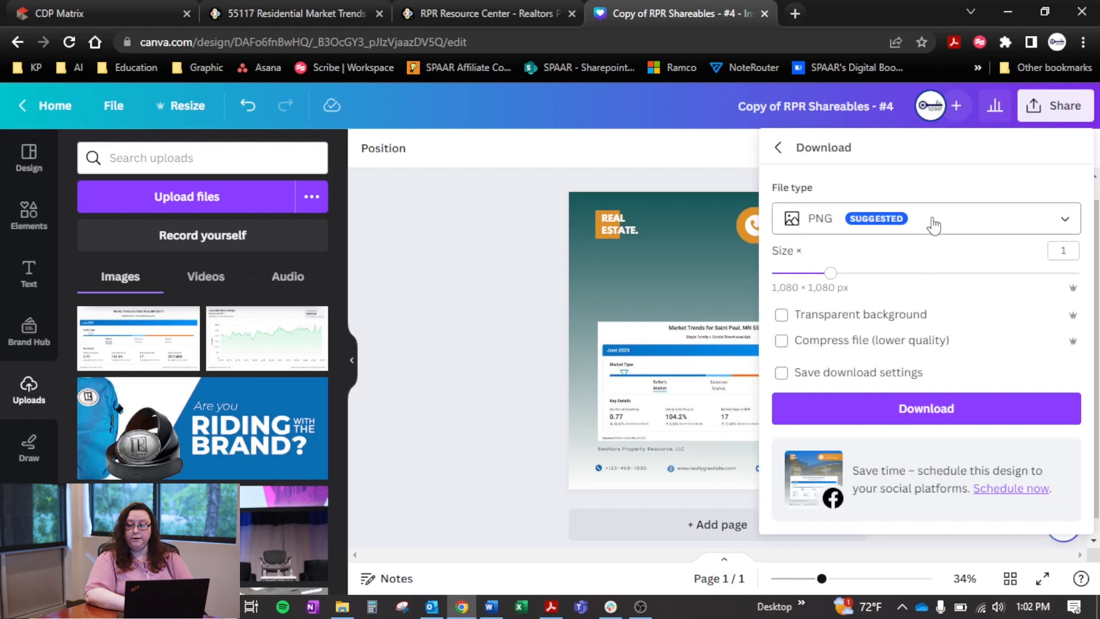
left_click(891, 227)
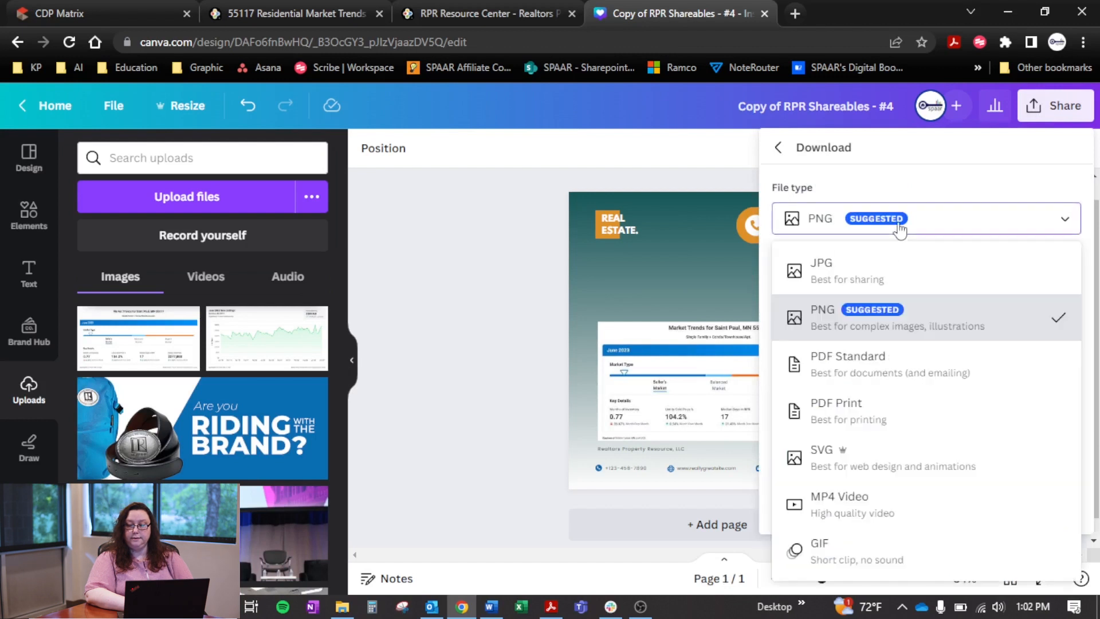
left_click(924, 287)
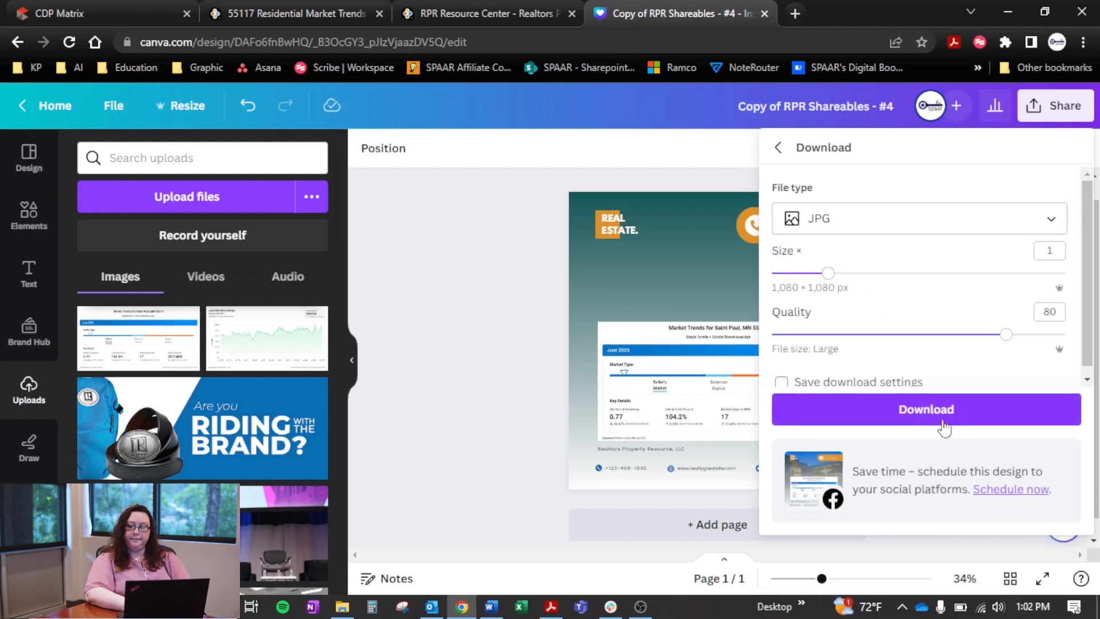
left_click(962, 413)
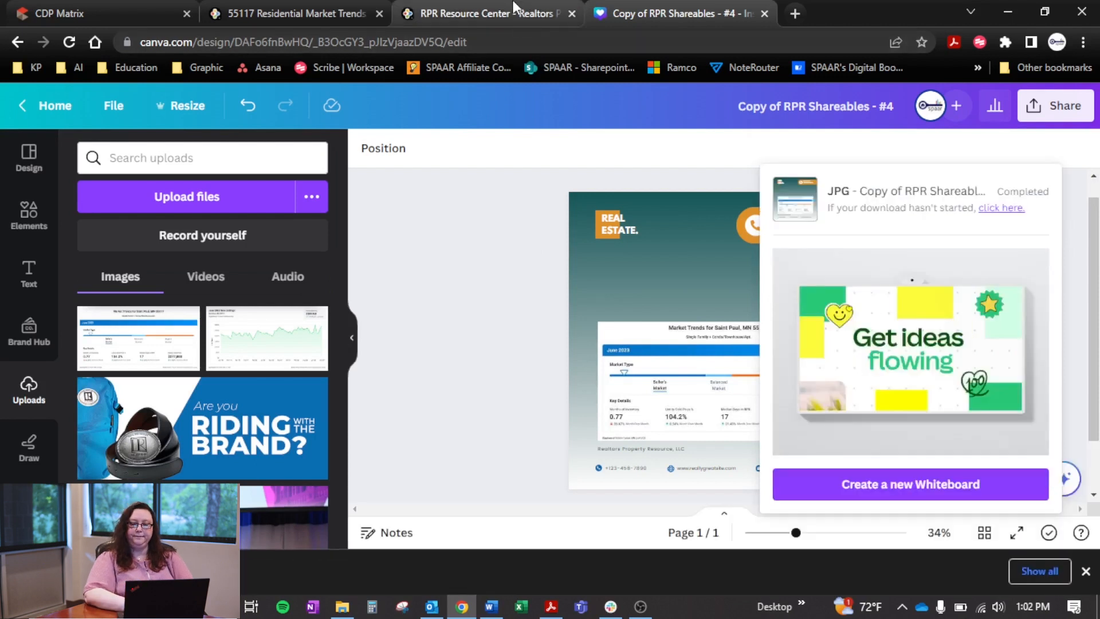
Open Facebook in a new browser tab and go to the SPAAR Members group
left_click(795, 13)
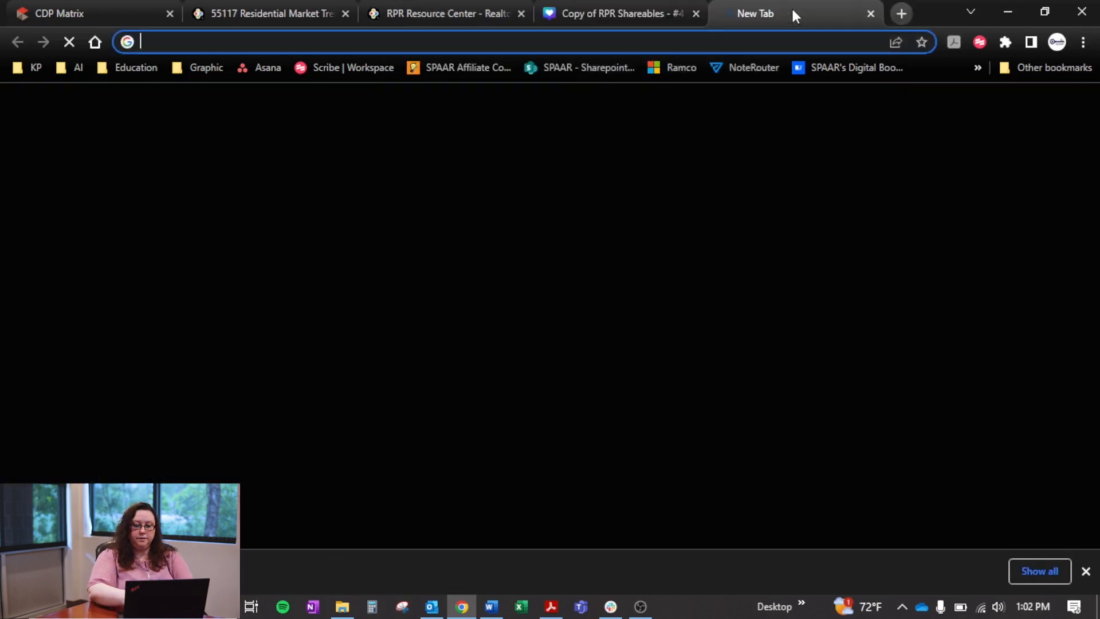
type("fa")
key("Return")
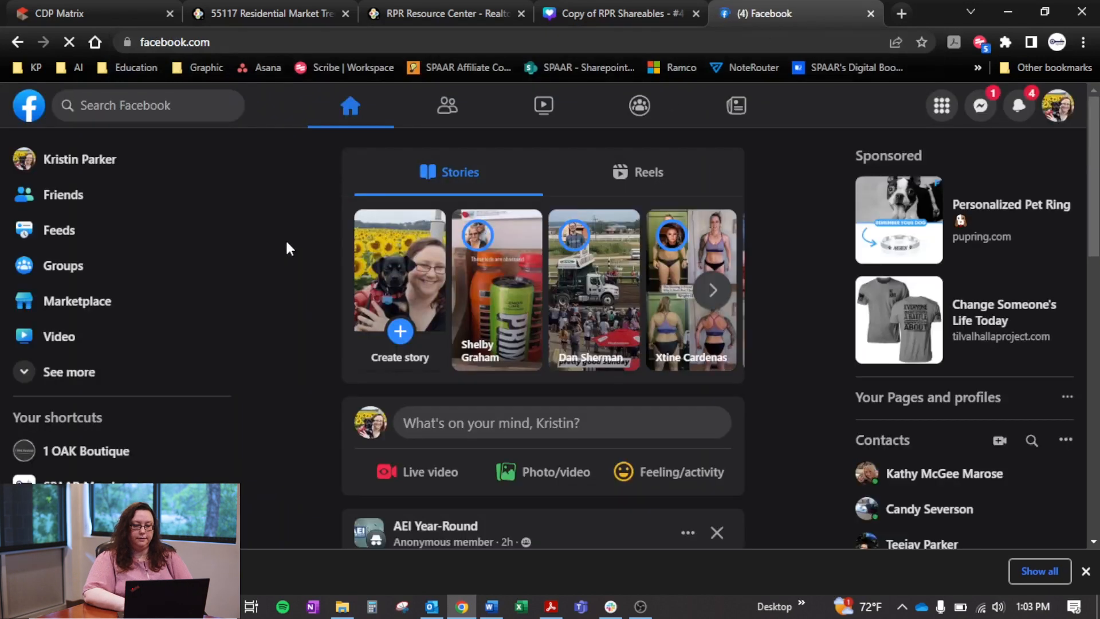
left_click(81, 484)
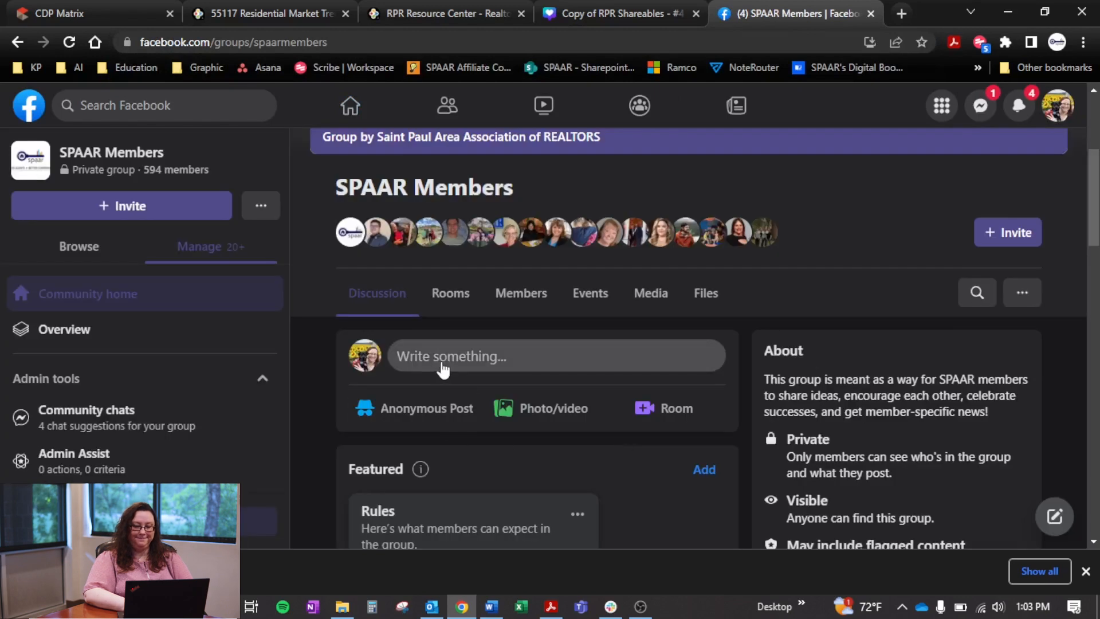
Start a new post in the SPAAR Members group, paste the copied Saint Paul, MN 55117 market trends text, and read it through
left_click(438, 361)
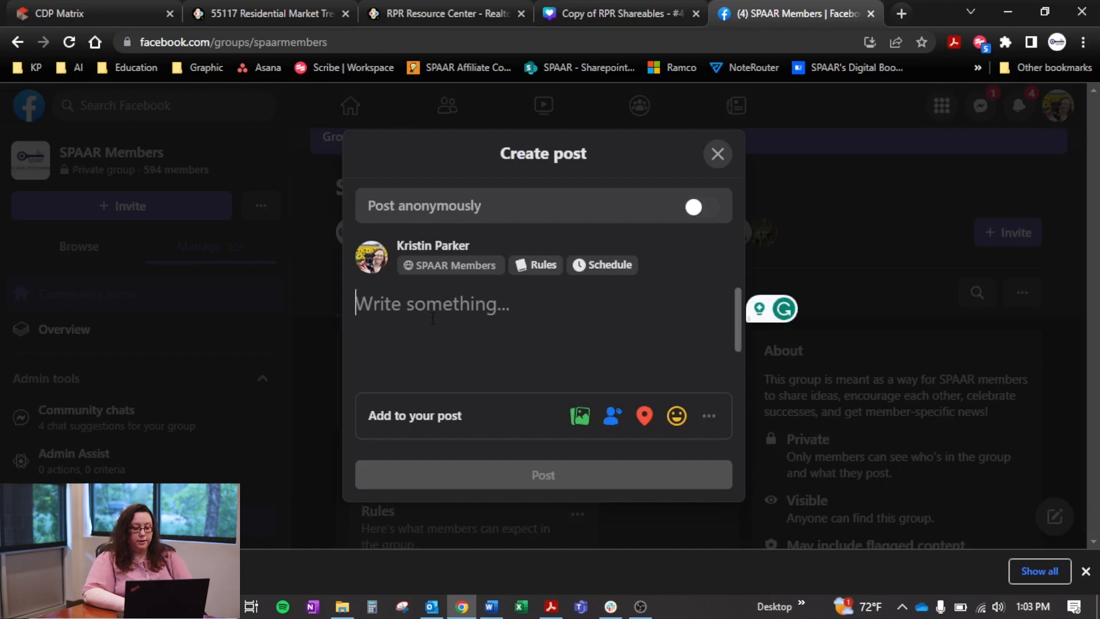
type("💵 Median Sold Price: The median sold price in our area is currently $277,000. This reflects the value and desirability of homes in Saint Paul, MN 55117. Whether you're buying or selling, it's crucial to stay informed about these trends to make informed decisions. 📈 📉")
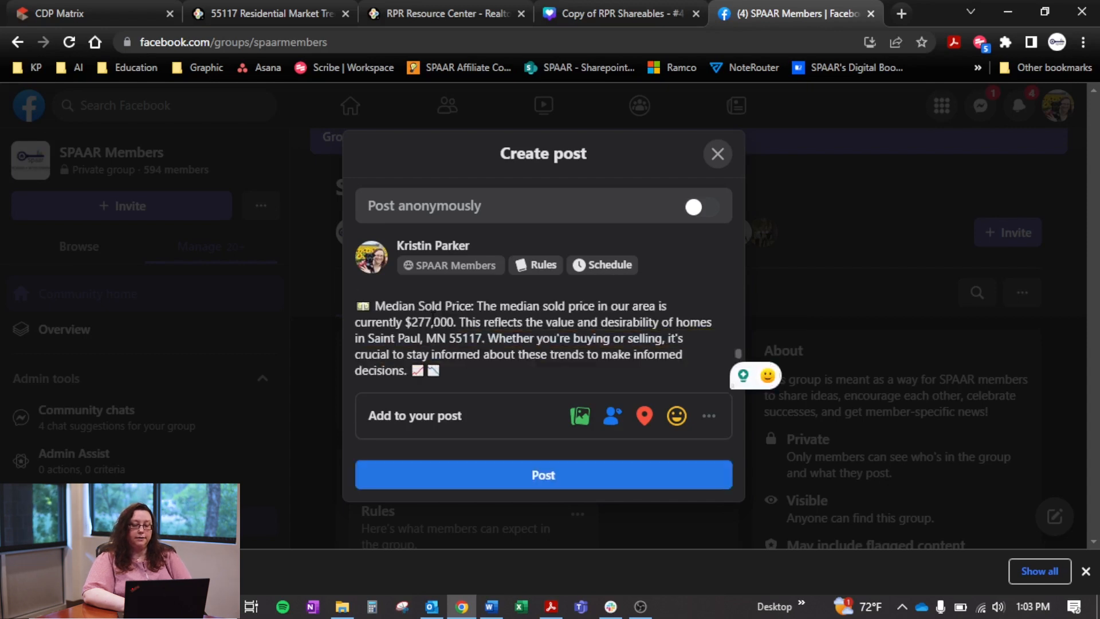
scroll(686, 354, "up", 8)
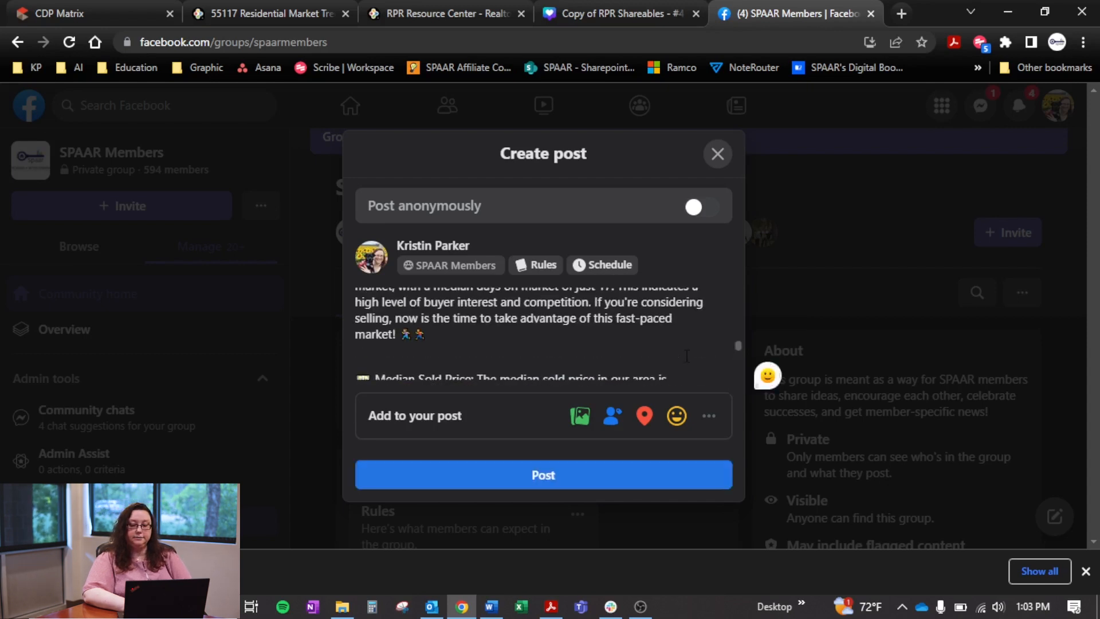
scroll(686, 358, "up", 3)
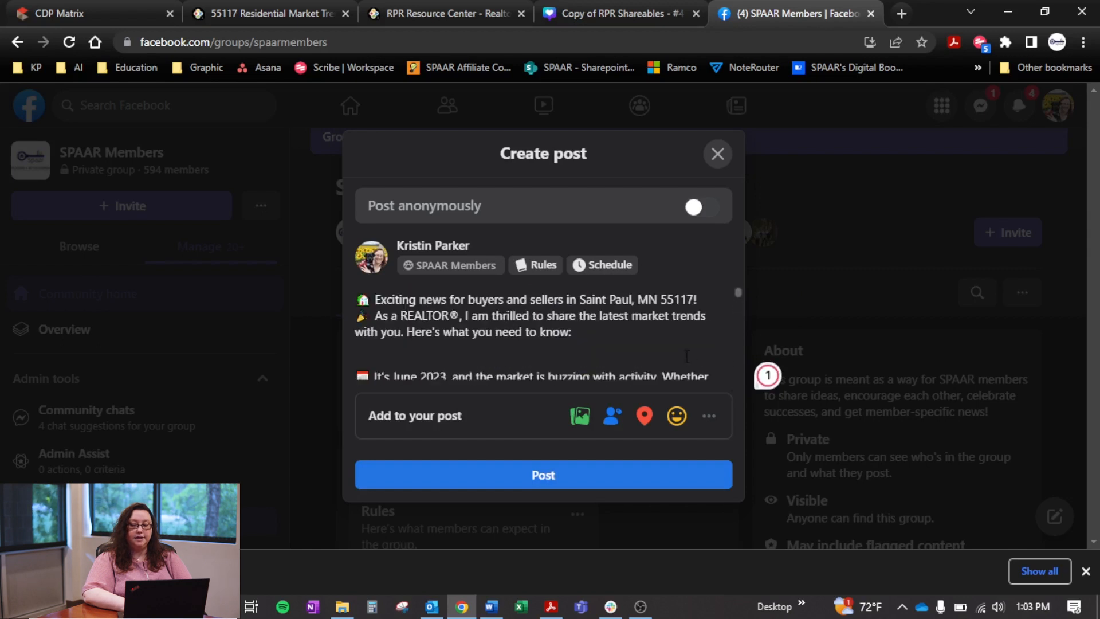
scroll(687, 355, "down", 10)
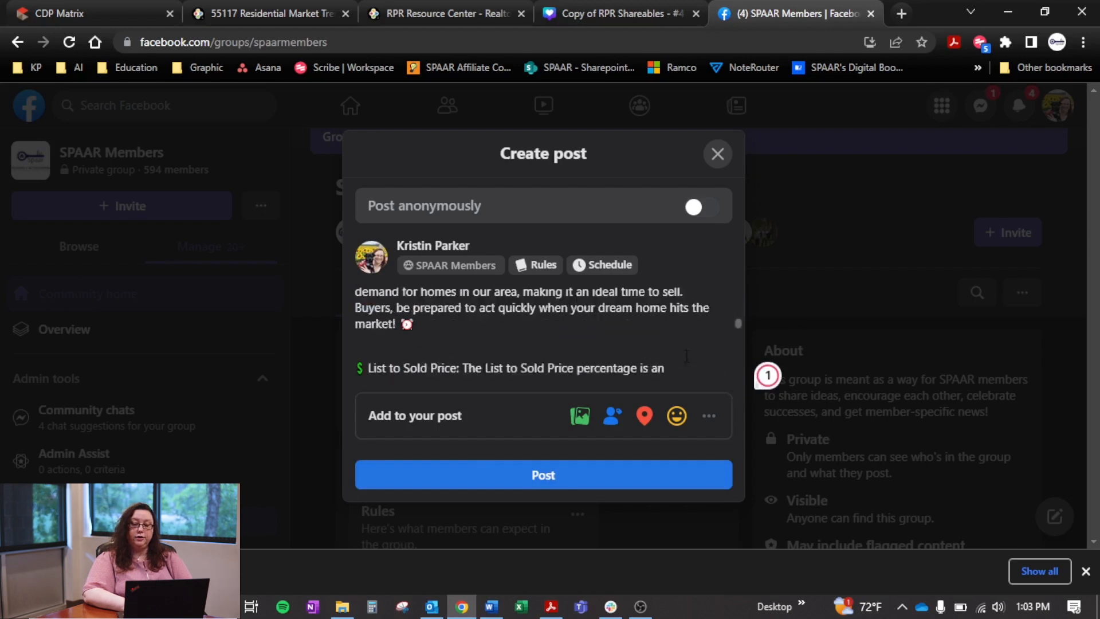
scroll(686, 355, "down", 2)
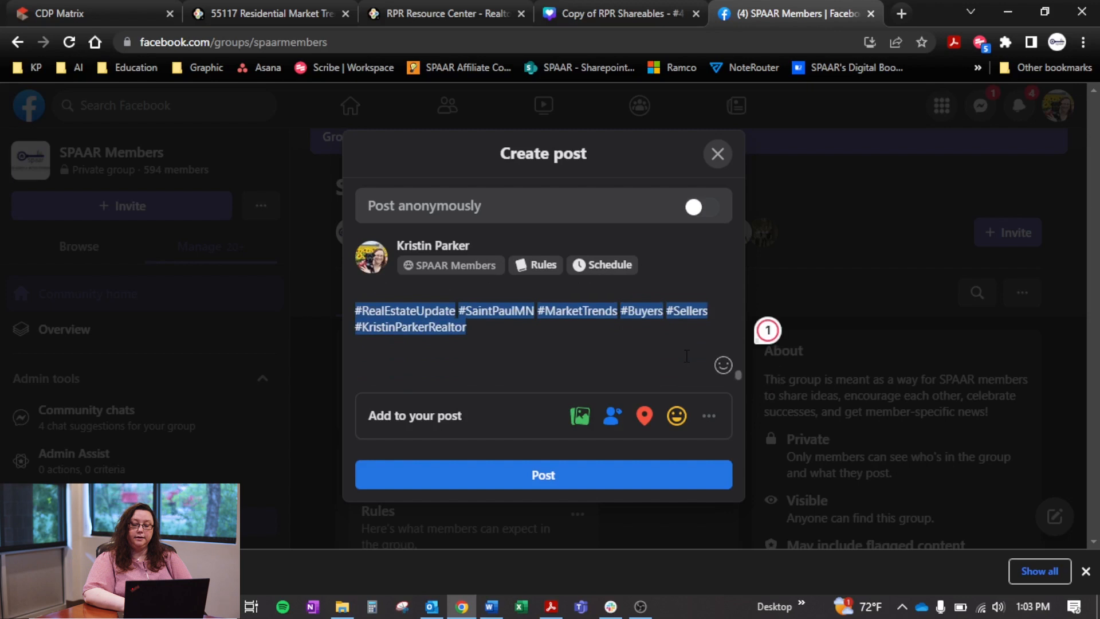
scroll(685, 355, "up", 4)
scroll(686, 355, "up", 2)
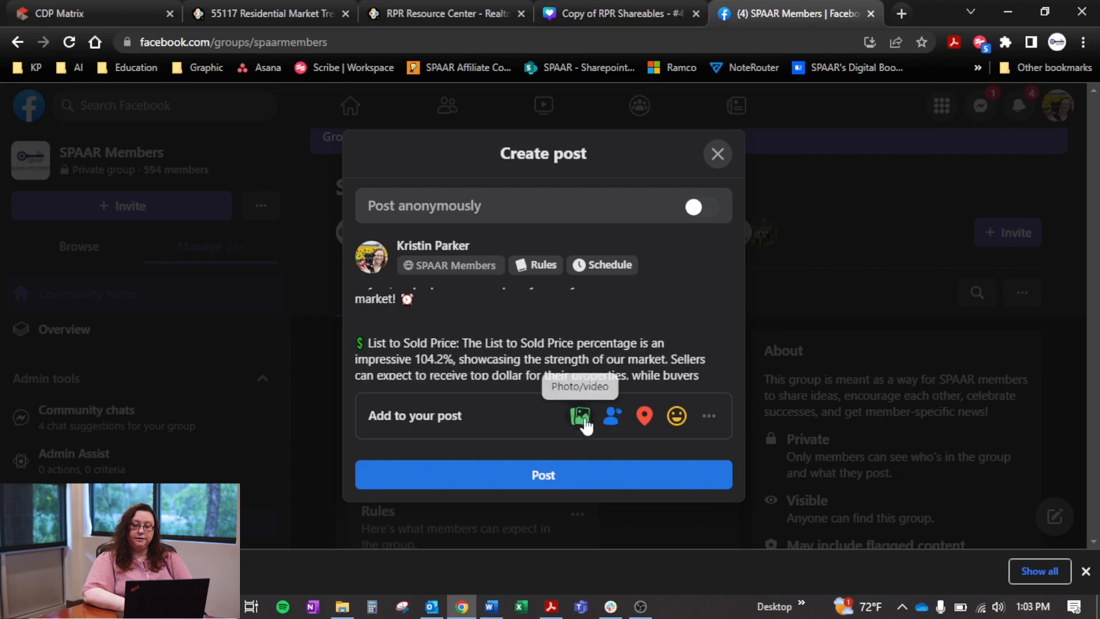
Attach the downloaded Copy of RPR Shareables - #4 JPG to the post and publish it to the group
left_click(580, 416)
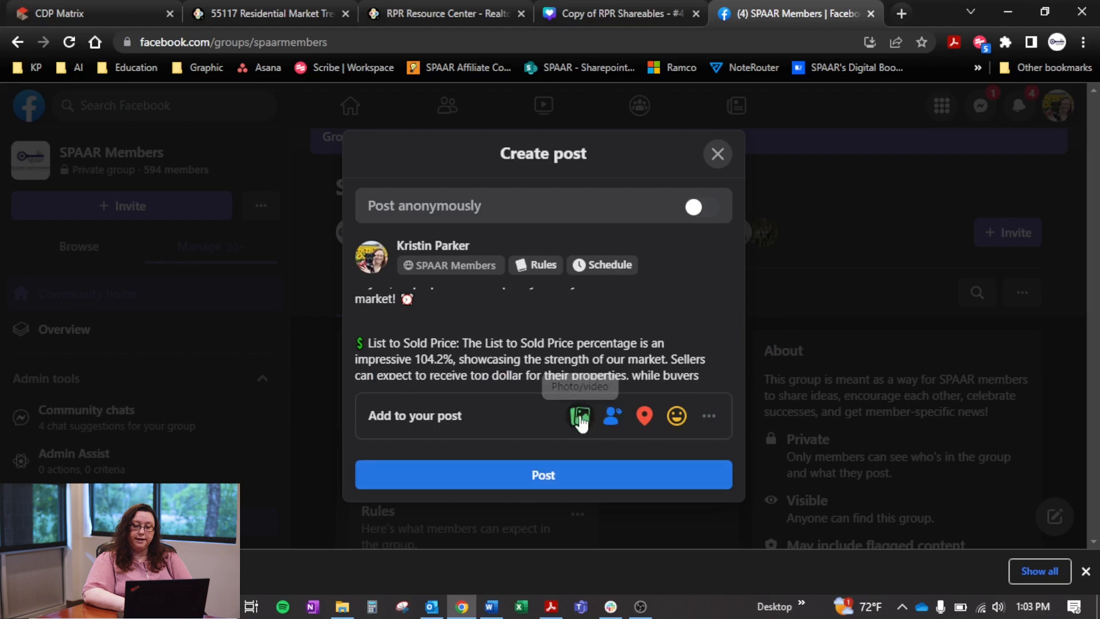
left_click(580, 417)
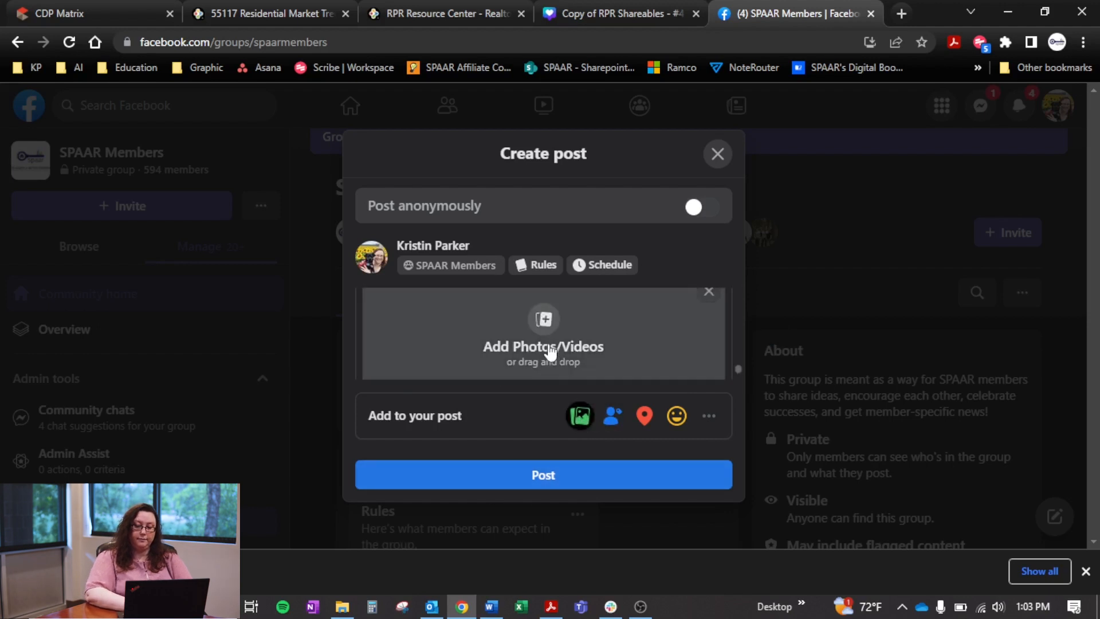
left_click(539, 320)
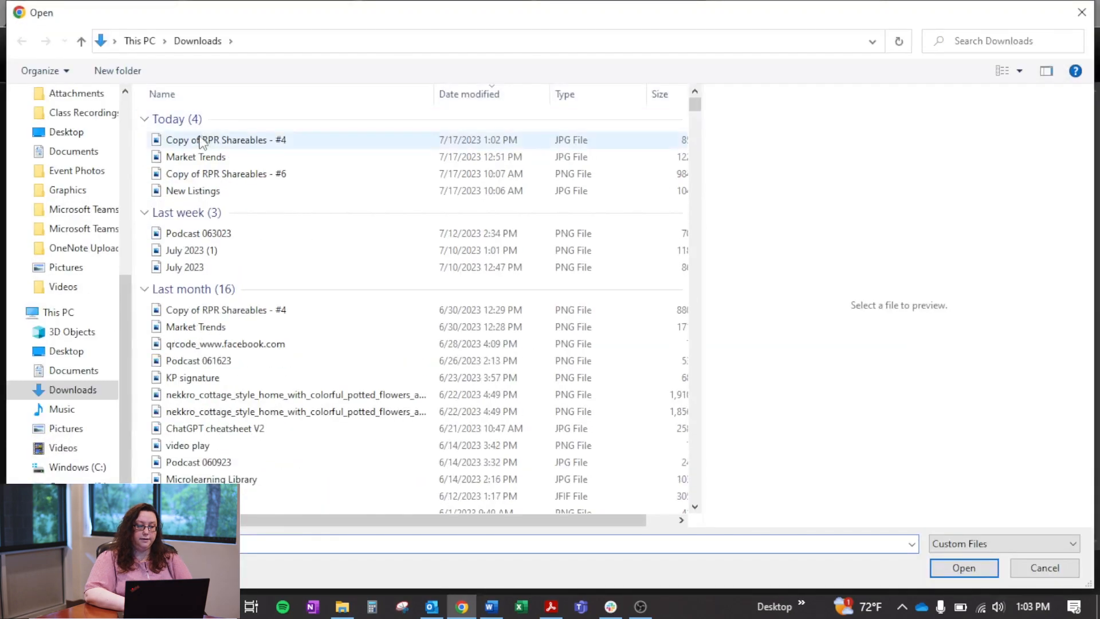
left_click(202, 140)
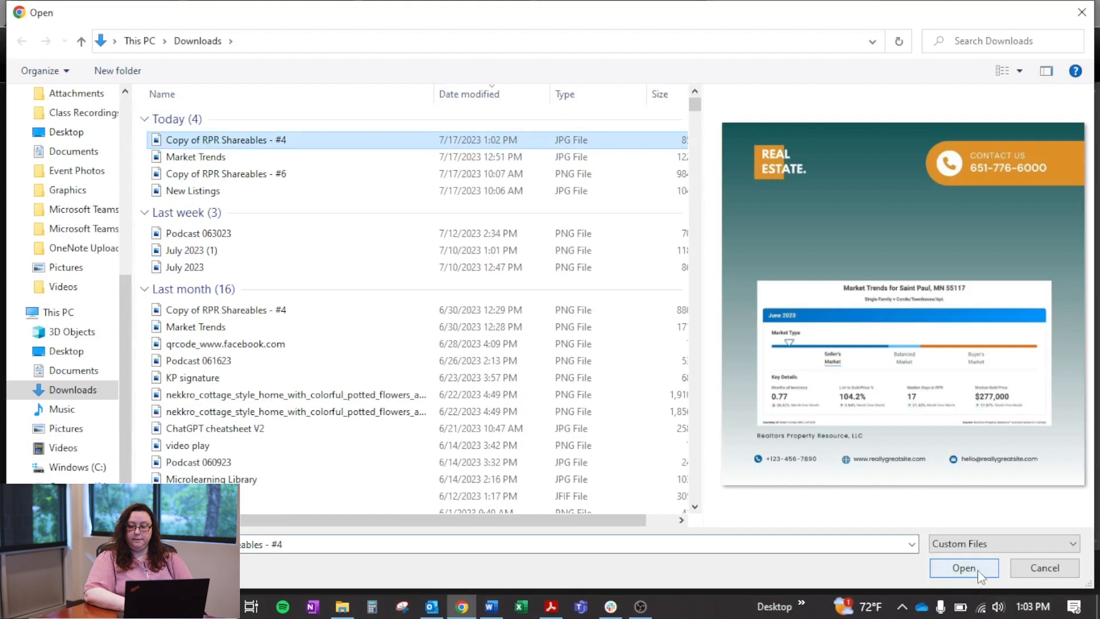
left_click(966, 568)
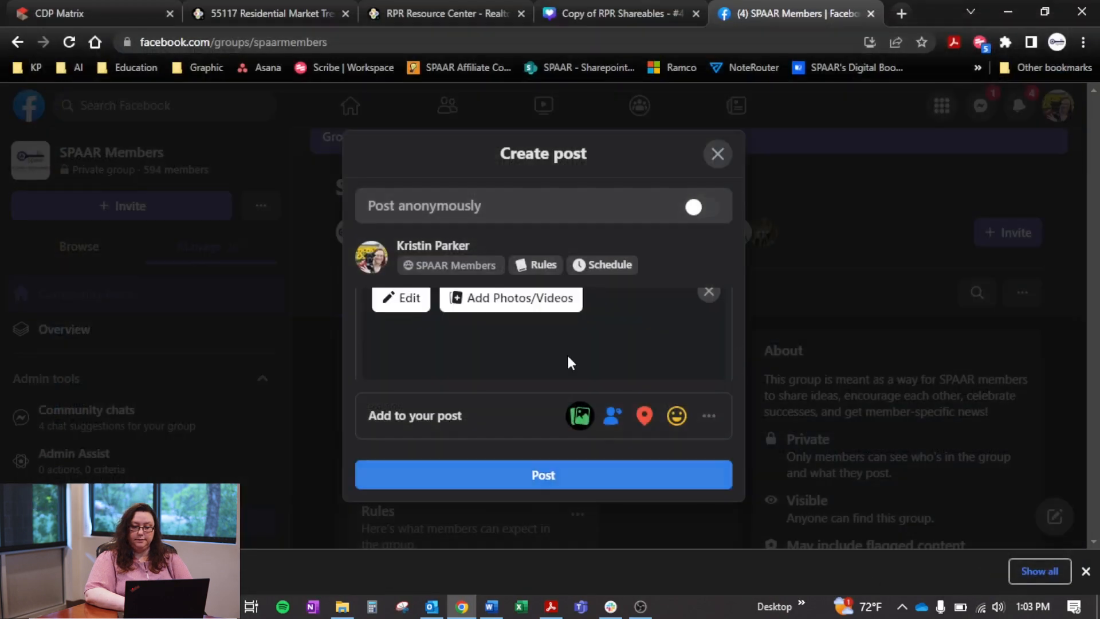
scroll(569, 350, "up", 5)
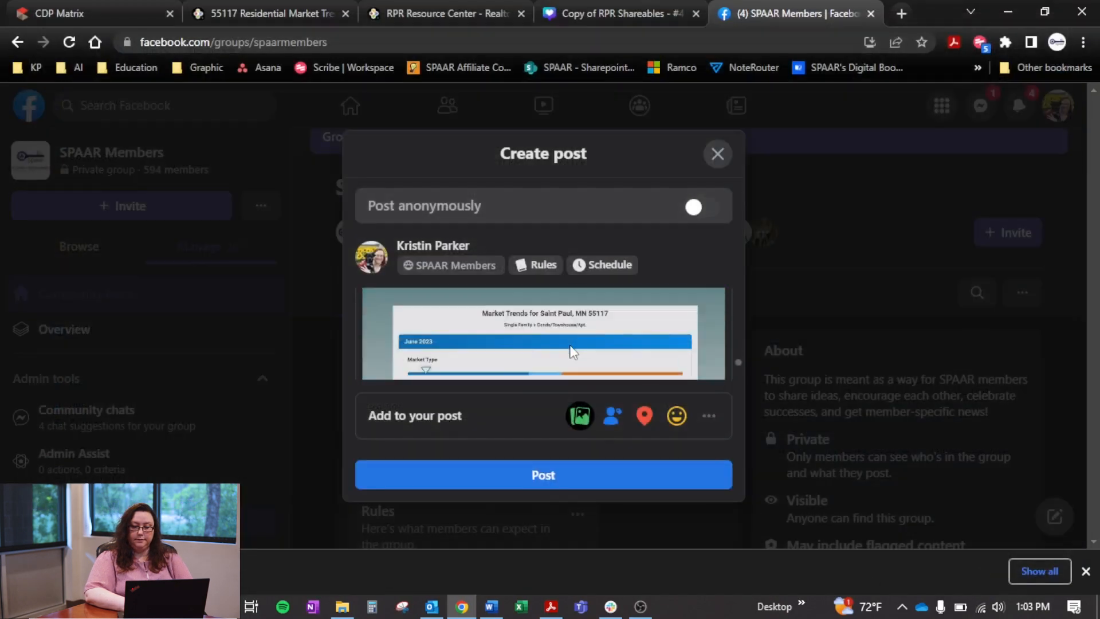
left_click(570, 478)
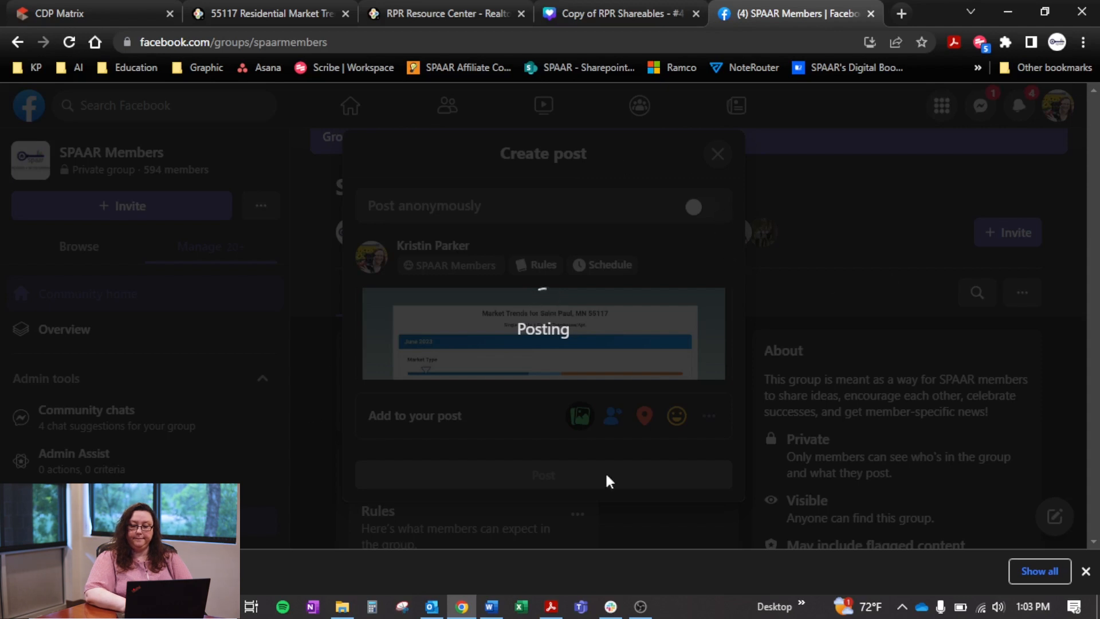
left_click(1085, 571)
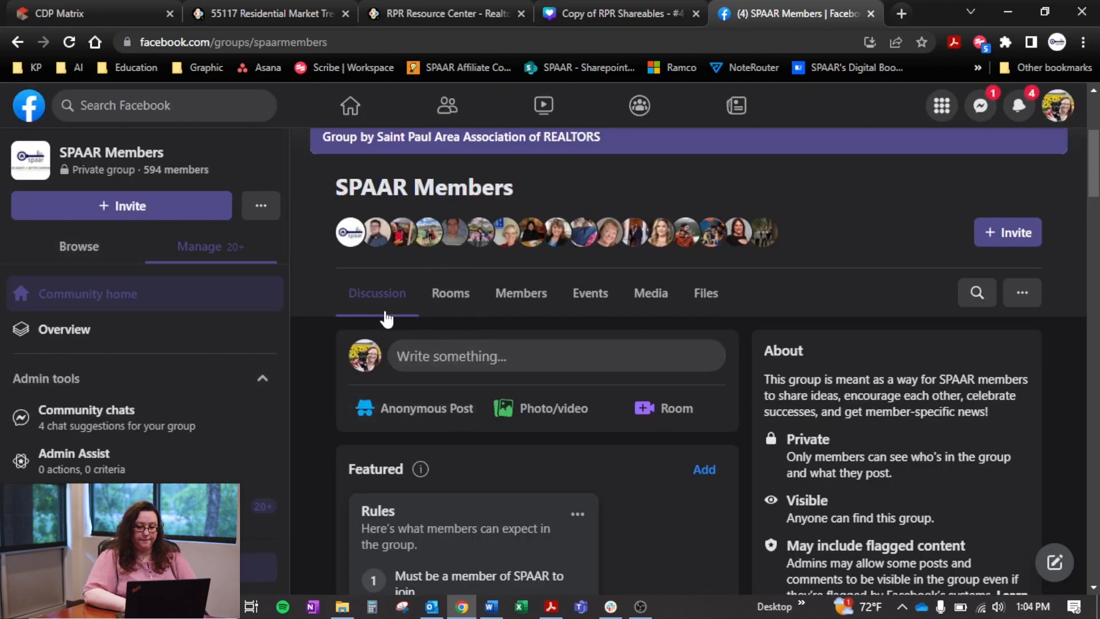
Look for the published post in the group feed and sort the posts by Newest activity
scroll(328, 481, "down", 10)
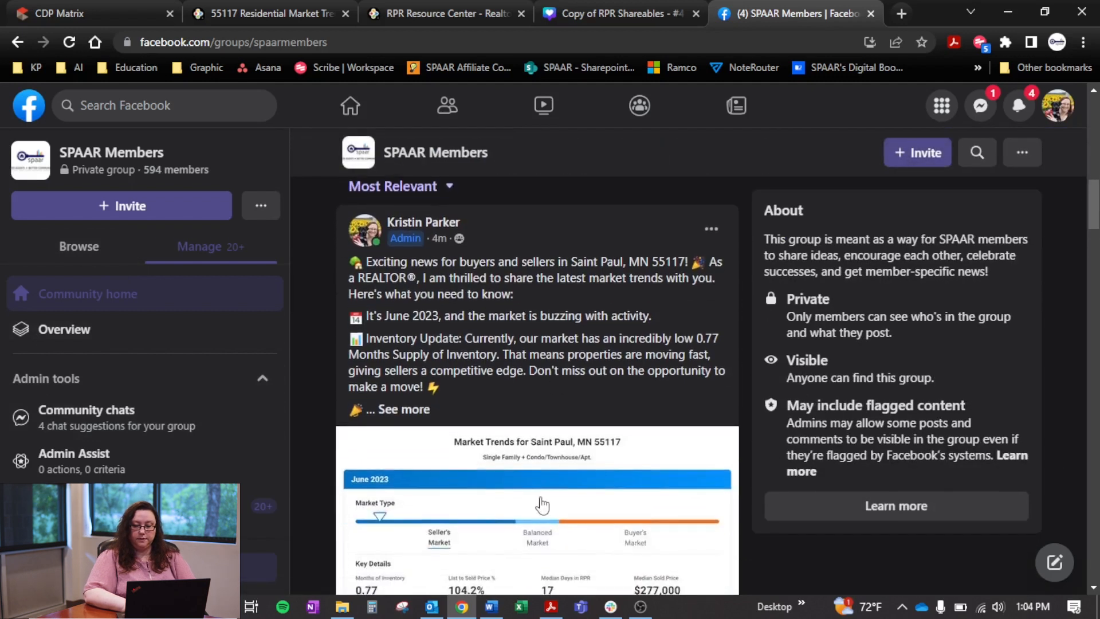
scroll(541, 504, "down", 3)
scroll(542, 505, "down", 1)
scroll(541, 505, "up", 1)
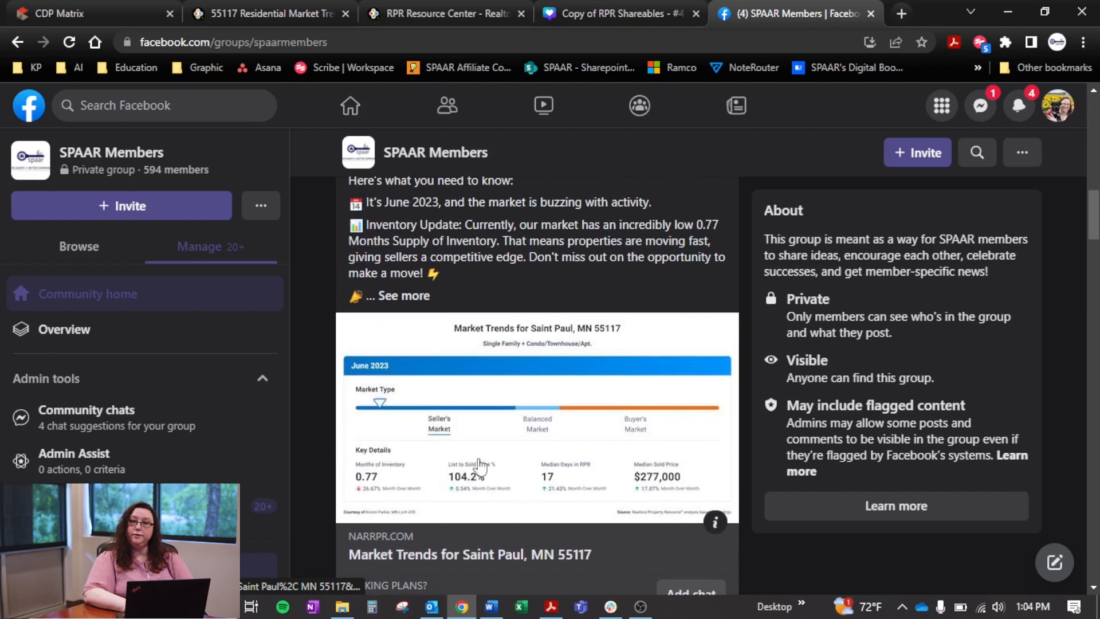
scroll(480, 466, "up", 3)
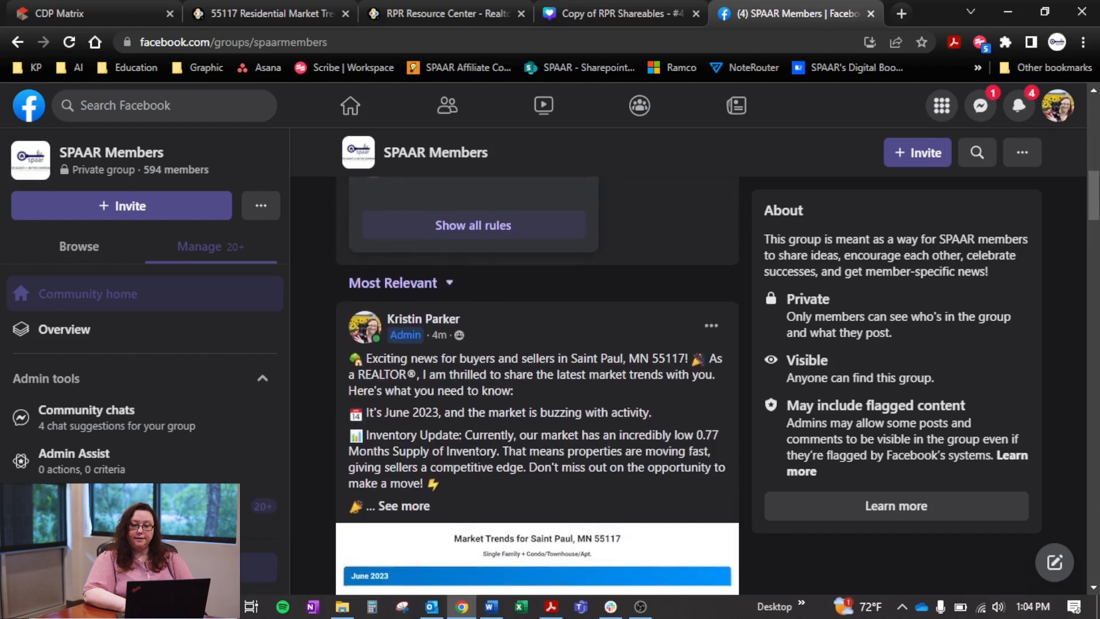
left_click(437, 290)
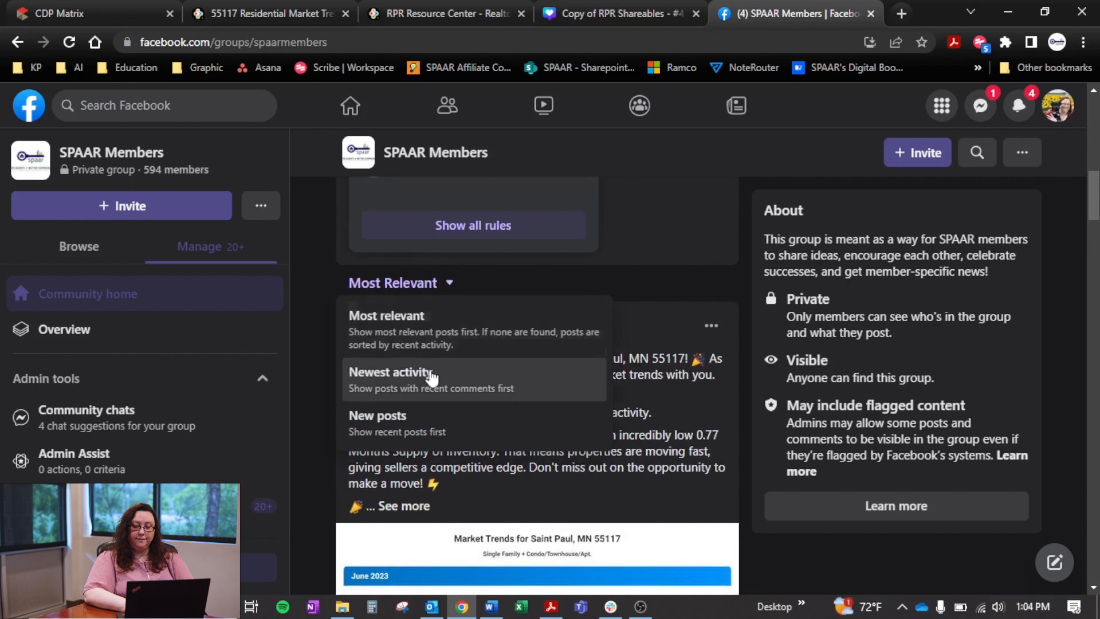
left_click(432, 383)
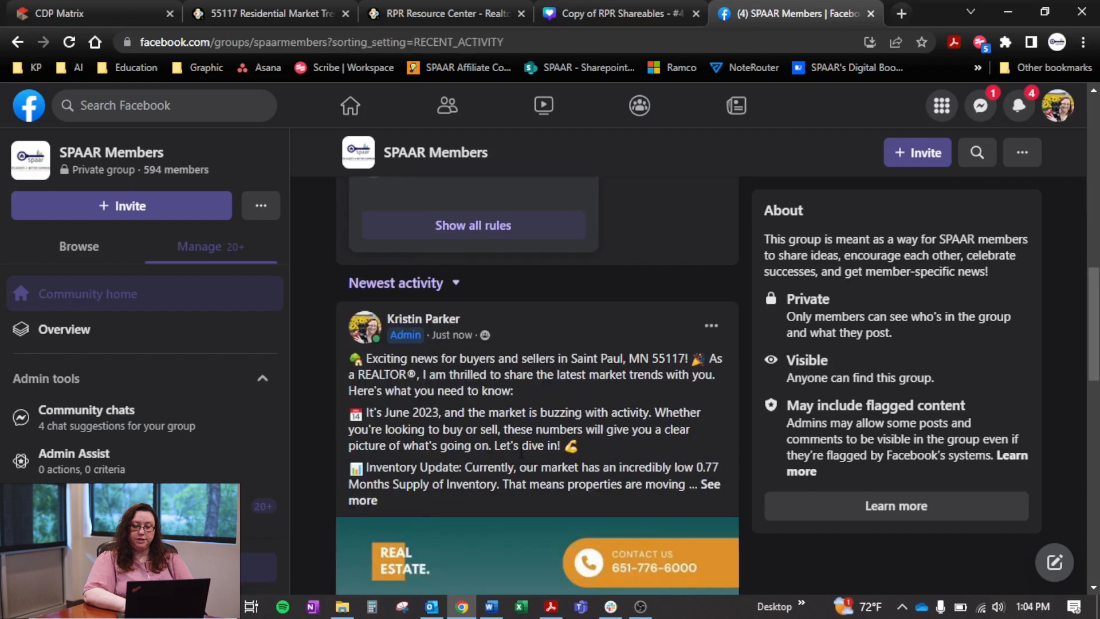
Review the text and attached market trends graphic of the newly published group post
scroll(520, 456, "down", 5)
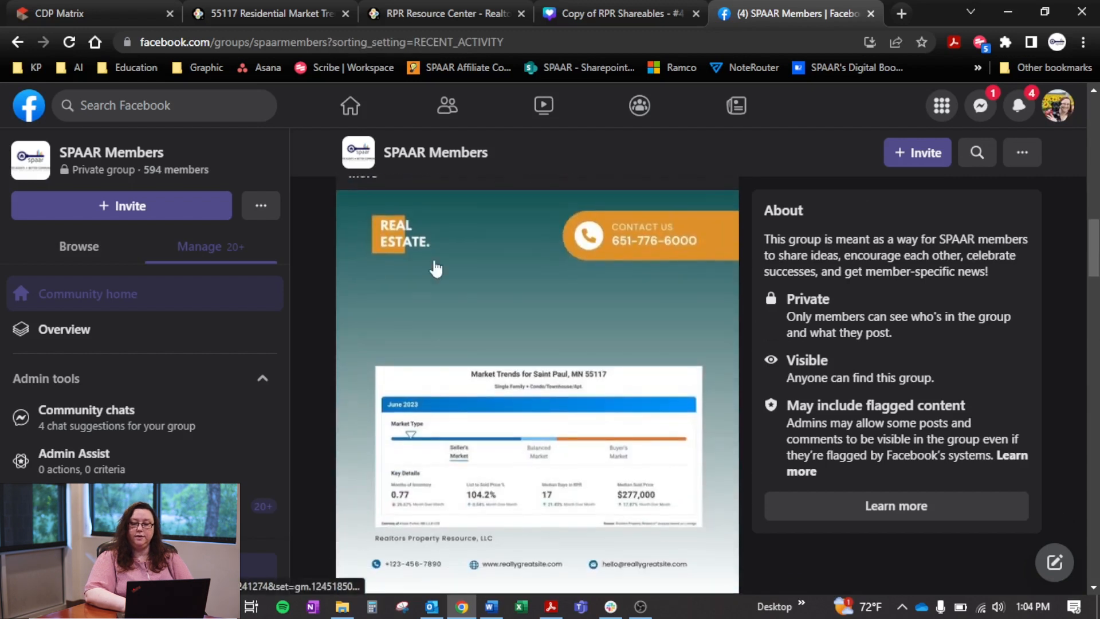
scroll(520, 504, "down", 2)
scroll(520, 504, "up", 7)
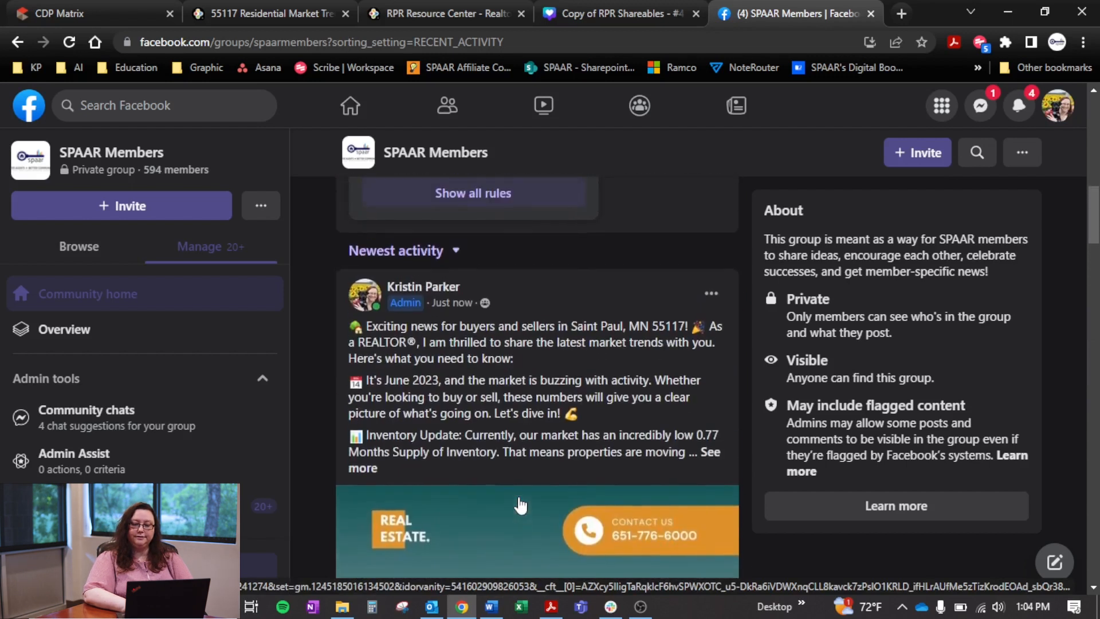